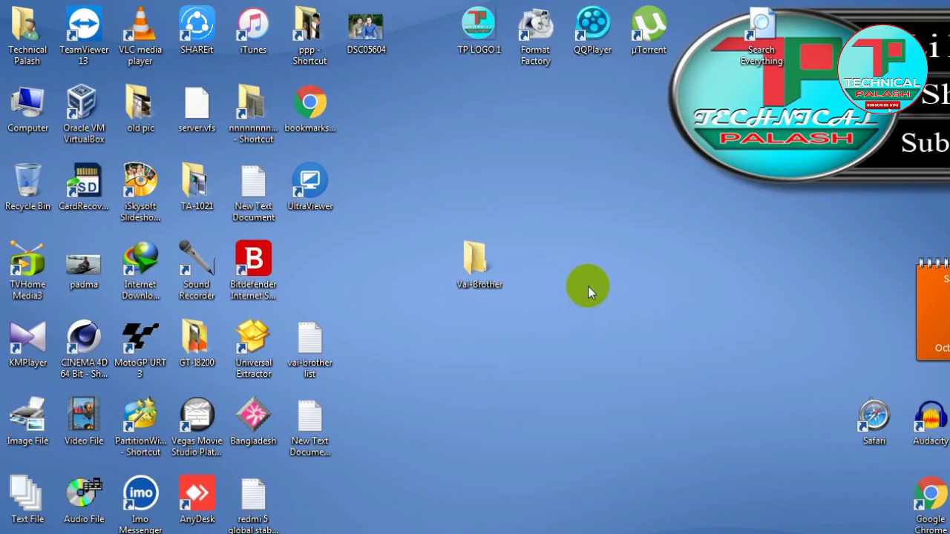
Refresh the desktop and minimize the Puja work folder window.
right_click(637, 333)
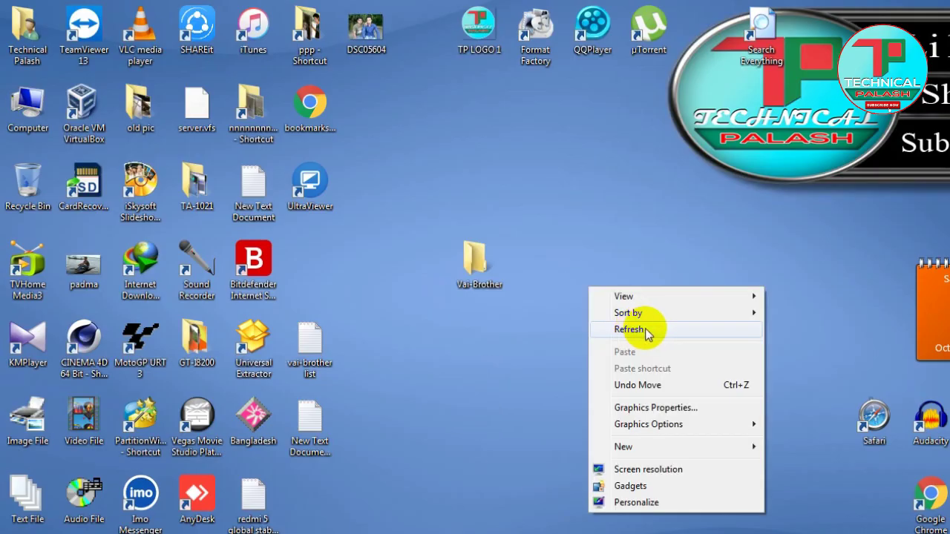
click(672, 328)
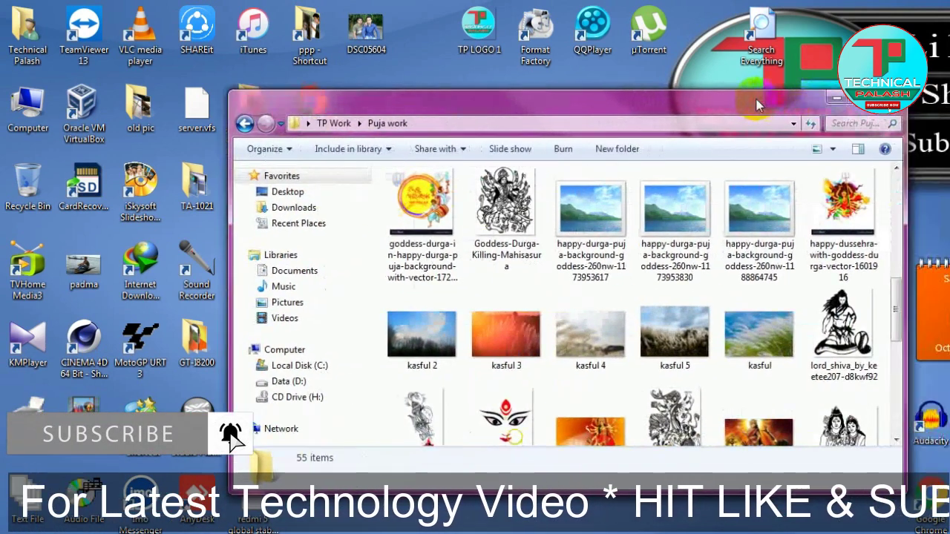
mouse_move(879, 308)
mouse_down()
mouse_move(867, 191)
mouse_move(889, 379)
mouse_up()
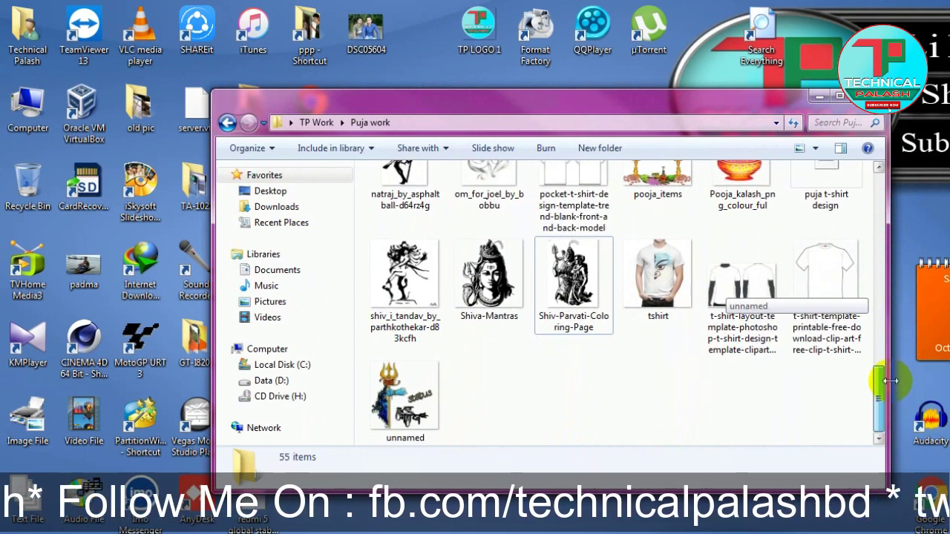
click(820, 100)
text(dur)
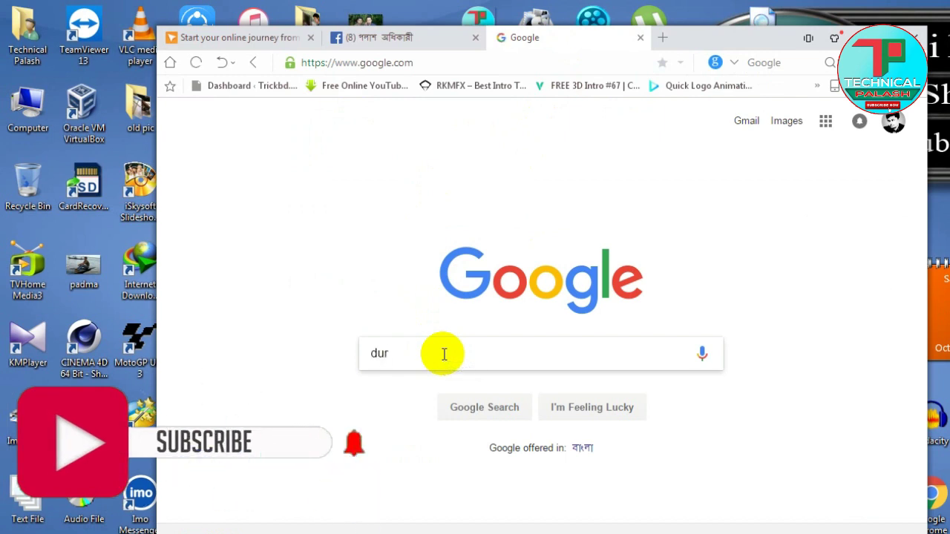
Search Google for 'durga vector png' and show the image results.
text(ga)
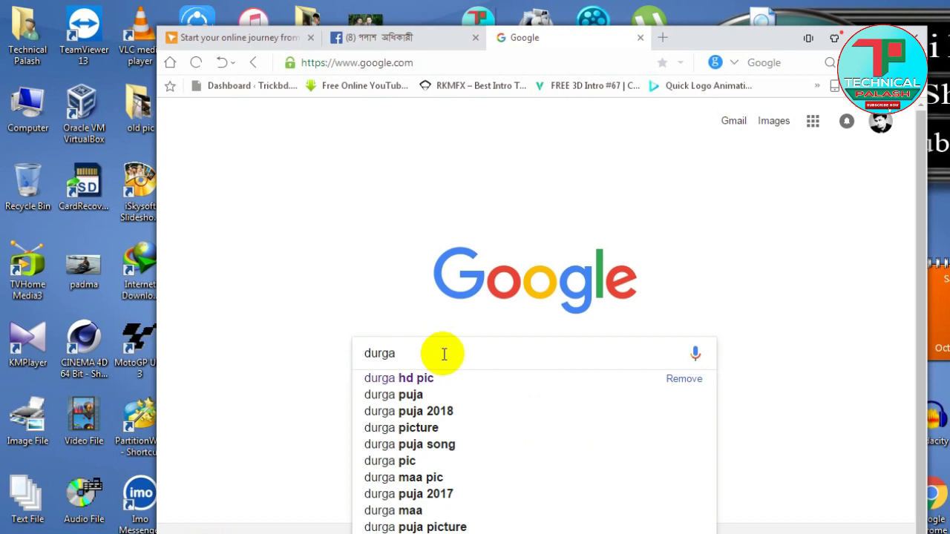
text( vector )
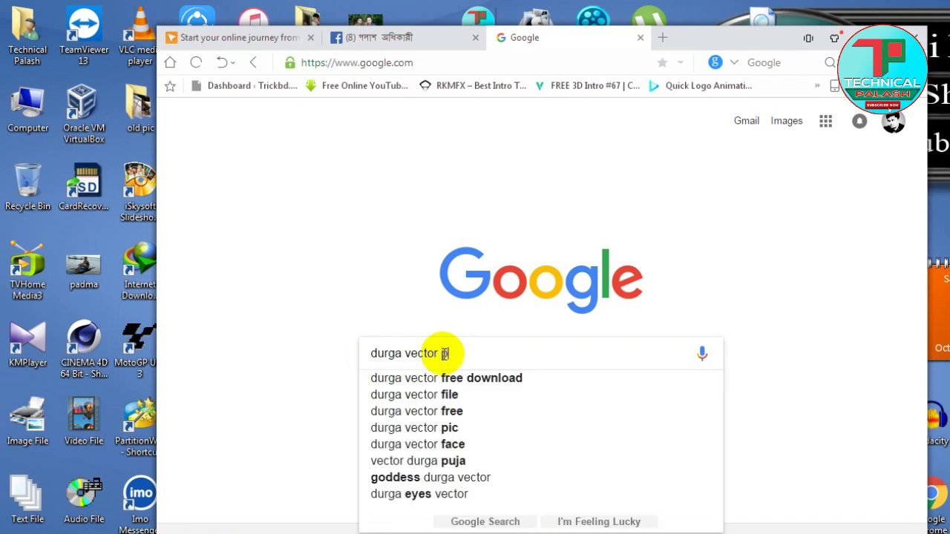
text(png)
key(Return)
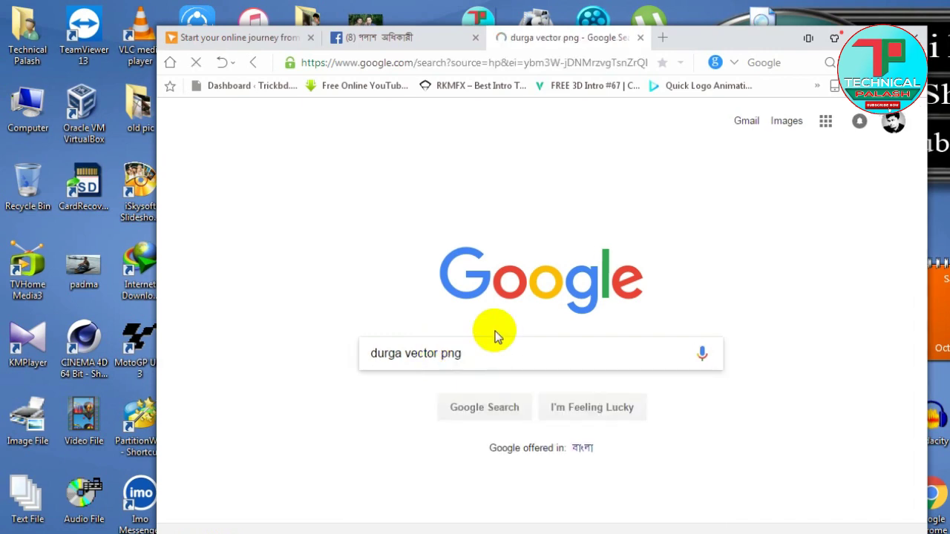
click(334, 172)
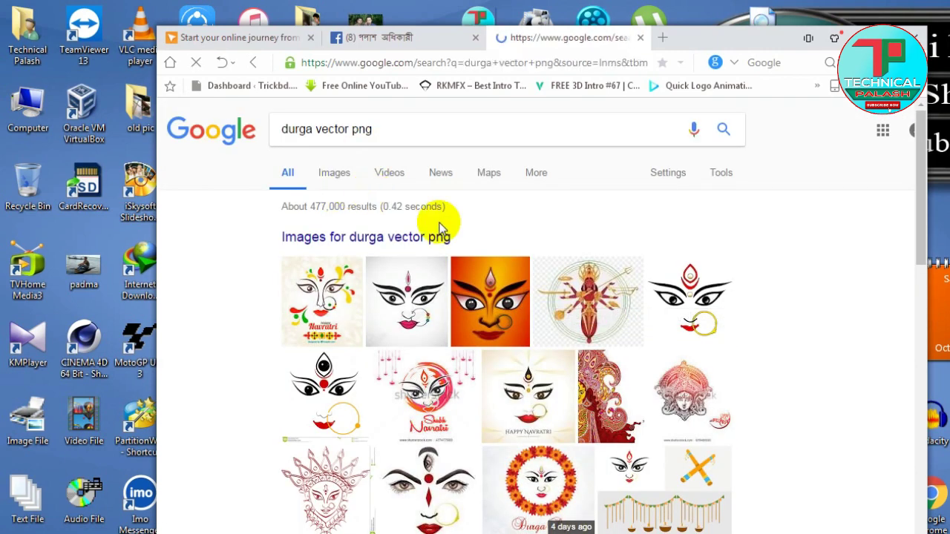
Find a Durga line-art image and download it to the computer.
scroll(607, 336, down, 4)
scroll(549, 215, down, 1)
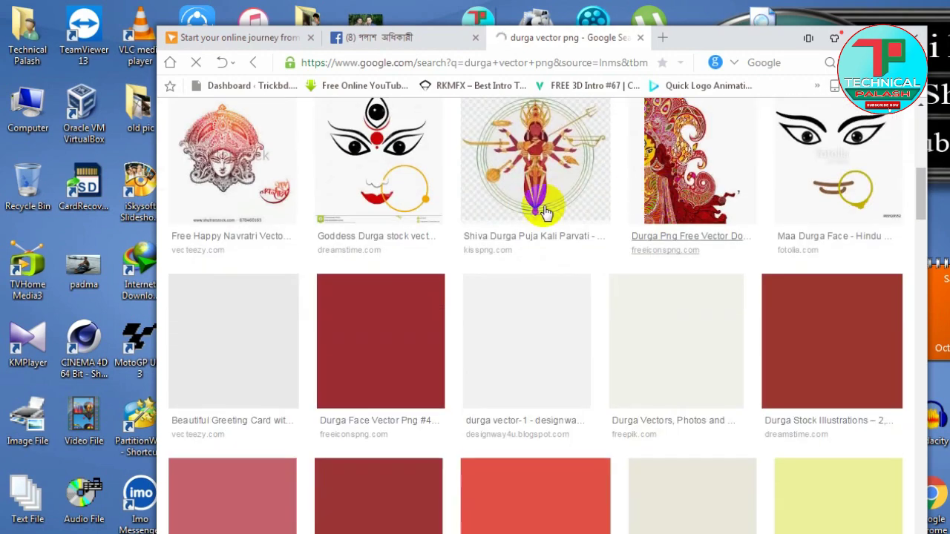
scroll(554, 221, down, 2)
scroll(556, 227, up, 2)
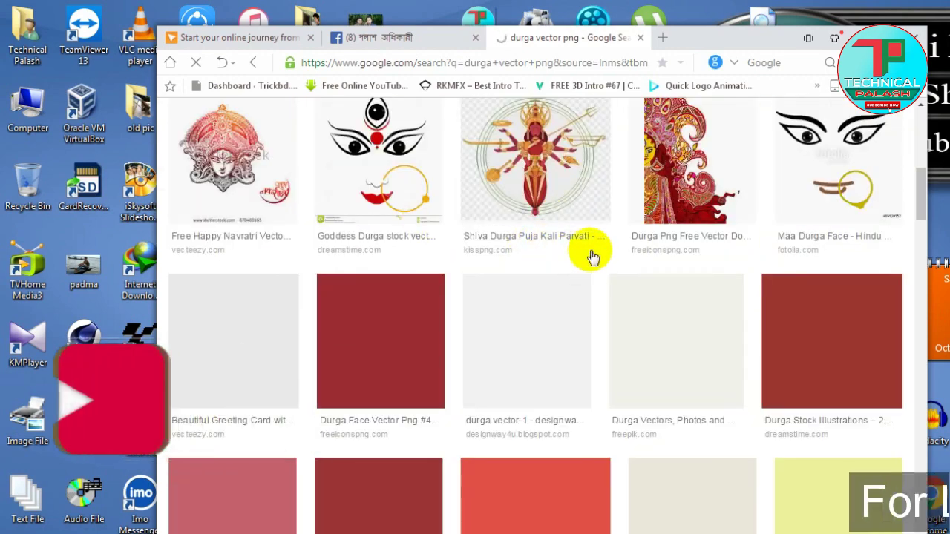
scroll(586, 252, down, 5)
scroll(542, 223, down, 3)
scroll(537, 193, down, 2)
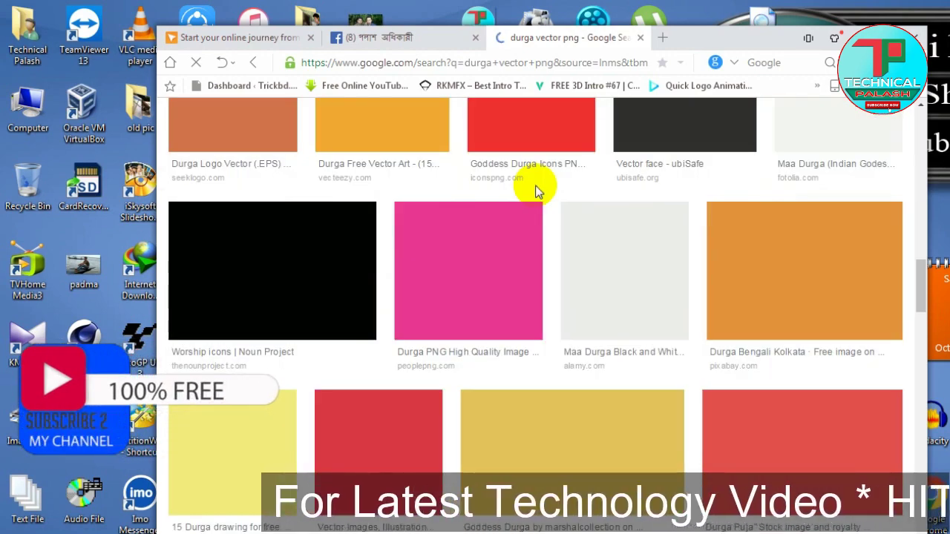
scroll(535, 186, up, 3)
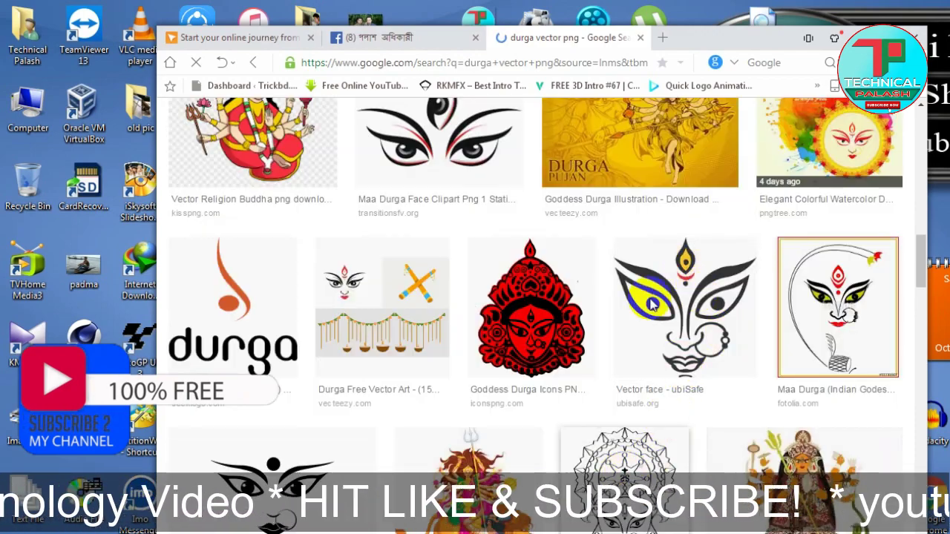
click(625, 453)
click(668, 401)
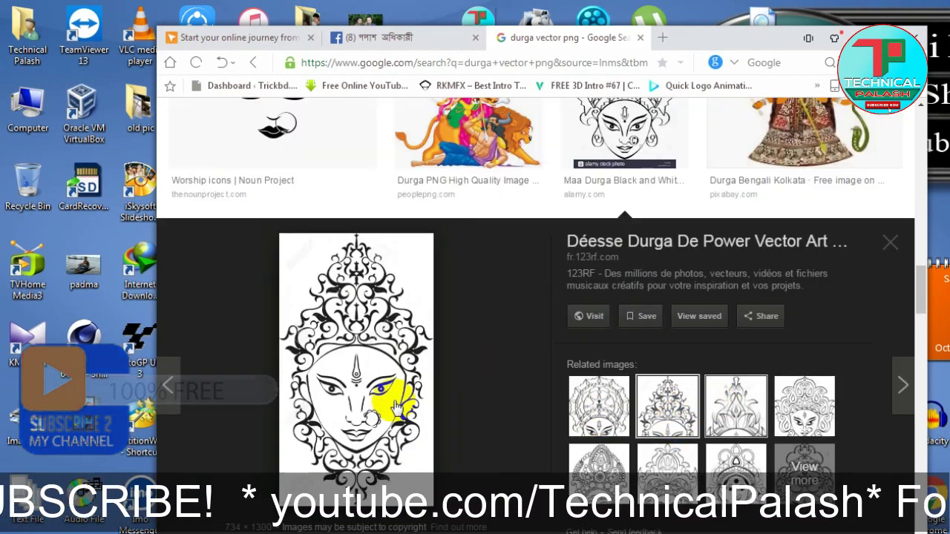
right_click(355, 365)
click(426, 247)
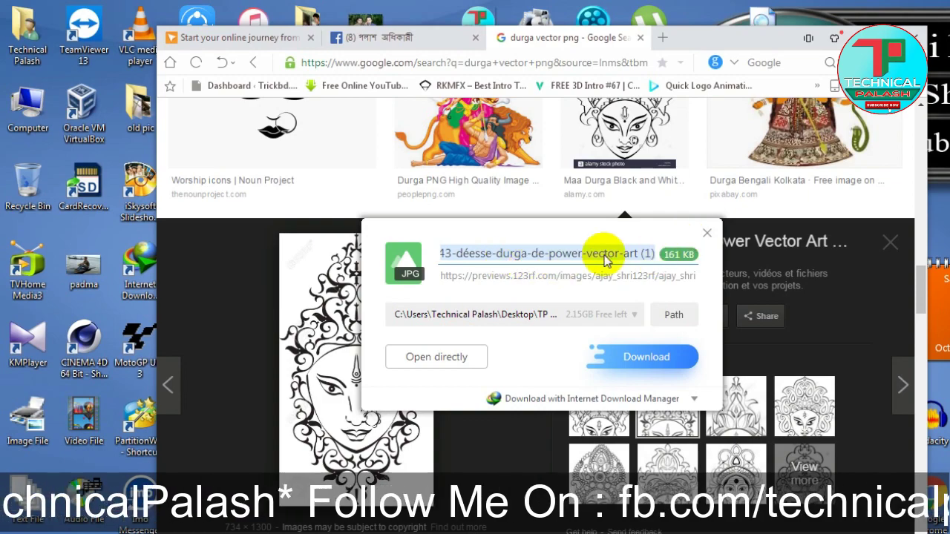
click(638, 358)
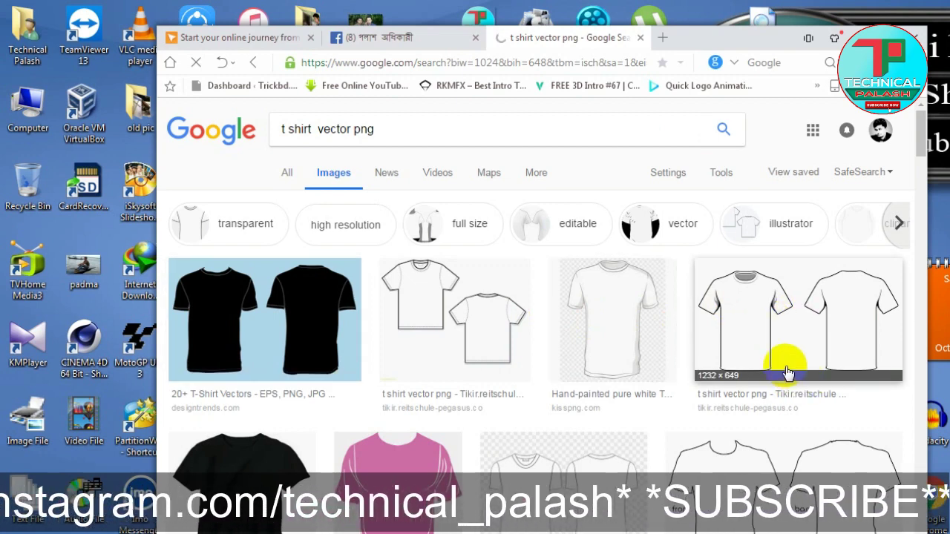
scroll(787, 371, down, 1)
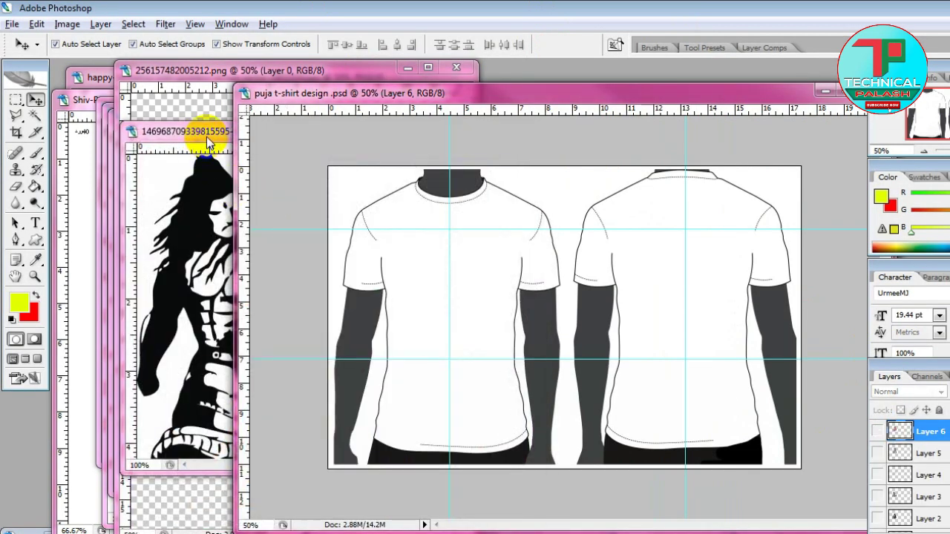
Scale the Shiva figure to 82.3% and position it on the shirt's chest.
click(208, 140)
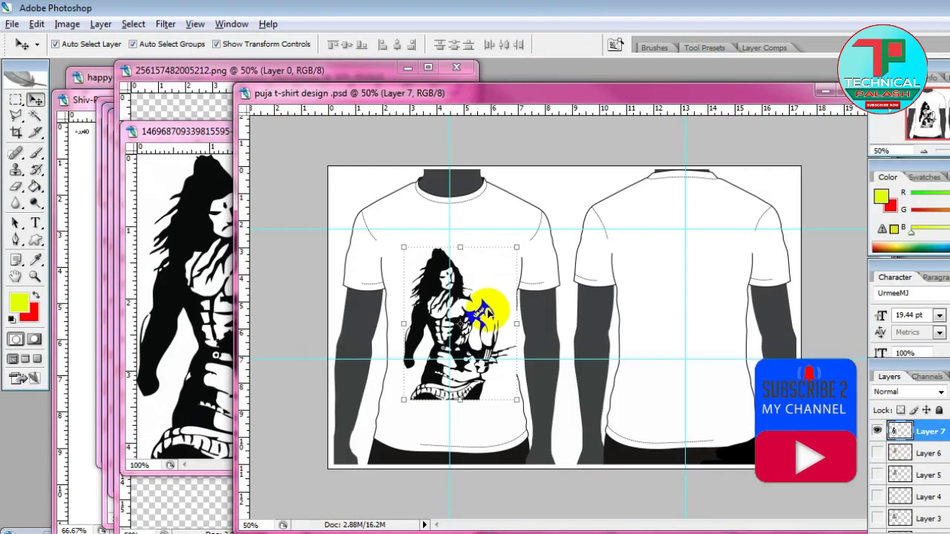
key(Tab)
drag(470, 314, 466, 279)
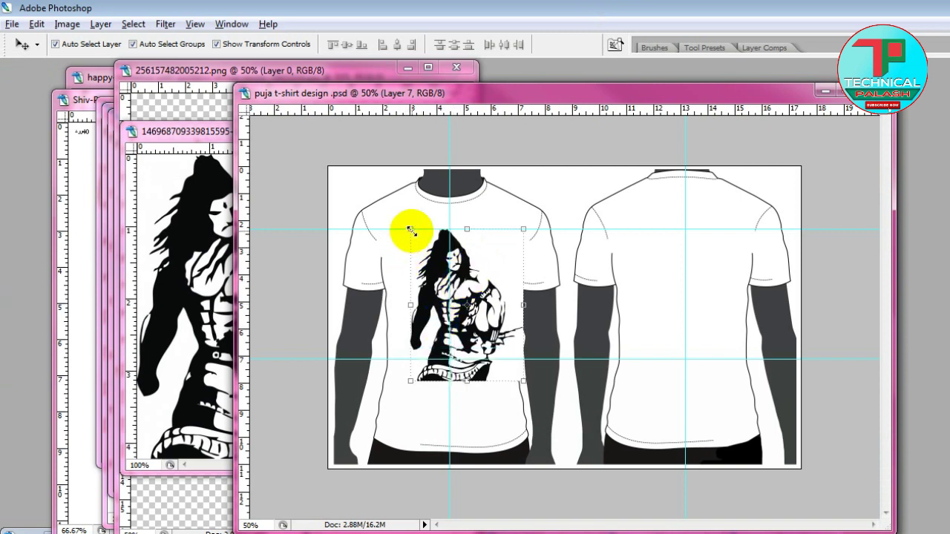
drag(411, 229, 426, 242)
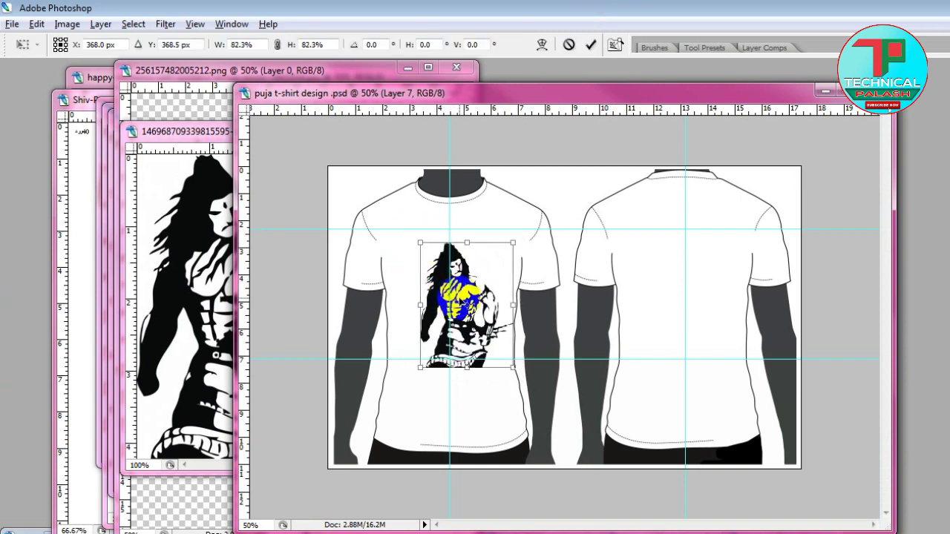
drag(460, 282, 473, 303)
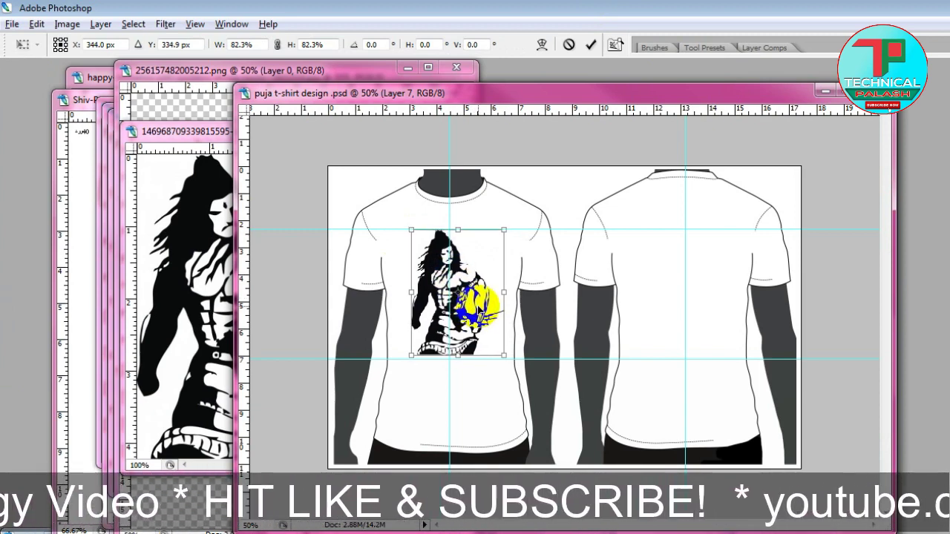
key(Return)
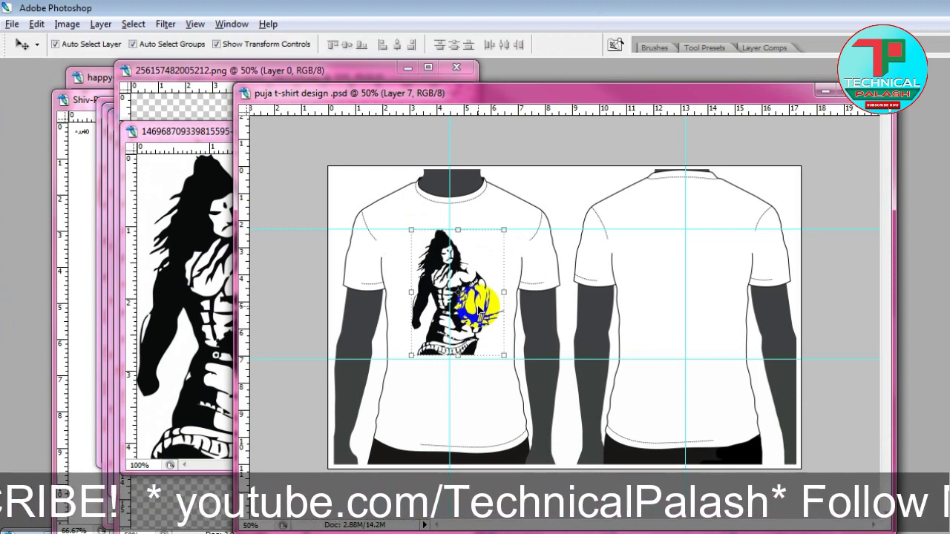
key(Tab)
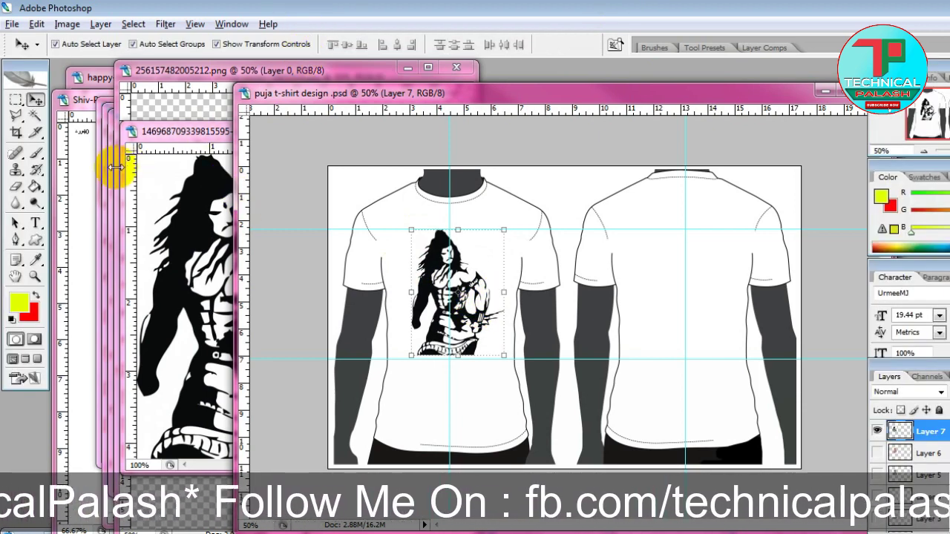
Try colour-based selections on the figure, then clear the selection.
click(35, 117)
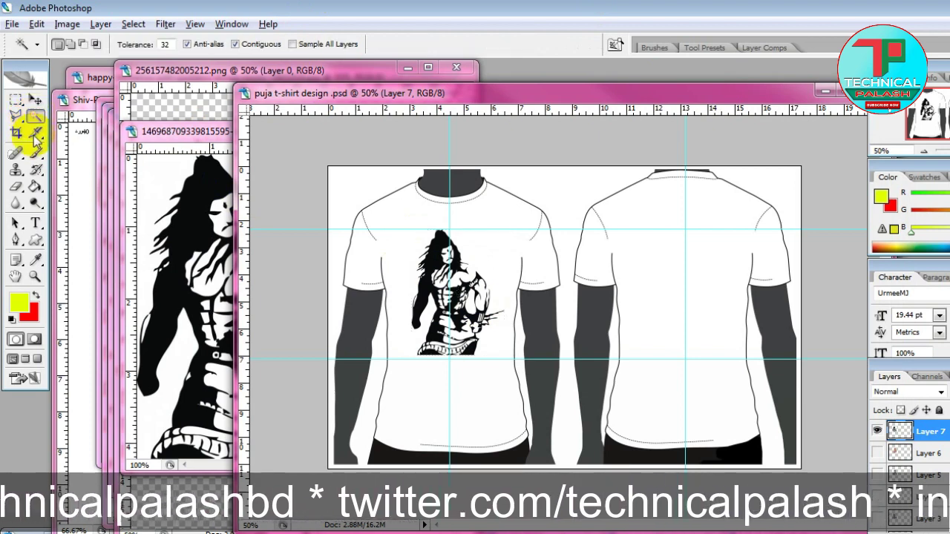
click(504, 306)
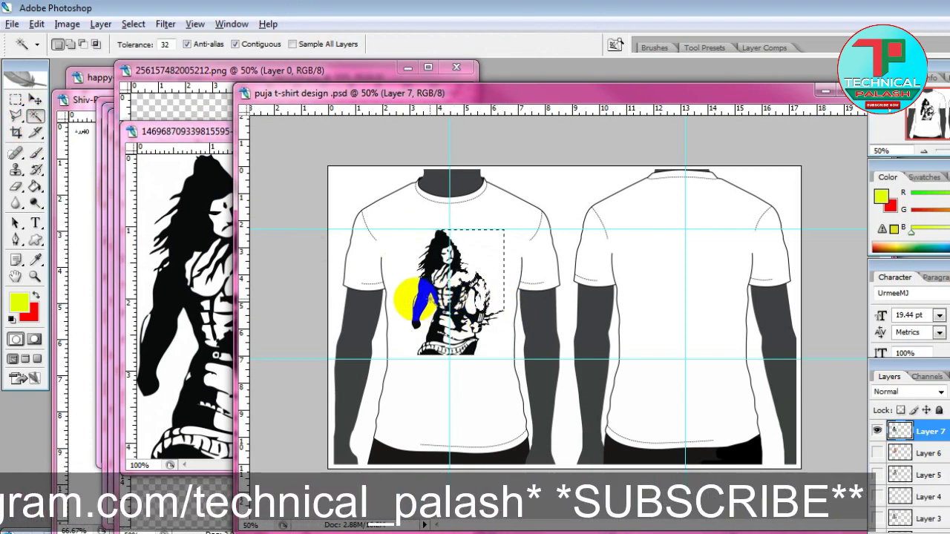
key(ctrl+d)
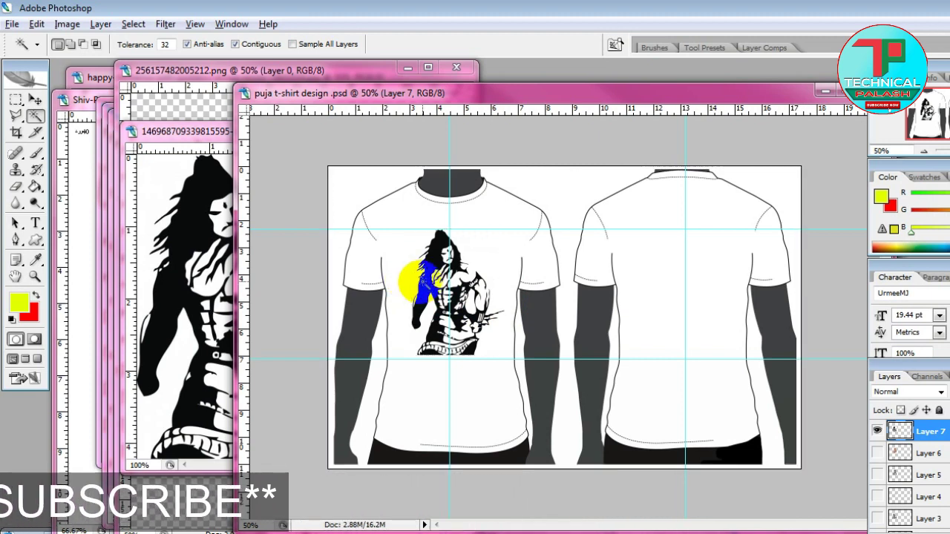
drag(423, 279, 425, 316)
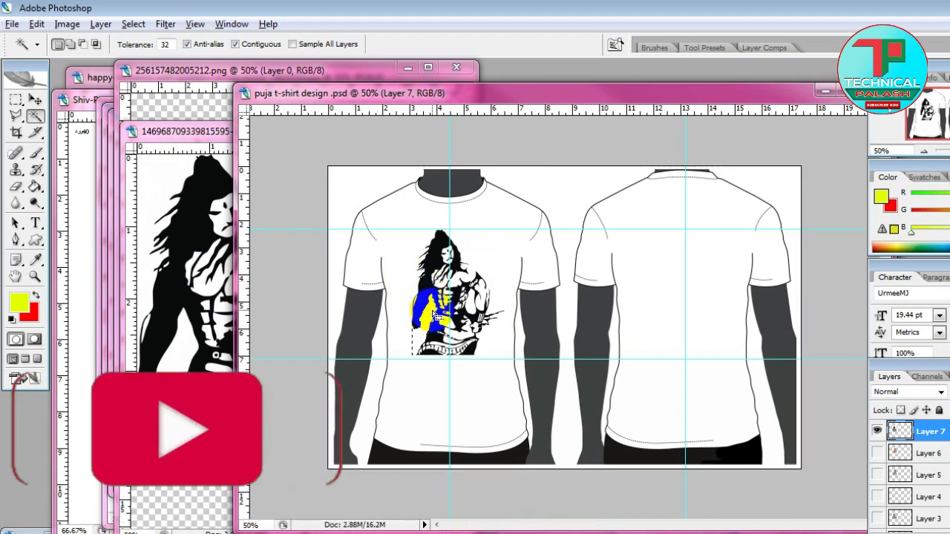
click(436, 316)
click(524, 310)
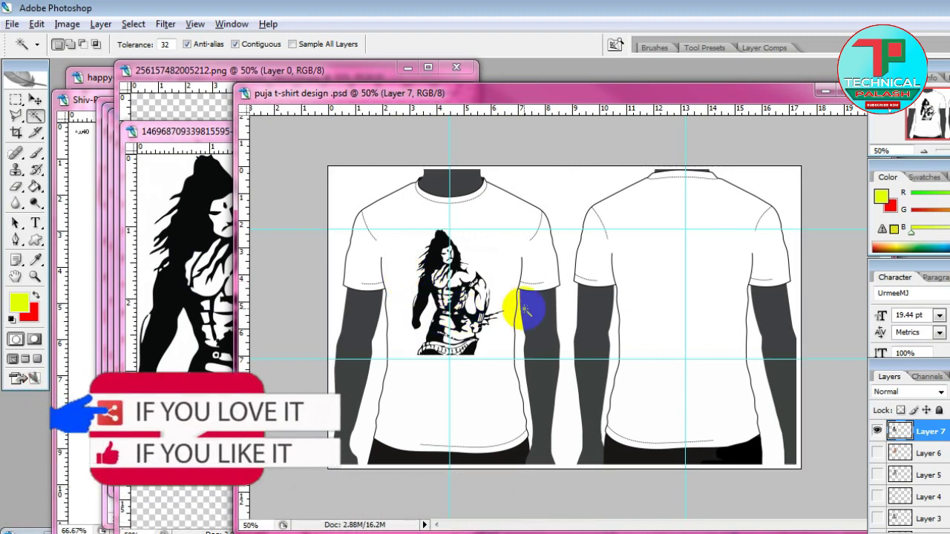
Zoom in and pan over the Shiva figure to inspect it closely.
scroll(525, 311, up, 1)
scroll(525, 310, up, 1)
scroll(525, 310, up, 1)
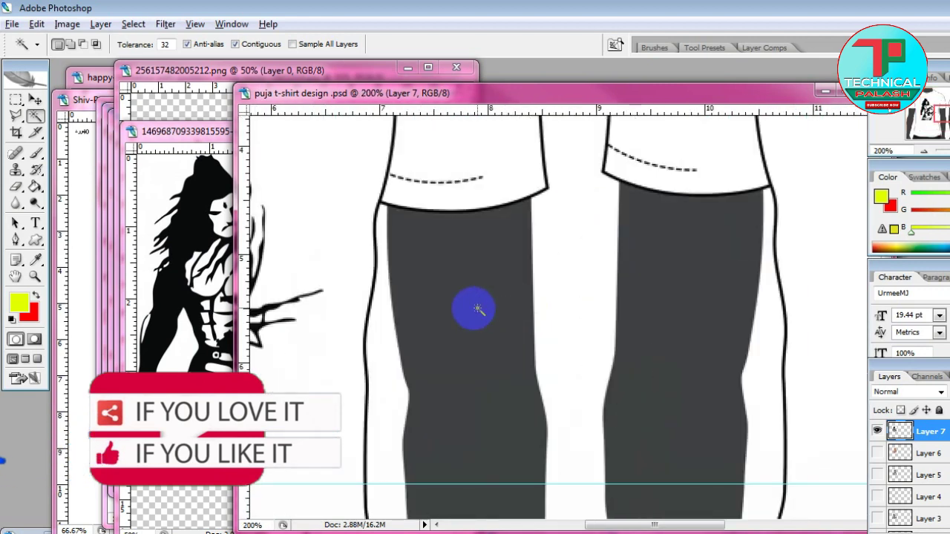
drag(276, 334, 500, 335)
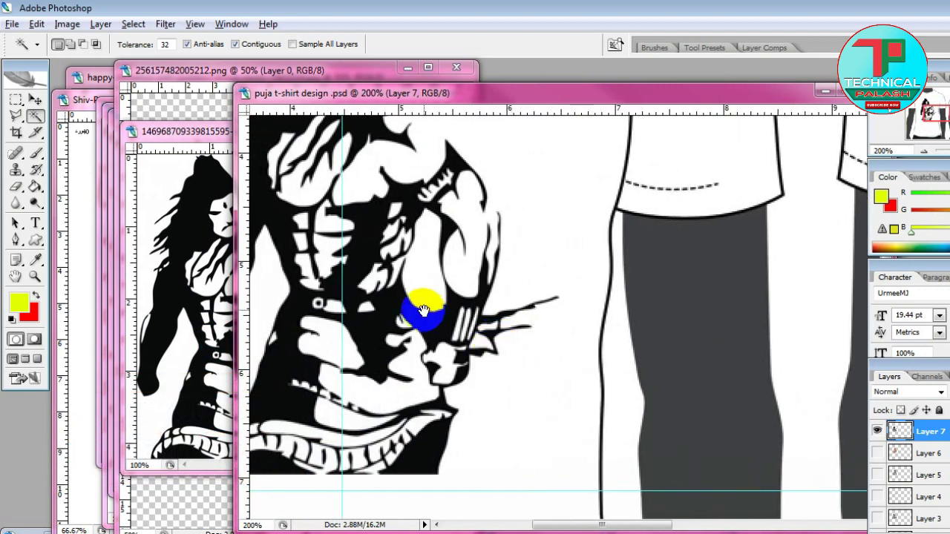
mouse_move(420, 314)
mouse_down()
mouse_move(541, 329)
mouse_move(520, 371)
mouse_up()
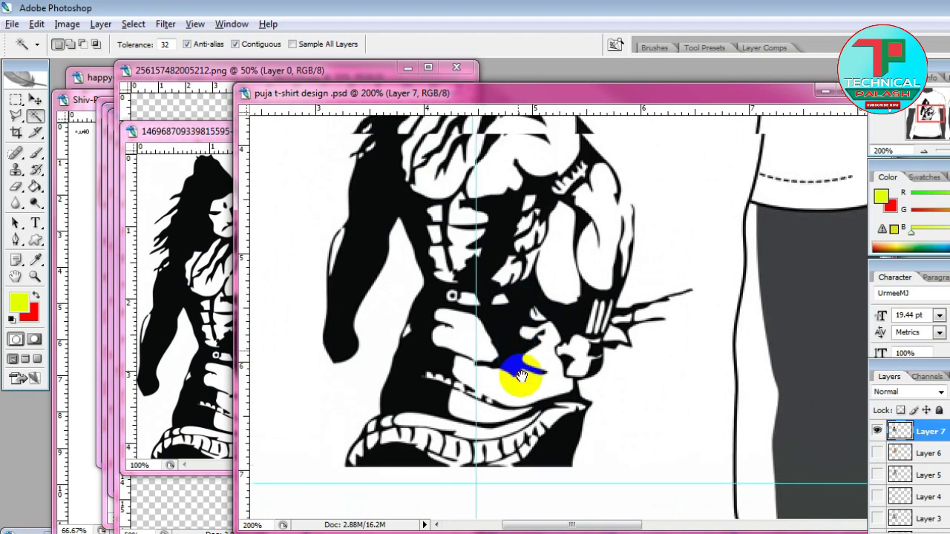
mouse_move(517, 223)
mouse_down()
mouse_move(515, 276)
mouse_move(503, 281)
mouse_move(509, 373)
mouse_move(601, 349)
mouse_move(526, 350)
mouse_move(505, 237)
mouse_up()
drag(530, 329, 512, 268)
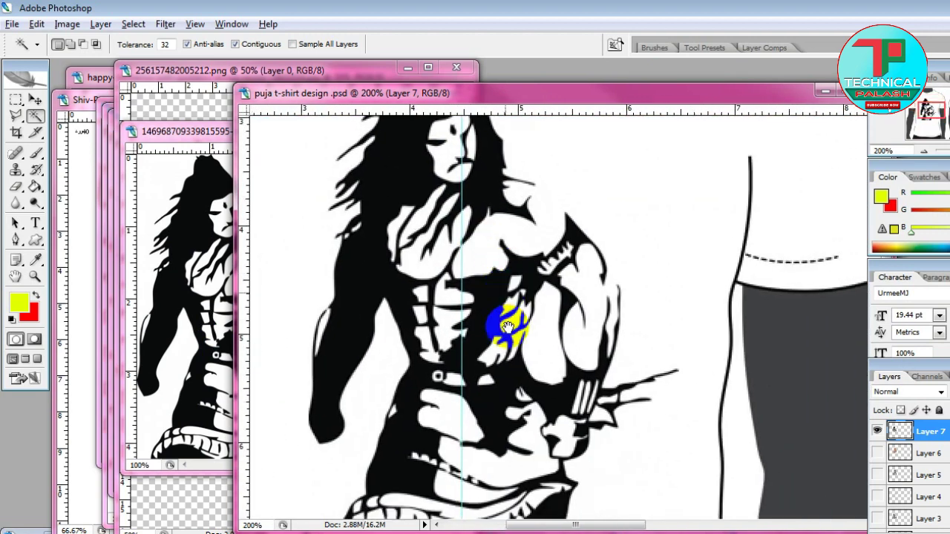
mouse_move(502, 317)
mouse_down()
mouse_move(512, 282)
mouse_move(523, 308)
mouse_up()
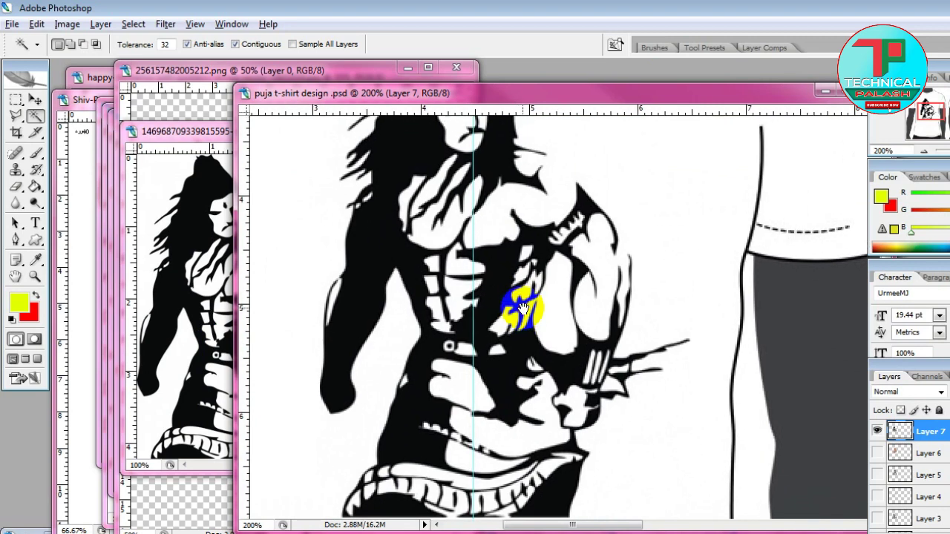
Zoom out to 50% so both full shirts are visible.
key(ctrl+minus)
key(ctrl+minus)
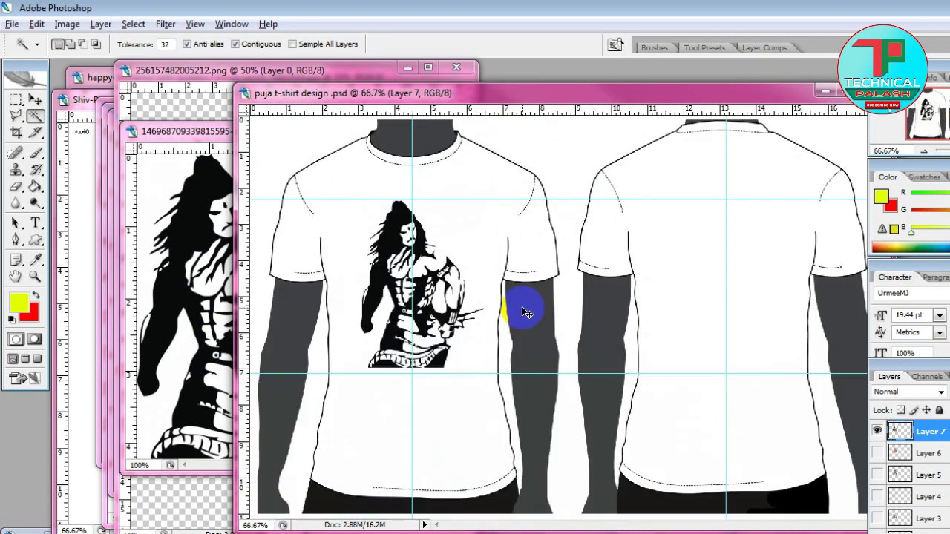
key(ctrl+minus)
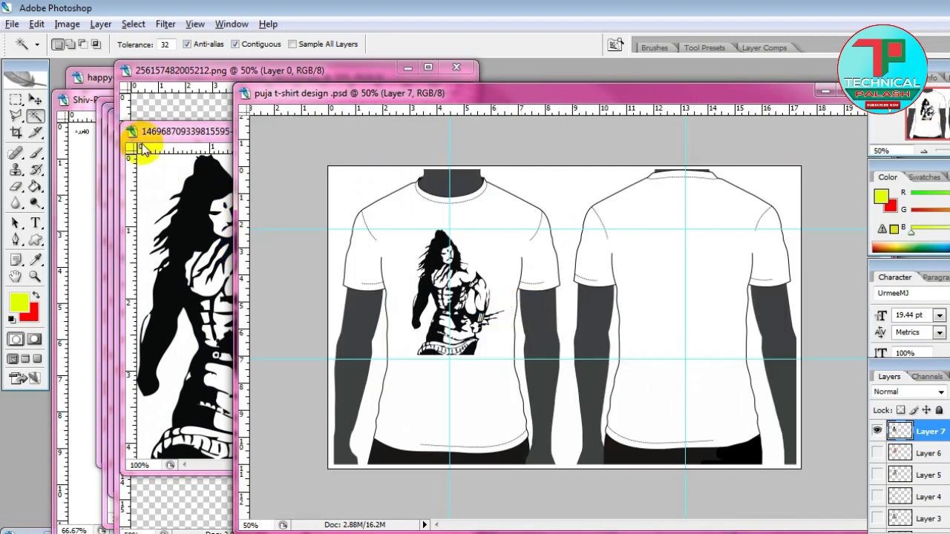
key(v)
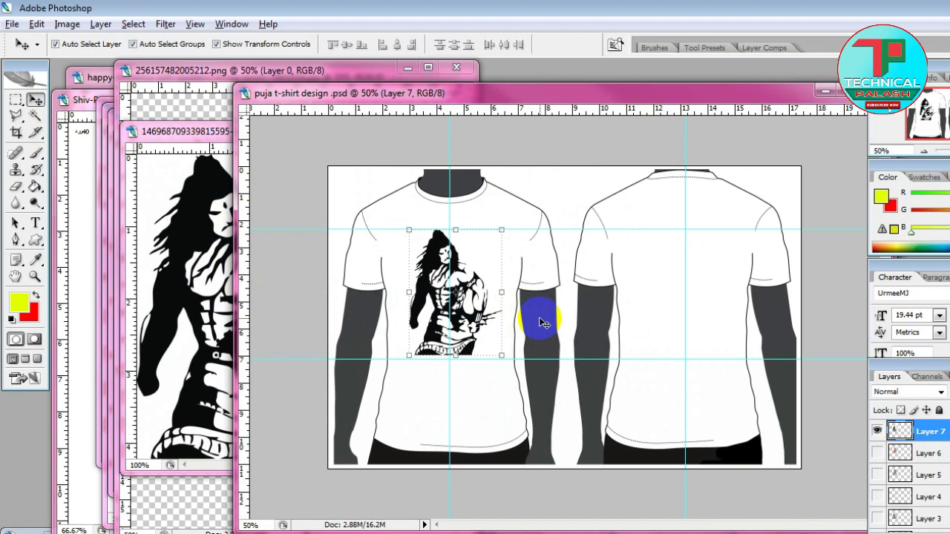
Nudge the figure layer slightly right and shift the document window left.
drag(541, 322, 568, 315)
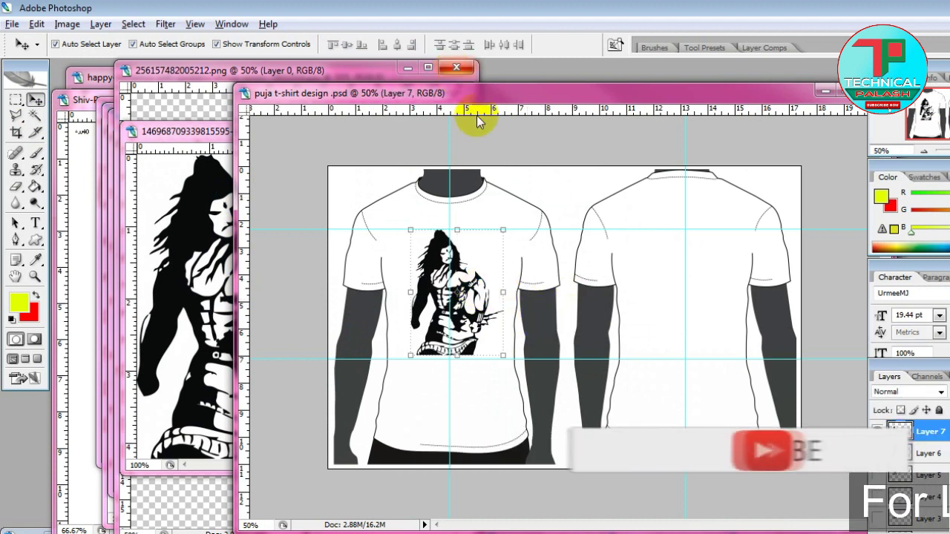
click(449, 179)
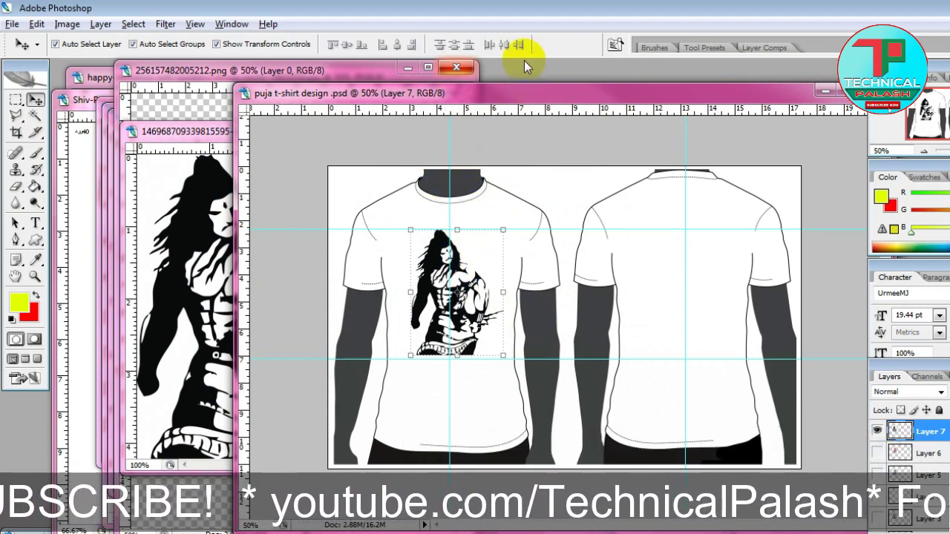
right_click(480, 111)
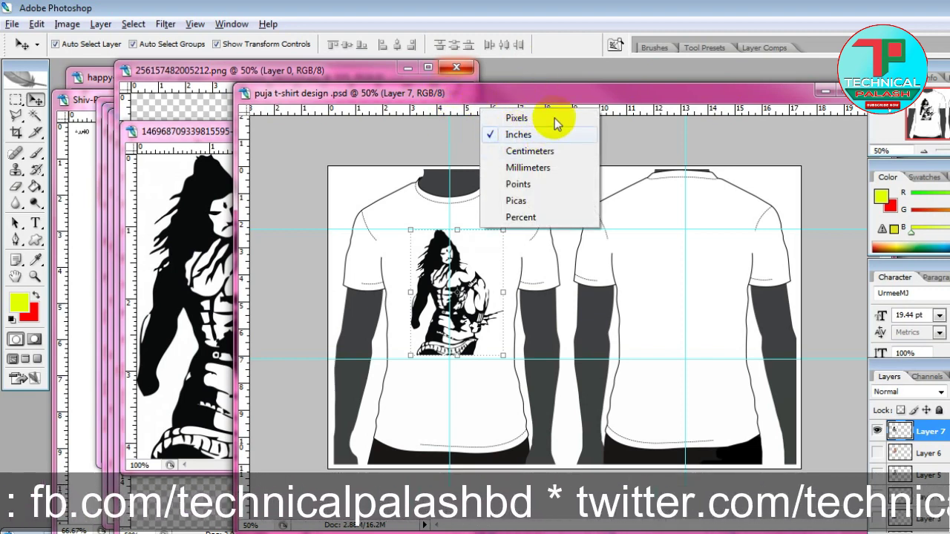
click(610, 99)
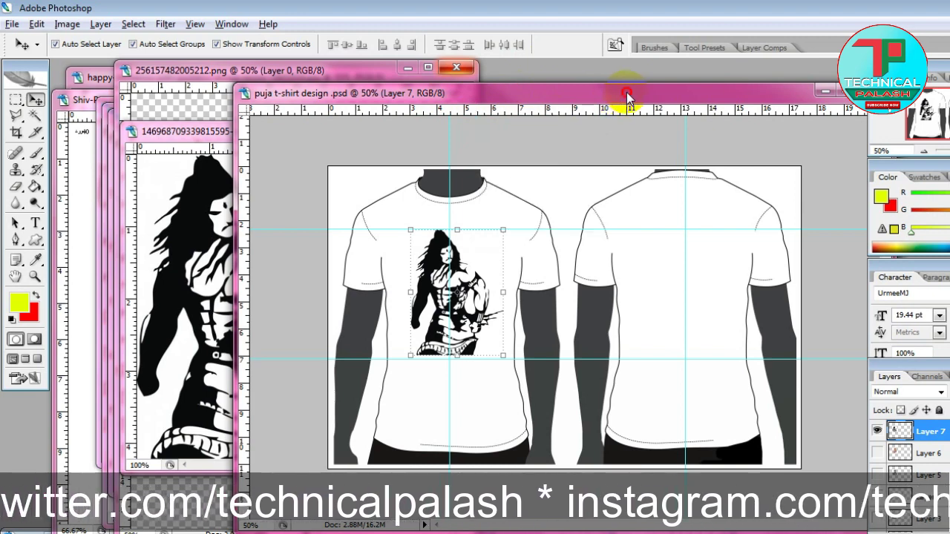
drag(626, 96, 572, 95)
mouse_move(501, 111)
mouse_down()
mouse_move(496, 354)
mouse_move(501, 302)
mouse_up()
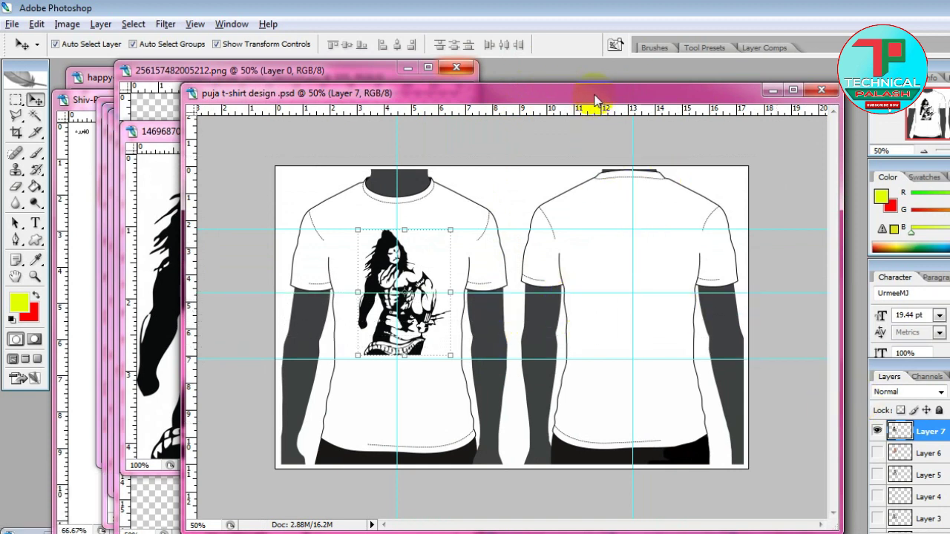
Enlarge the figure slightly from its bottom-right corner.
click(449, 355)
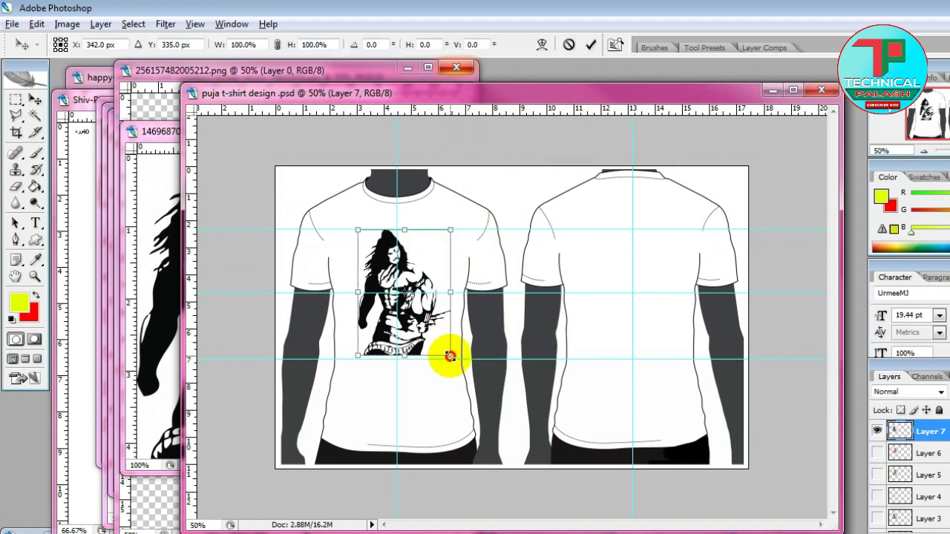
drag(451, 359, 453, 359)
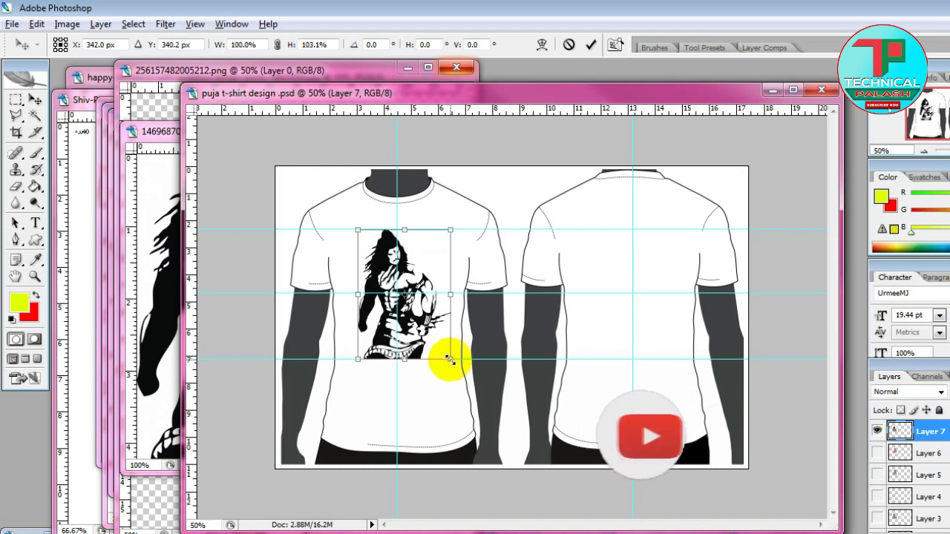
key(Return)
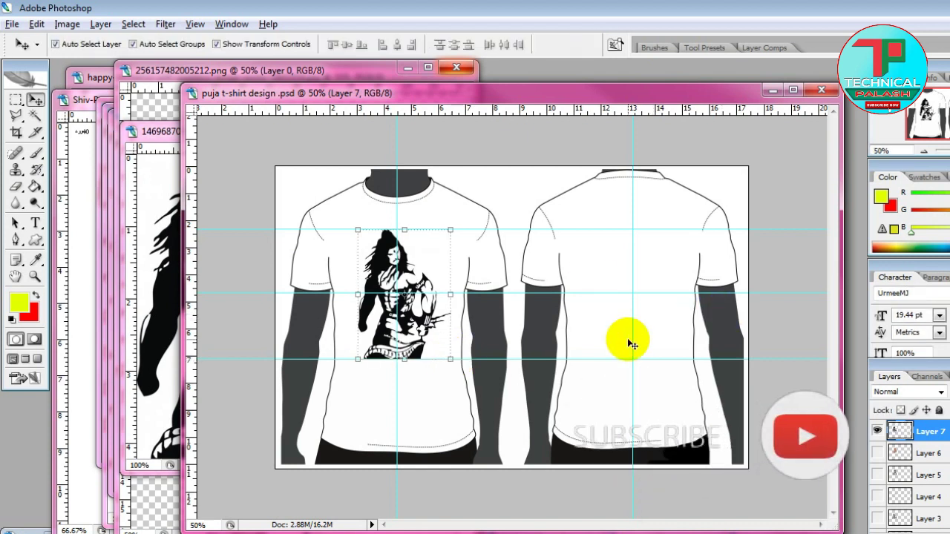
Maximize the design window and zoom in and out to check the figure.
click(793, 90)
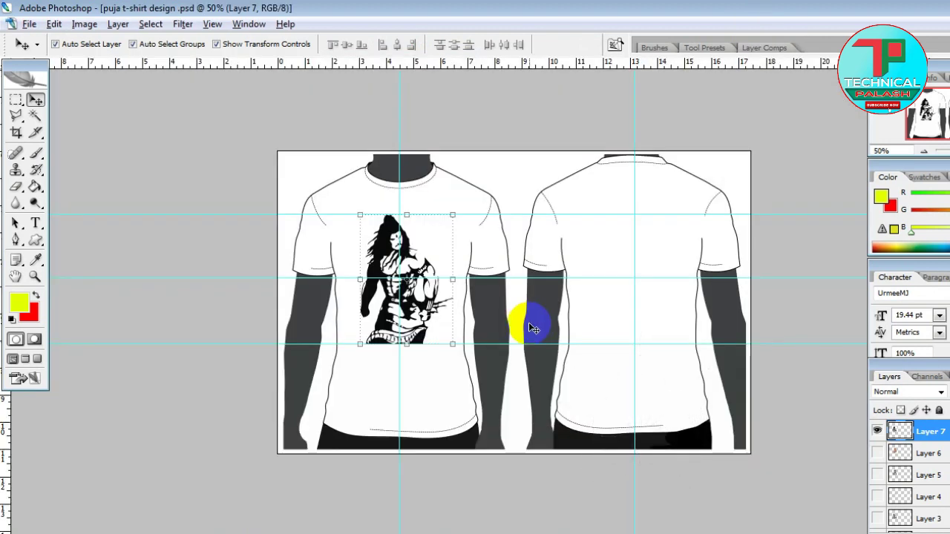
key(ctrl+plus)
key(ctrl+minus)
key(ctrl+plus)
key(ctrl+plus)
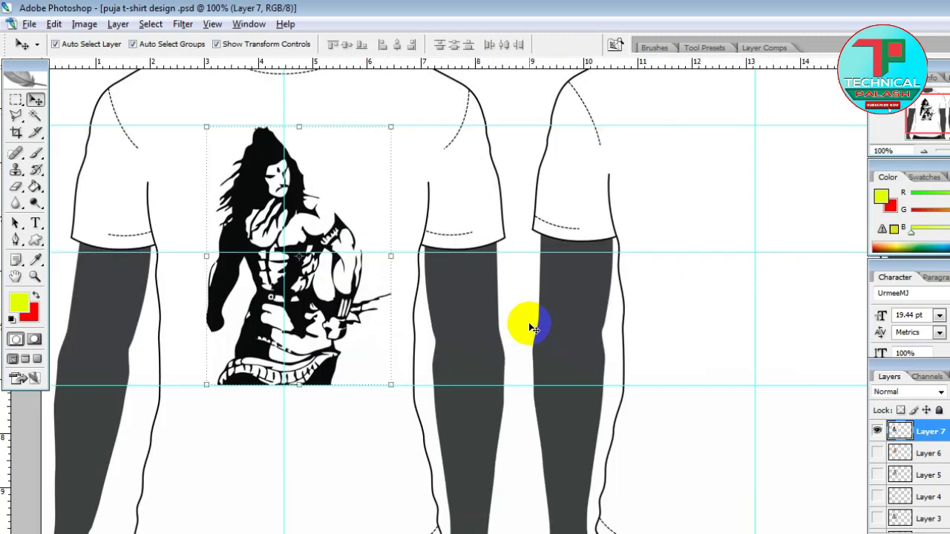
key(ctrl+minus)
key(ctrl+minus)
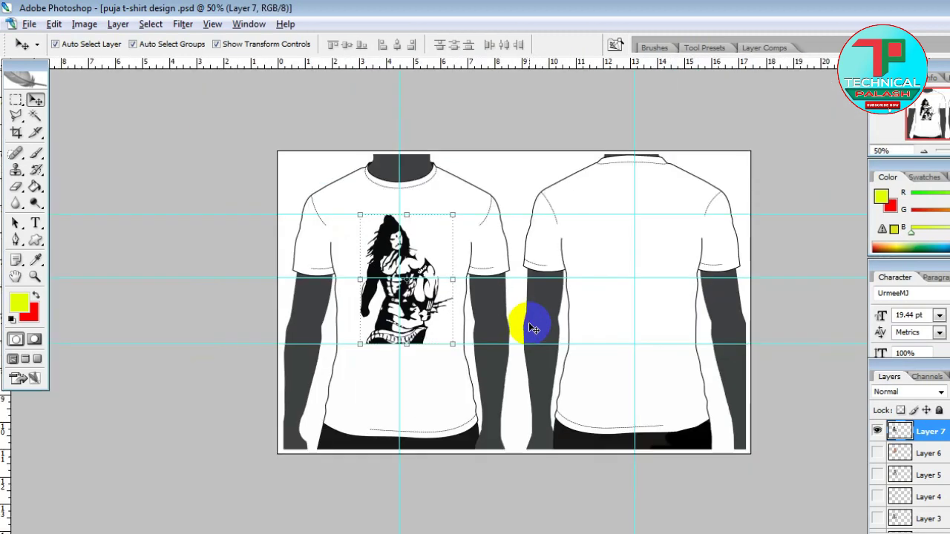
Restore the floating document window, slightly left, with panels shown.
click(926, 24)
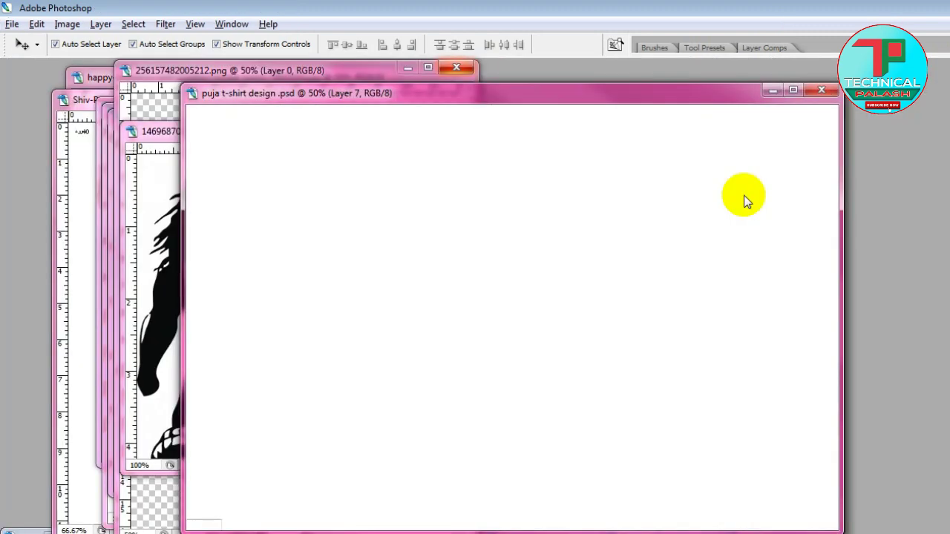
key(Tab)
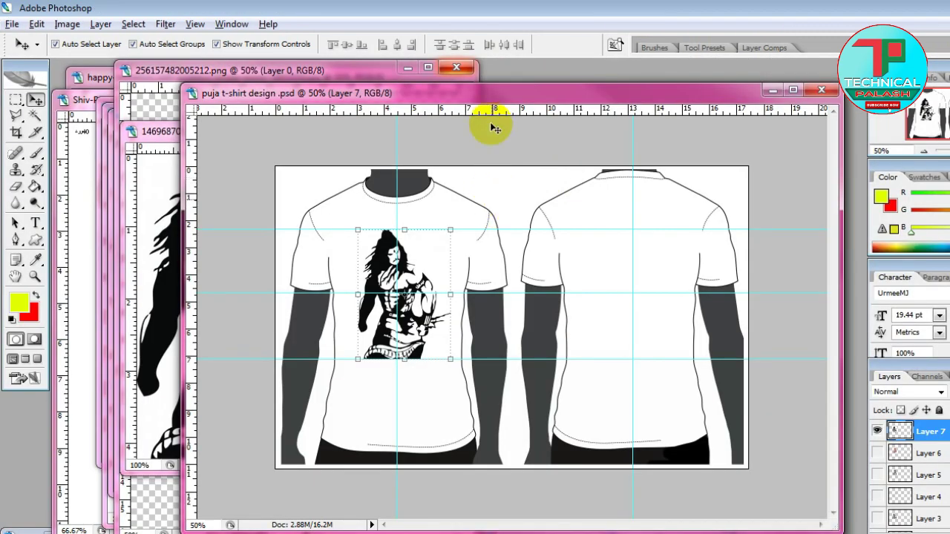
key(Tab)
drag(534, 95, 530, 95)
key(Tab)
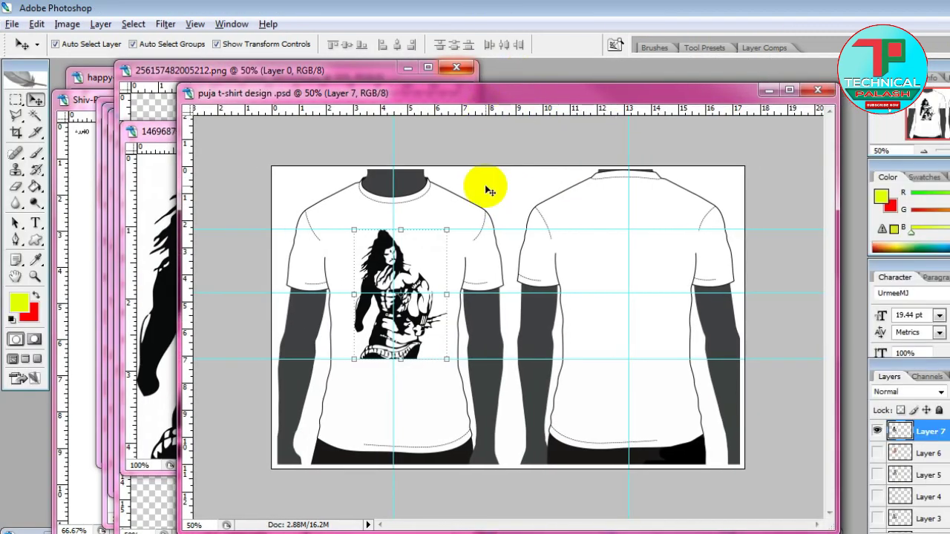
Add a text layer below the figure in Viner Hand ITC at 30 pt.
click(35, 223)
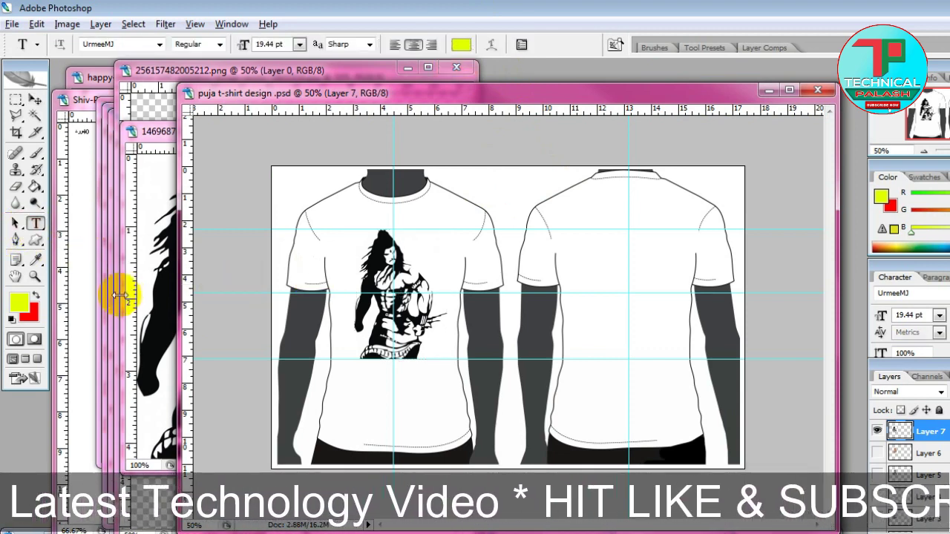
click(365, 370)
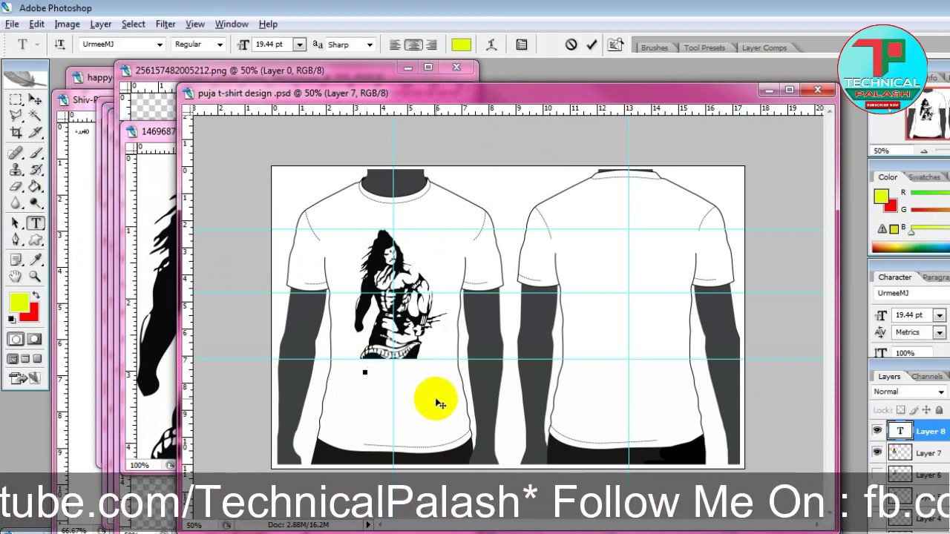
click(159, 44)
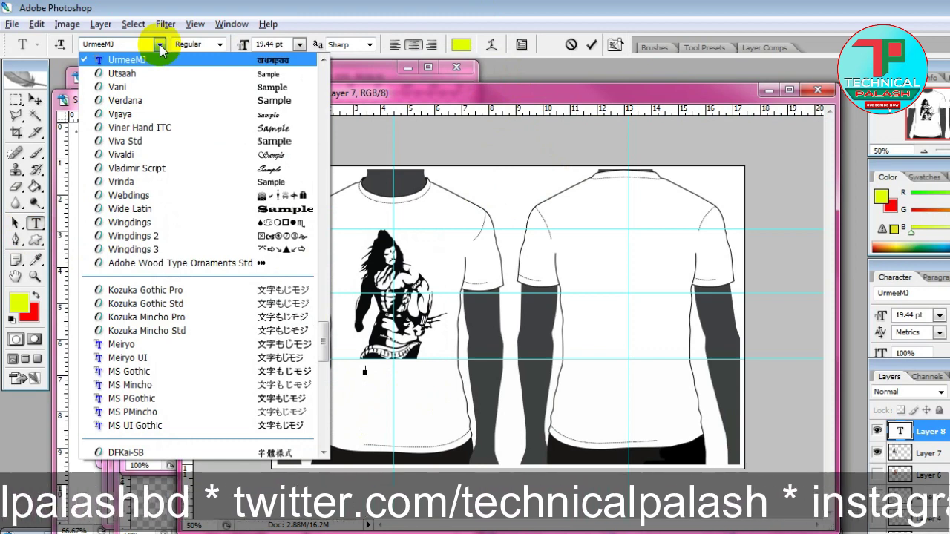
scroll(167, 112, up, 1)
scroll(167, 111, up, 3)
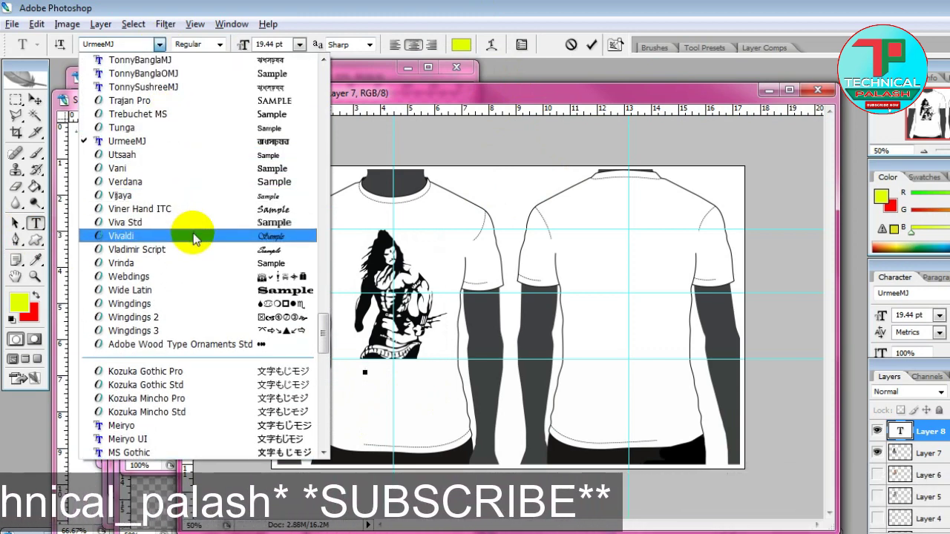
click(204, 208)
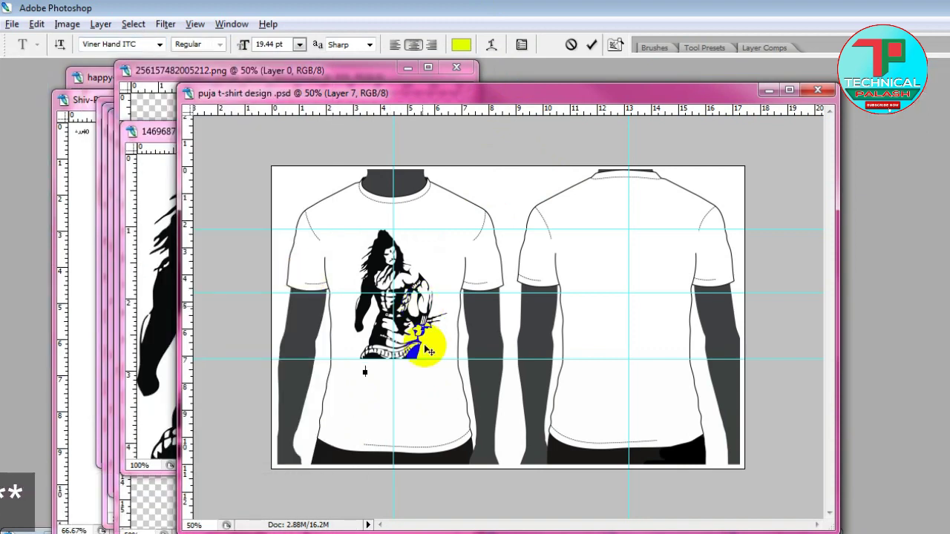
key(Tab)
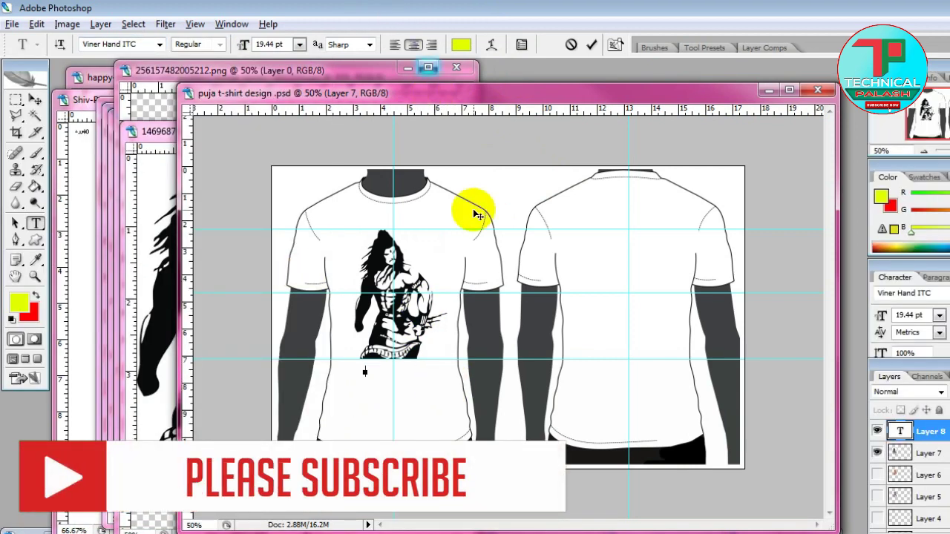
click(300, 44)
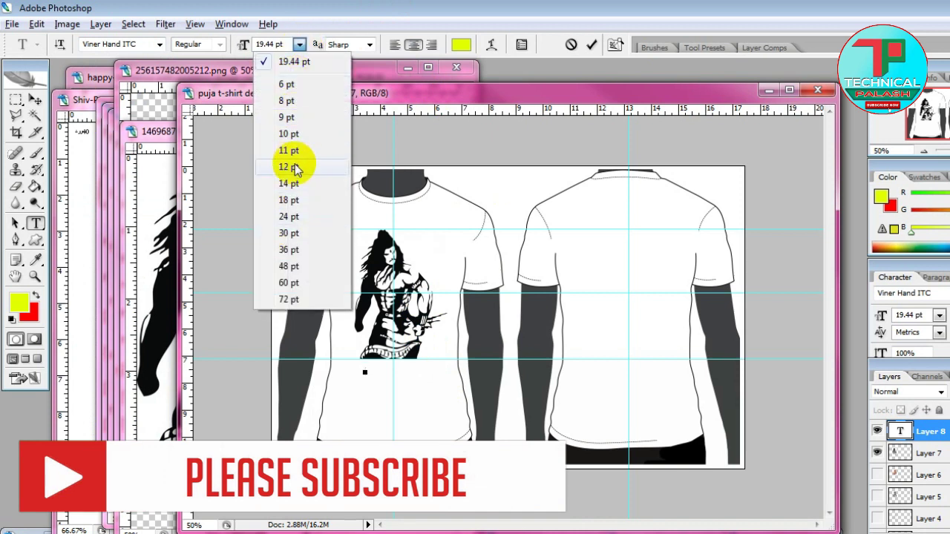
click(295, 232)
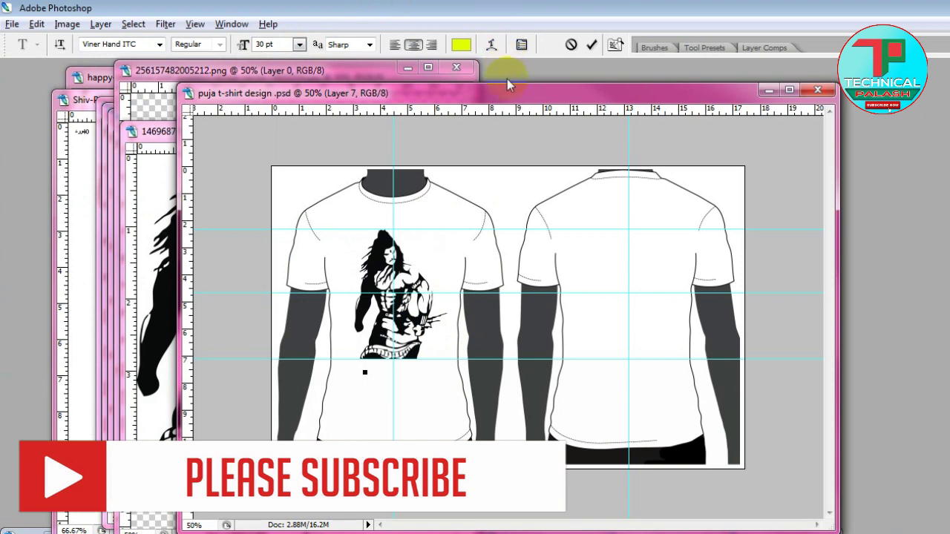
key(Tab)
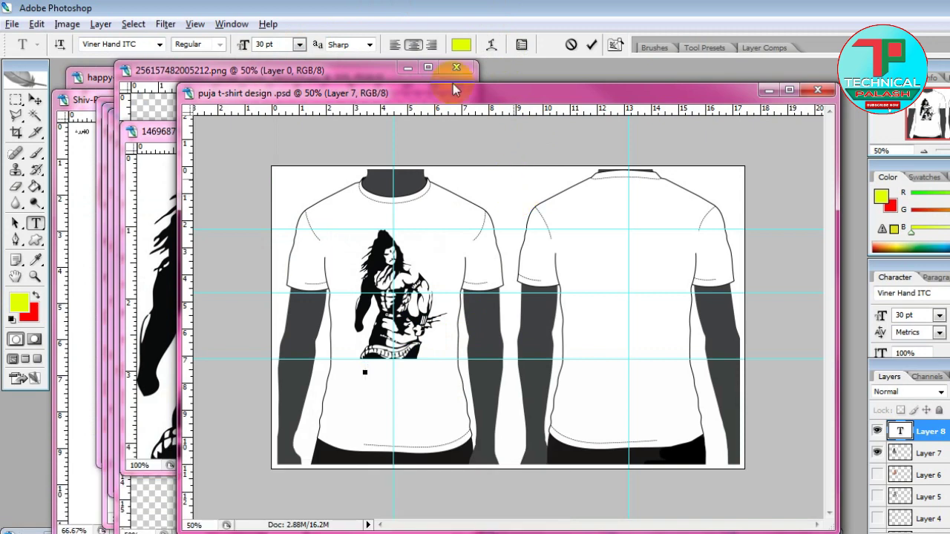
Set the text colour to near-black sampled from the shirt outline.
click(460, 43)
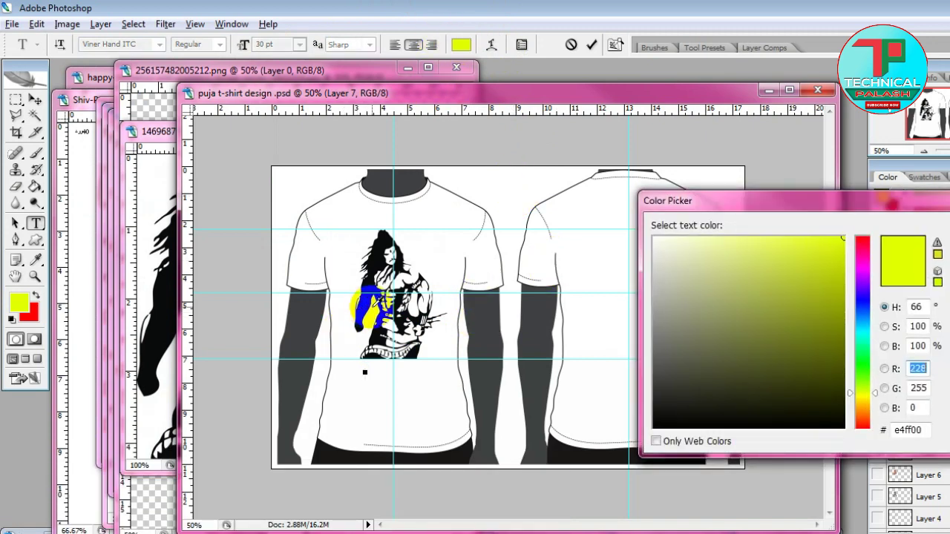
click(548, 276)
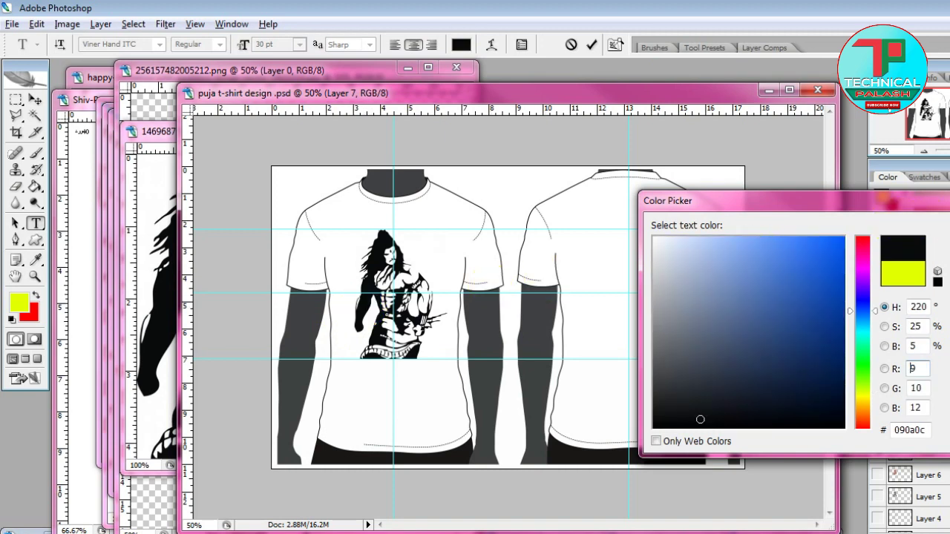
key(Return)
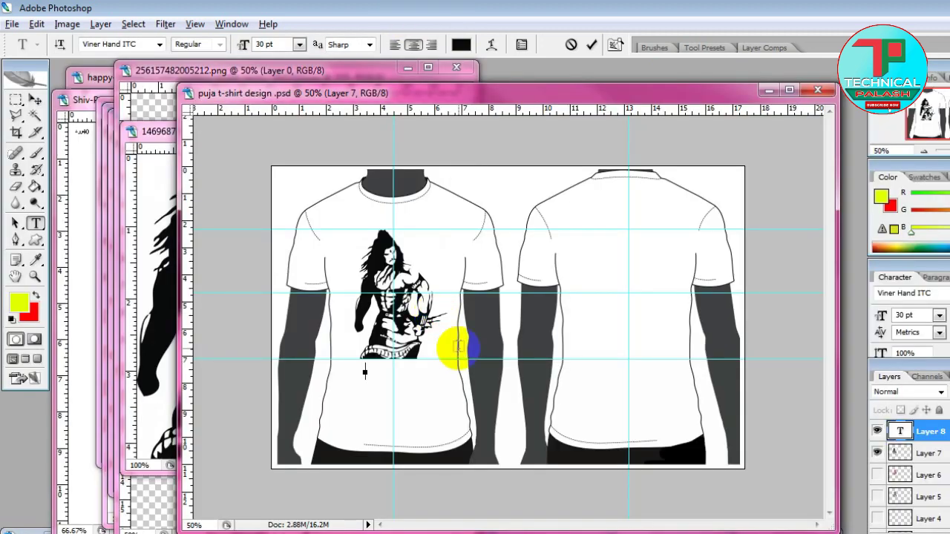
Type the caption 'Har Har Mahadev' and restore the side panels.
key(Tab)
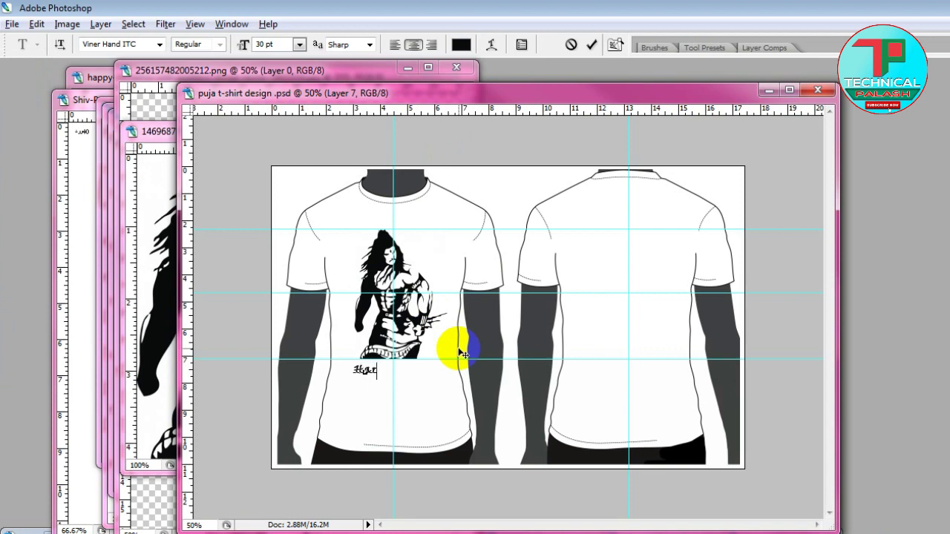
text( Har)
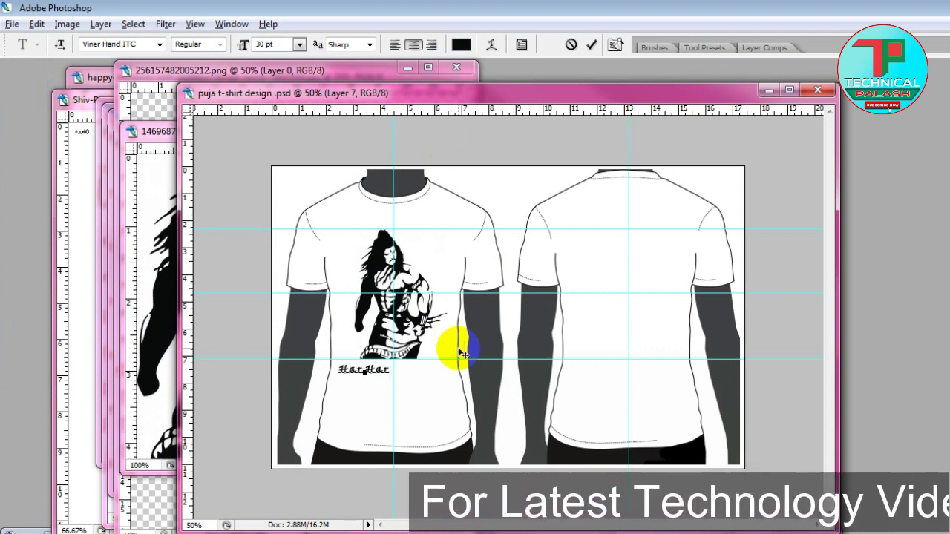
text( M)
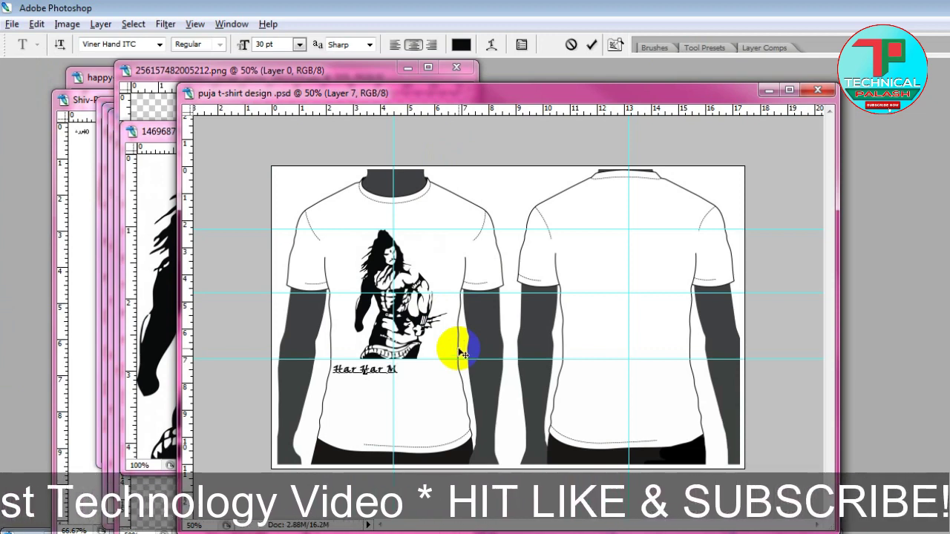
text(ahade)
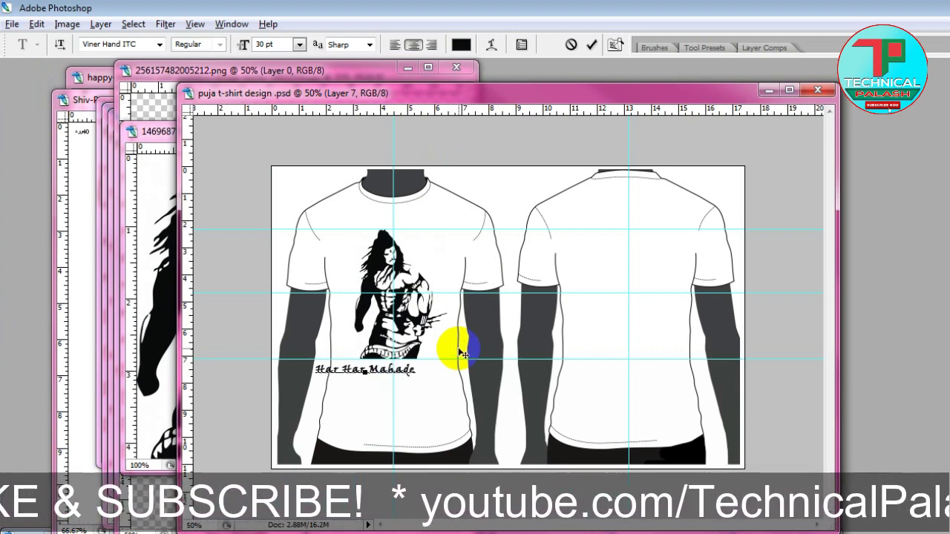
text(v)
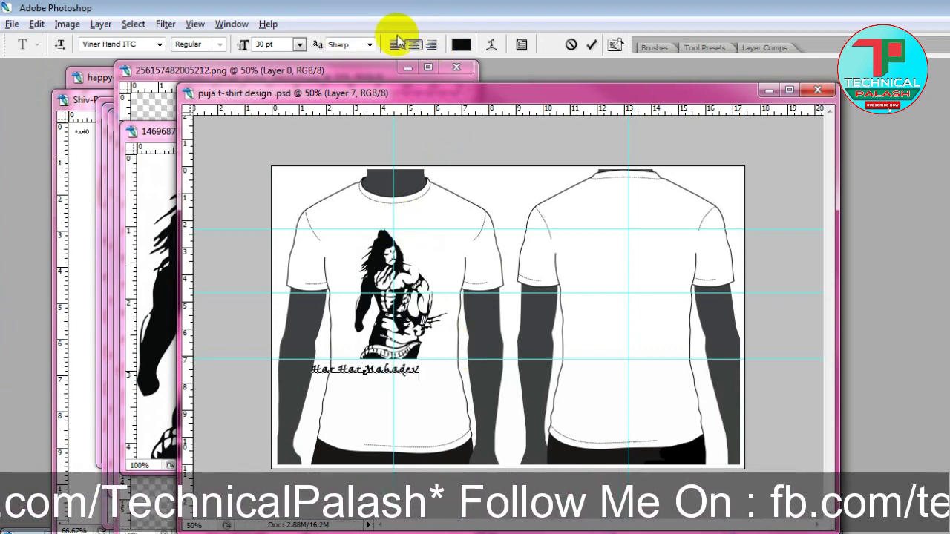
key(Tab)
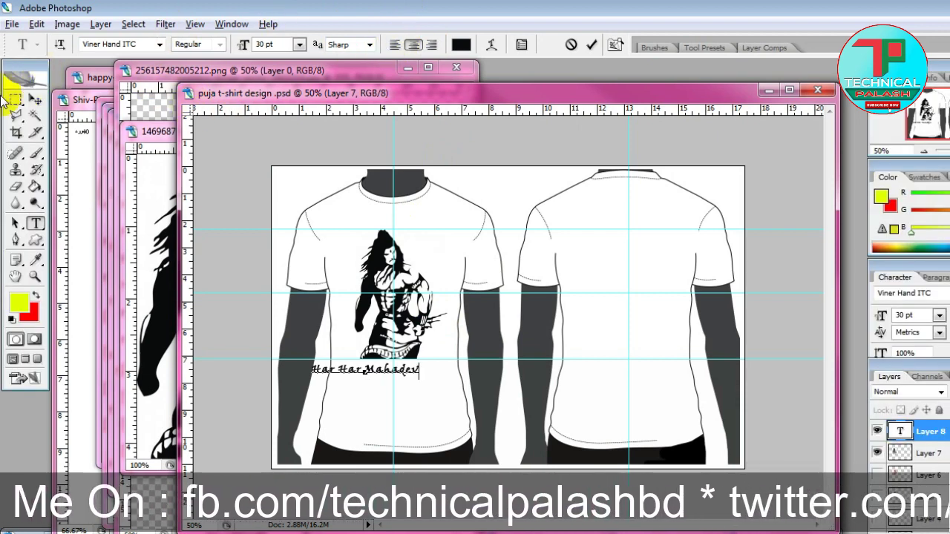
Centre the caption under the figure and squeeze it to 72.4% width.
click(35, 98)
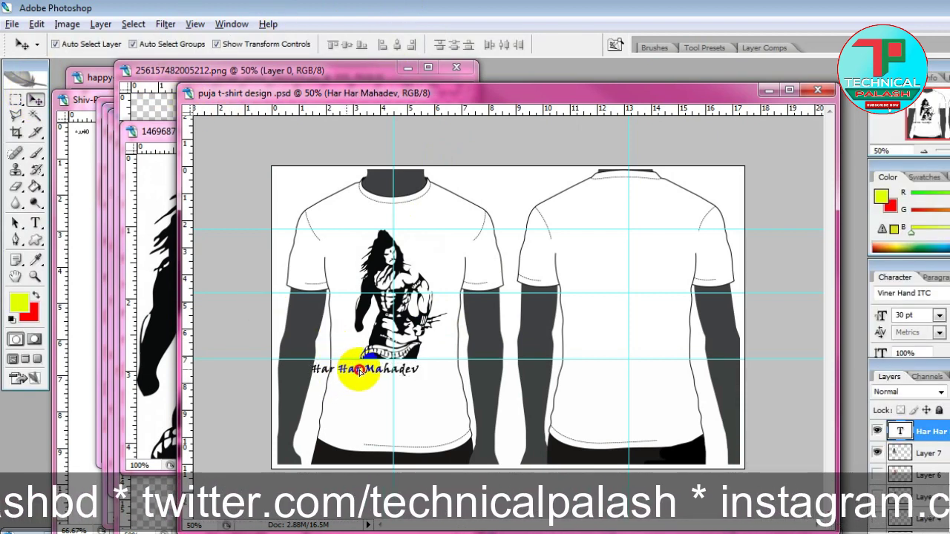
drag(359, 371, 369, 368)
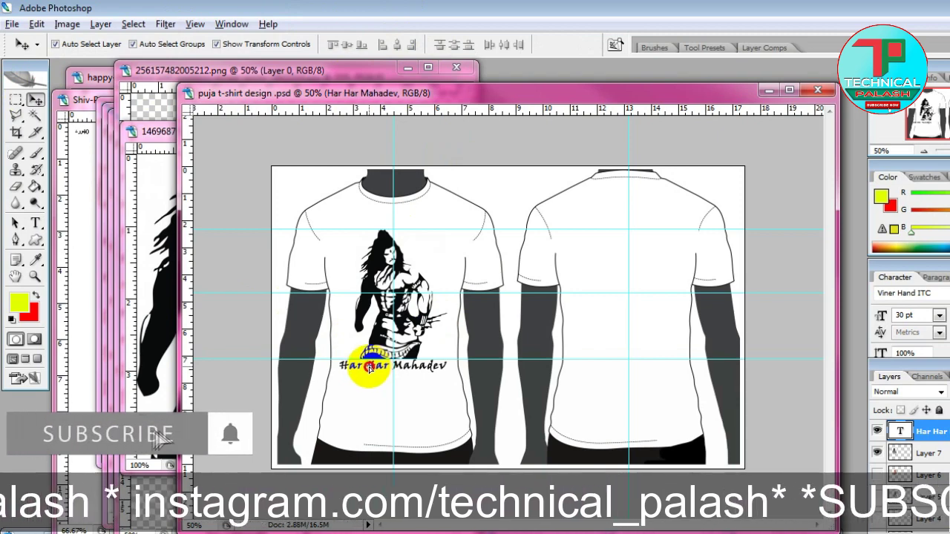
key(ctrl+plus)
key(ctrl+plus)
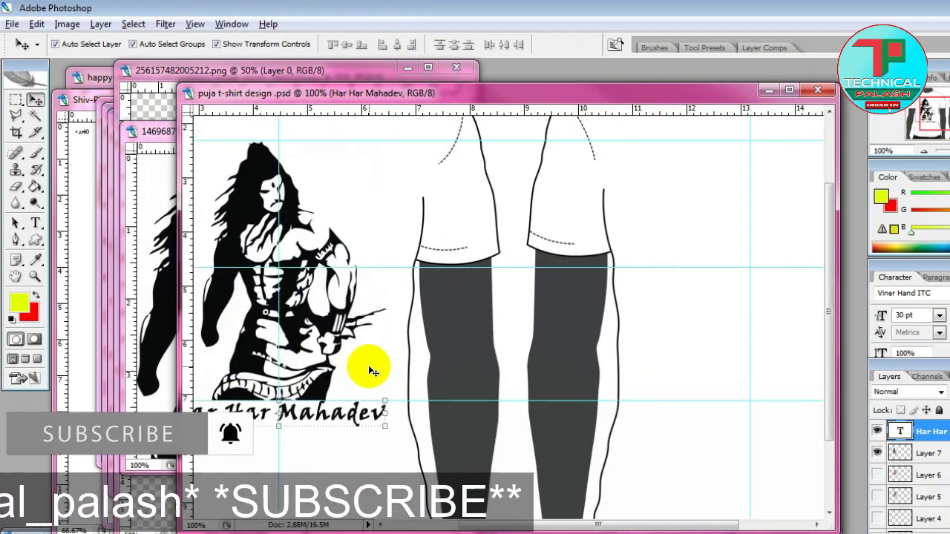
click(789, 90)
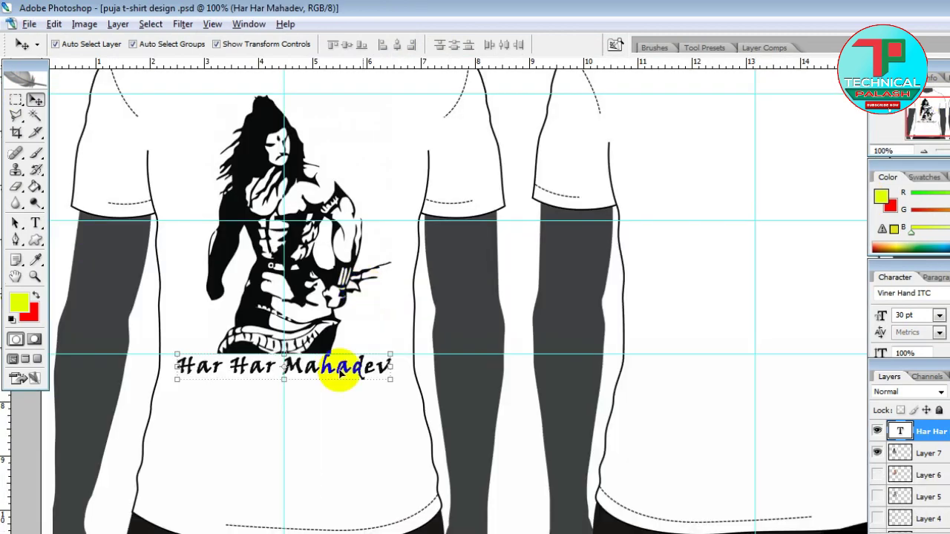
drag(316, 306, 318, 304)
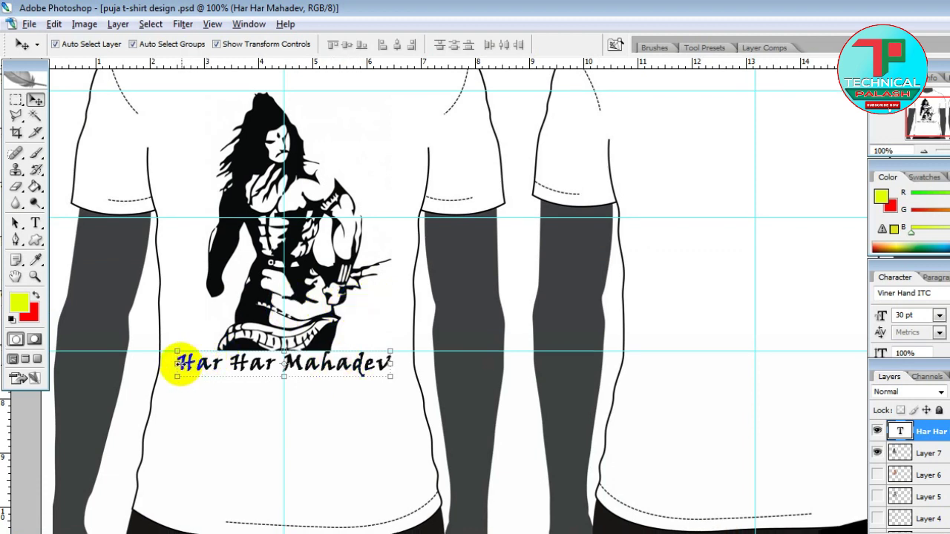
drag(178, 364, 202, 363)
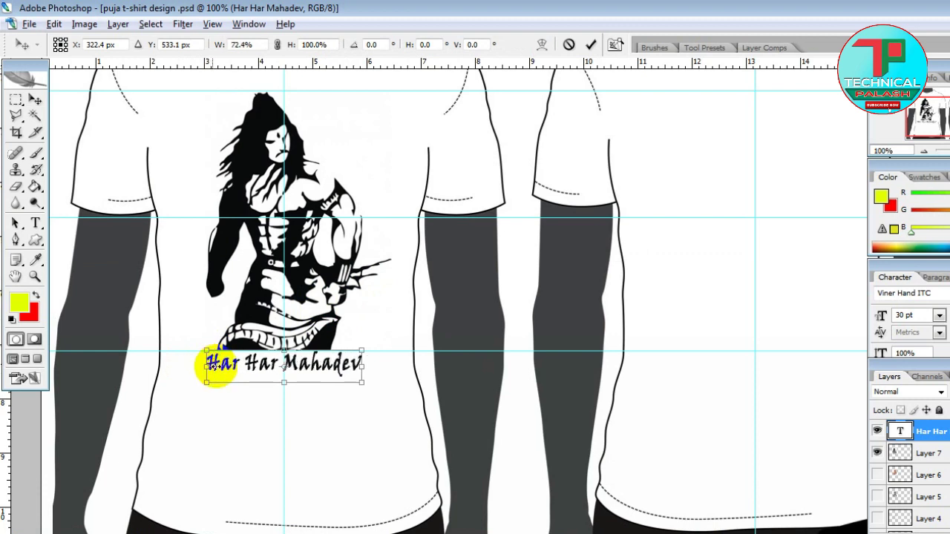
key(Return)
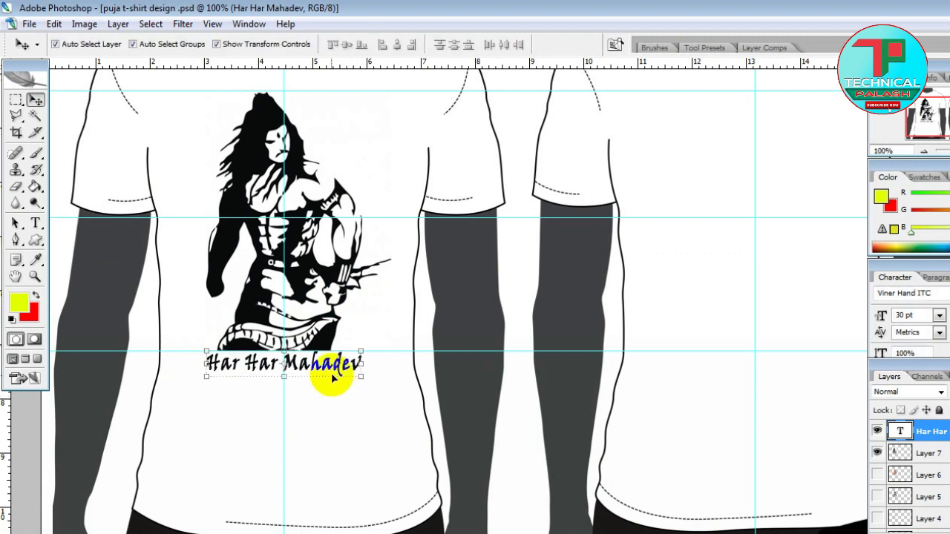
Warp the caption with the Arch style and a positive bend, dropping faux bold.
double_click(899, 432)
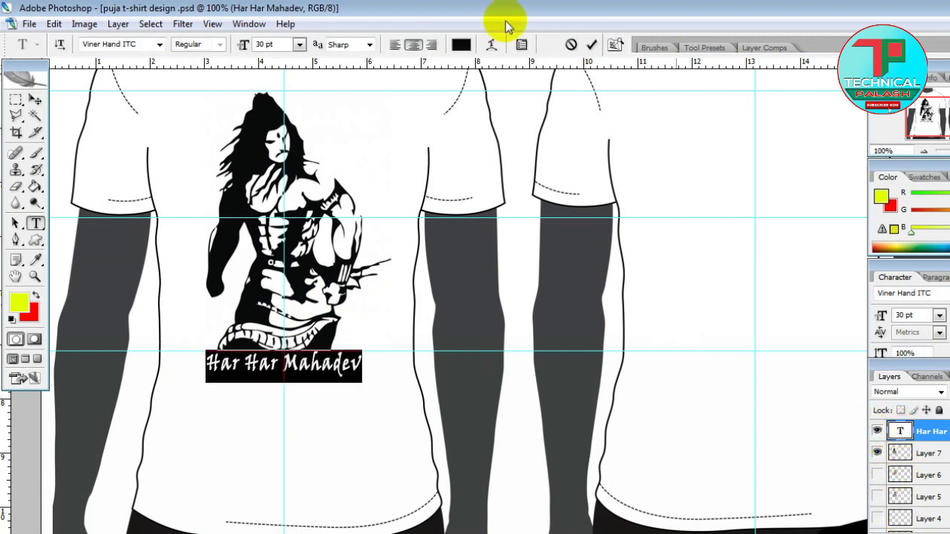
click(496, 44)
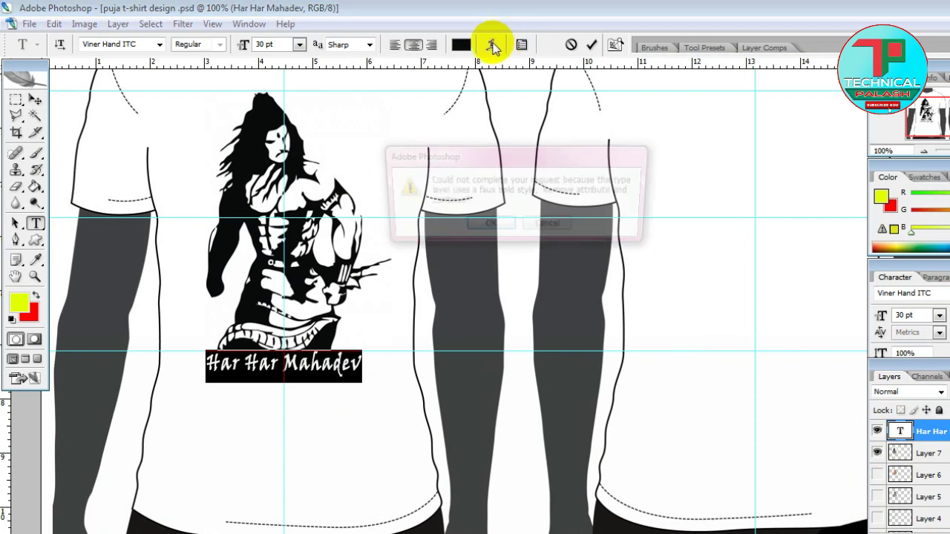
click(501, 227)
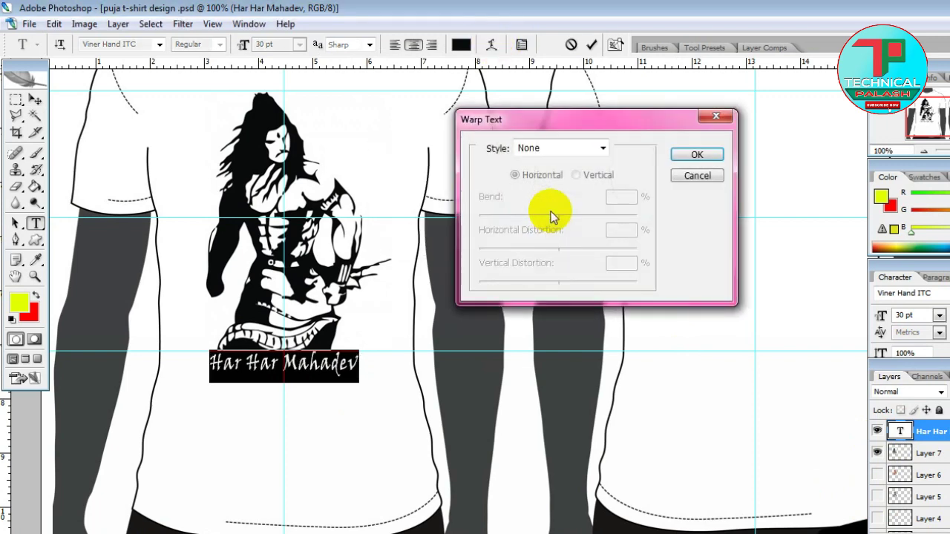
click(602, 148)
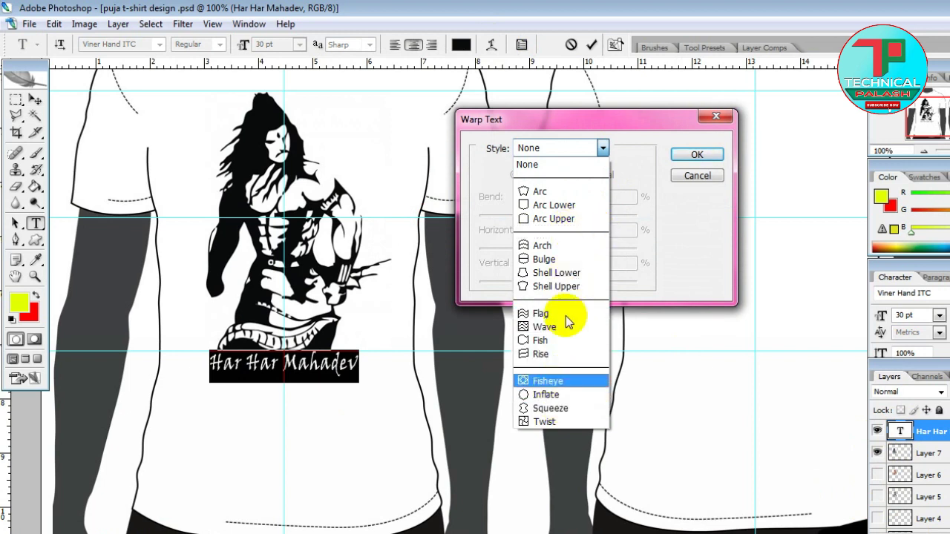
click(567, 245)
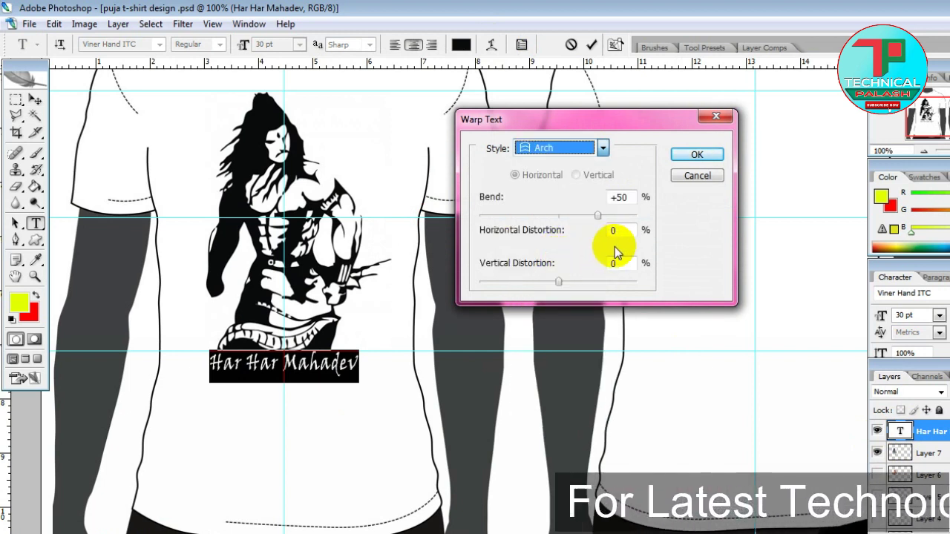
click(587, 215)
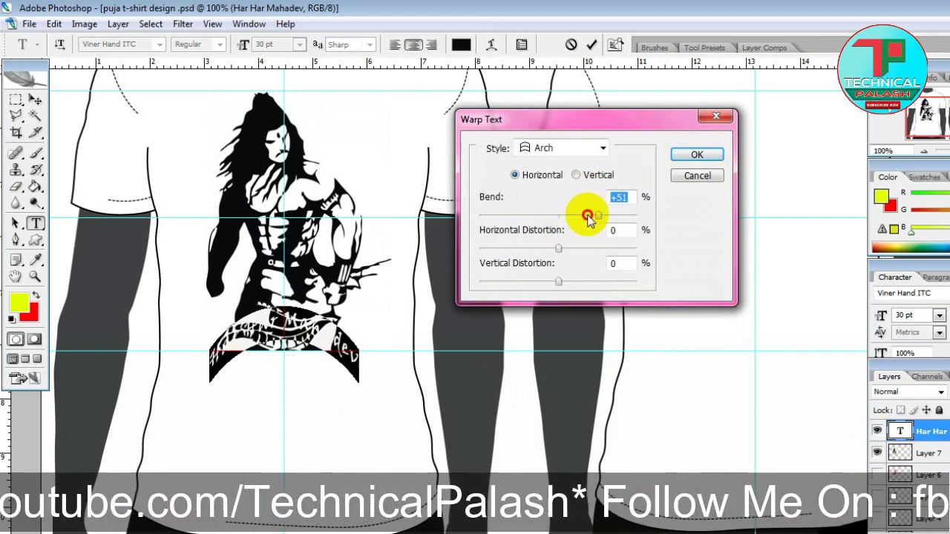
mouse_move(587, 215)
mouse_down()
mouse_move(526, 216)
mouse_move(559, 217)
mouse_up()
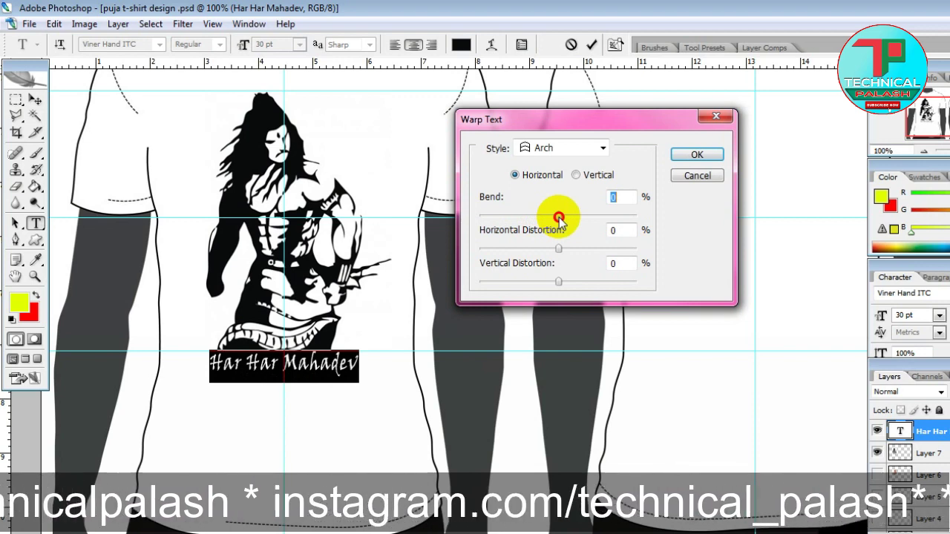
click(558, 249)
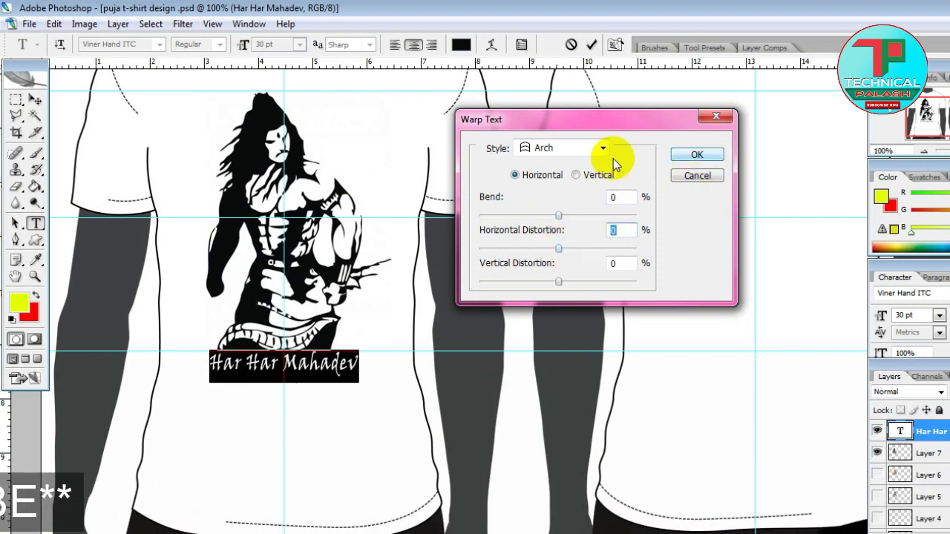
drag(559, 216, 588, 222)
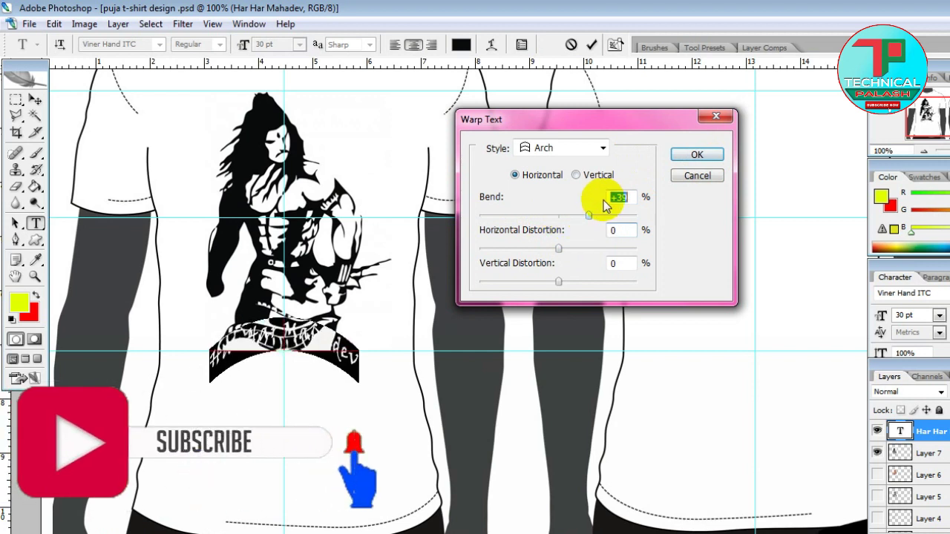
click(697, 155)
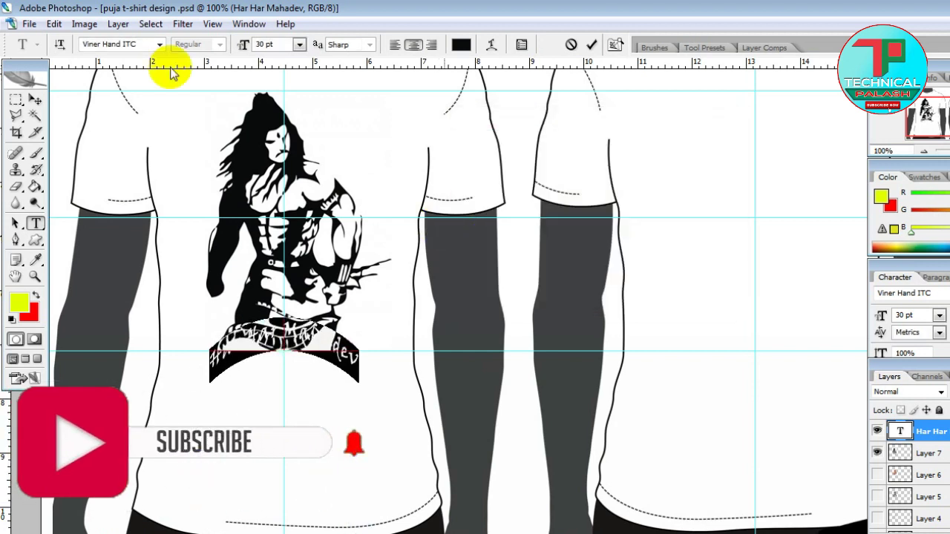
Move the arched caption up to the chest near the collar.
click(35, 101)
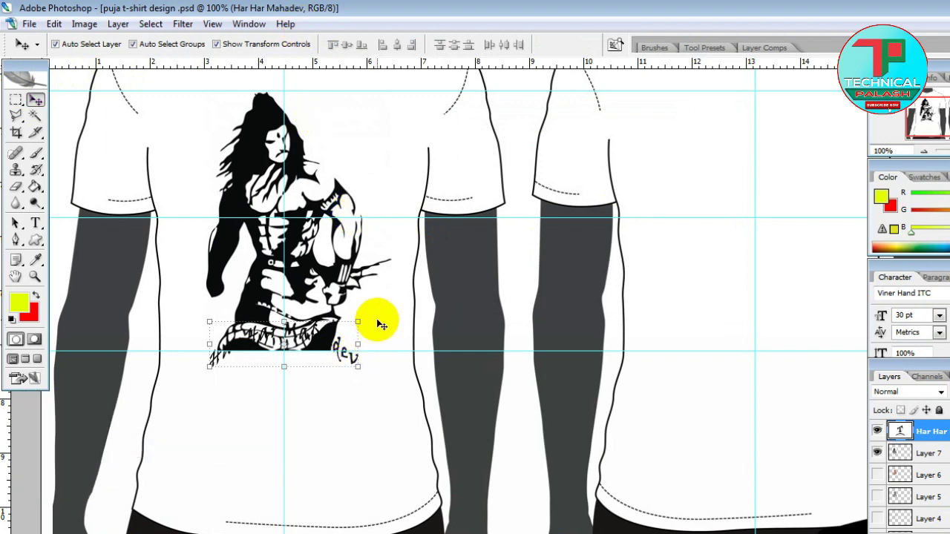
scroll(366, 219, up, 3)
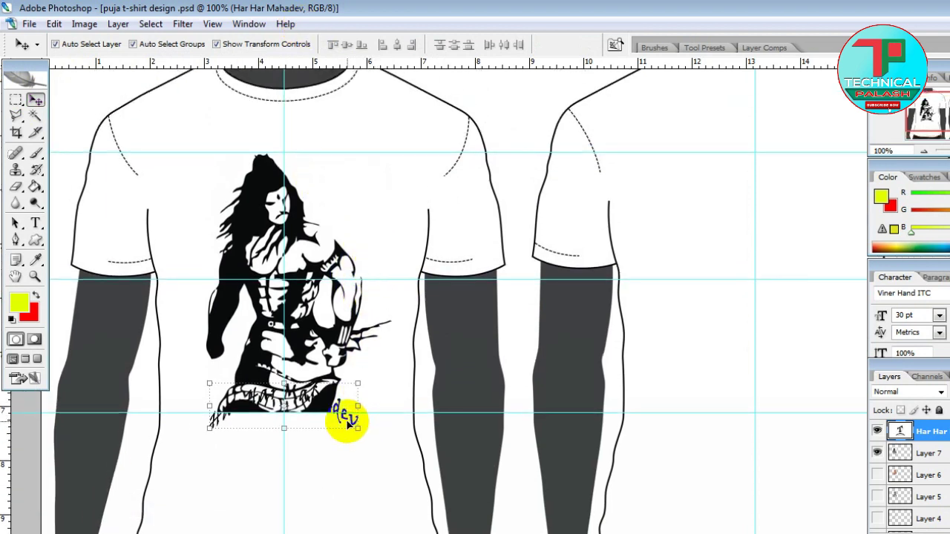
mouse_move(345, 418)
mouse_down()
mouse_move(349, 245)
mouse_move(335, 171)
mouse_up()
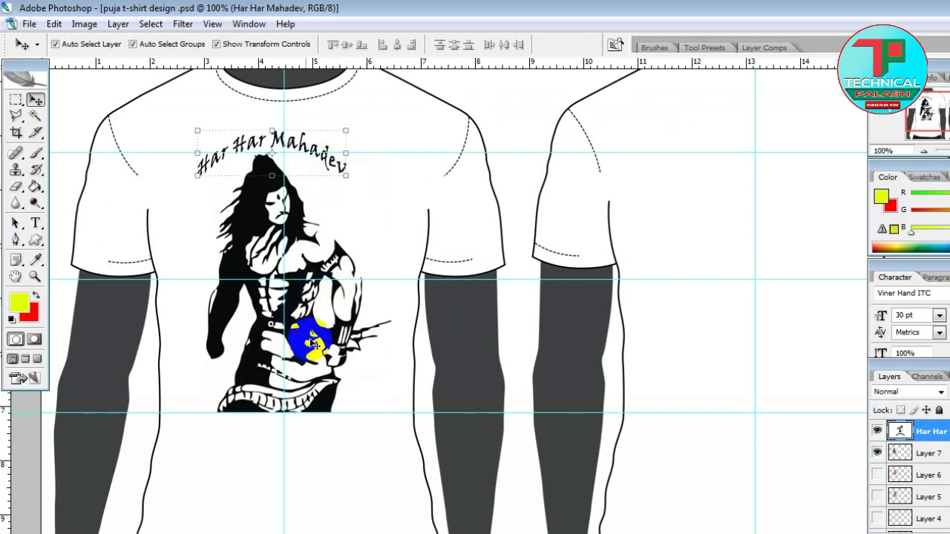
Shorten the Shiva figure slightly from its top edge.
click(315, 344)
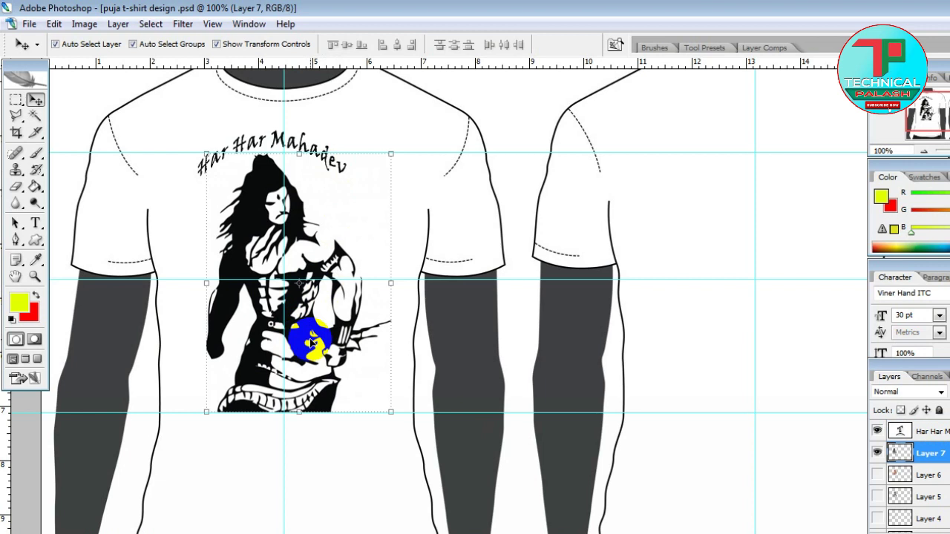
click(298, 155)
drag(297, 167, 297, 170)
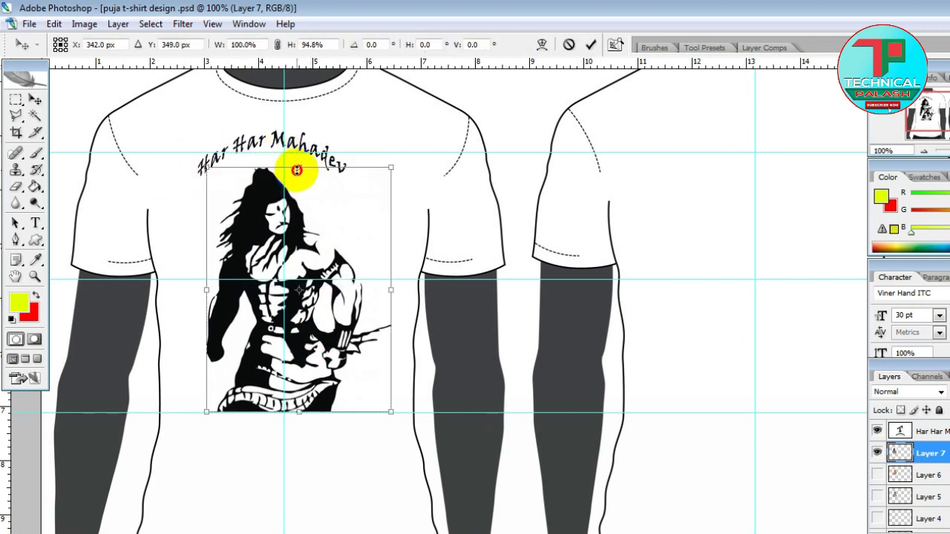
key(Return)
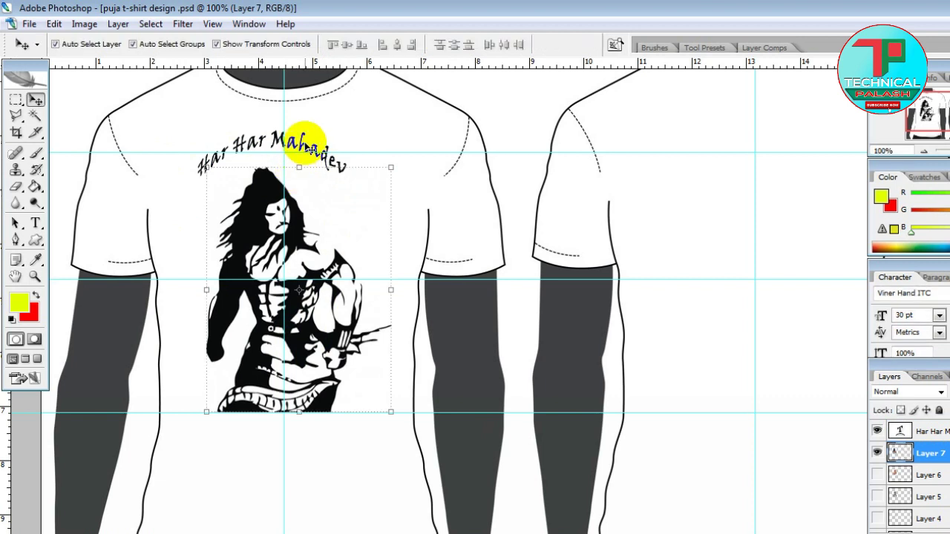
Reposition the caption above the figure's head with arrow-key nudges.
click(309, 148)
drag(330, 155, 381, 202)
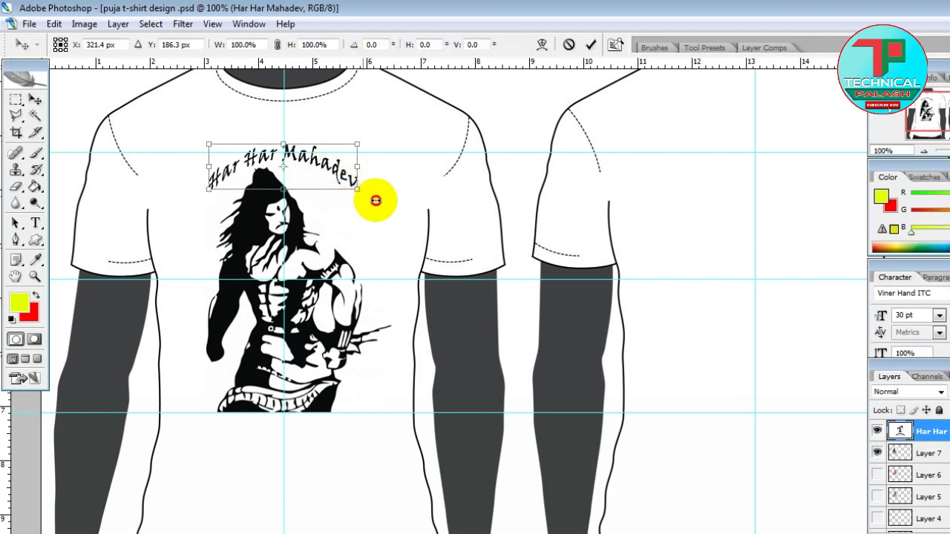
key(Escape)
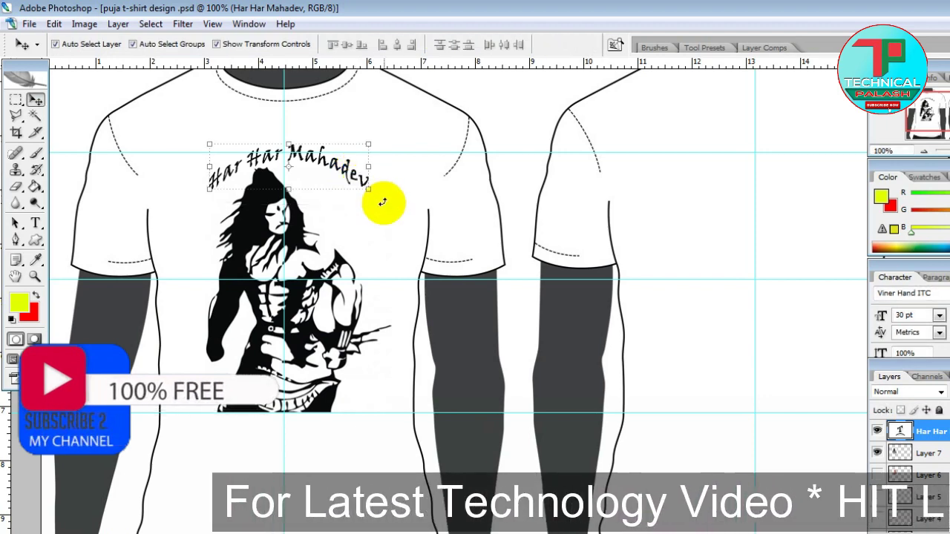
key(Left)
key(Left)
key(Left)
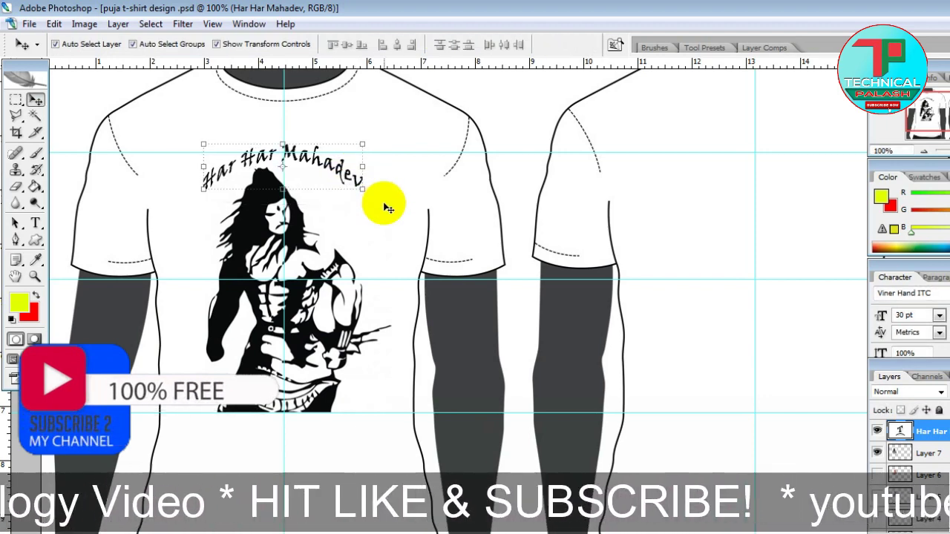
key(Left)
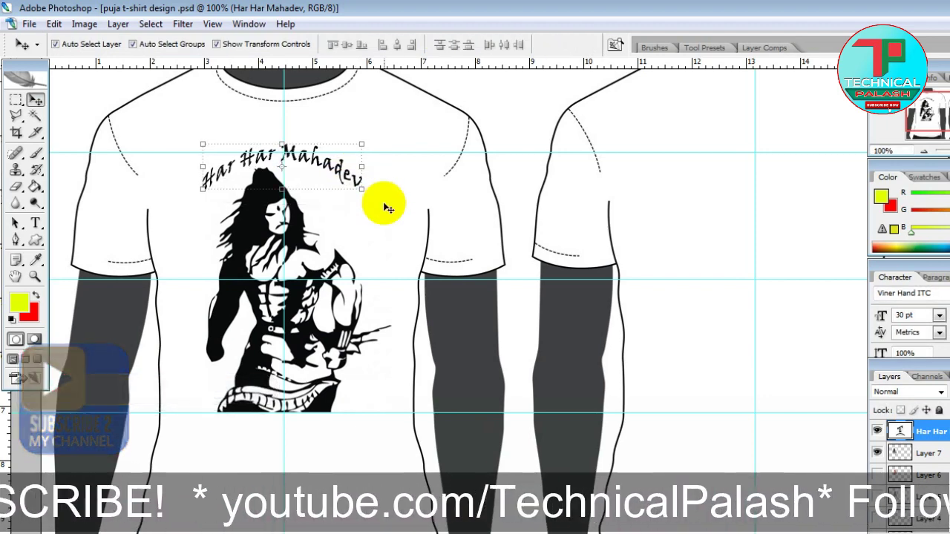
key(Right)
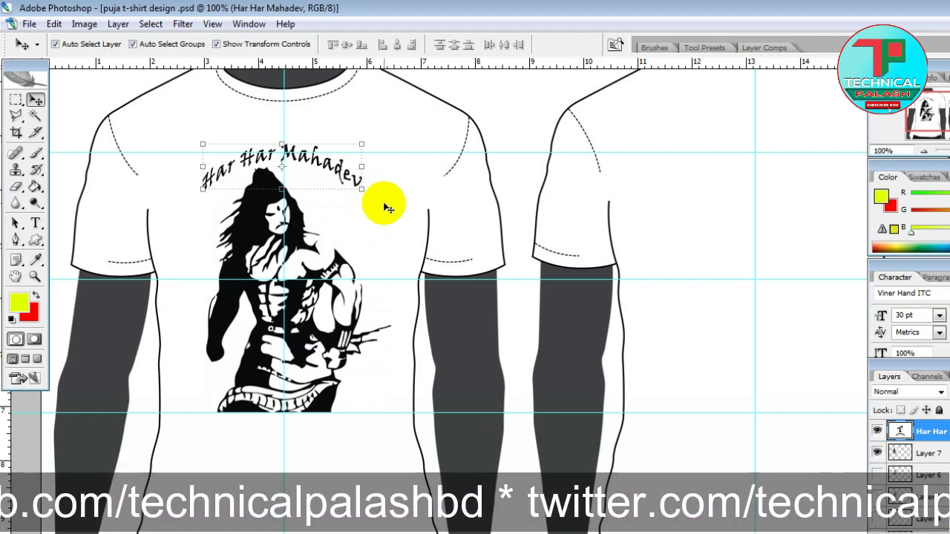
key(Left)
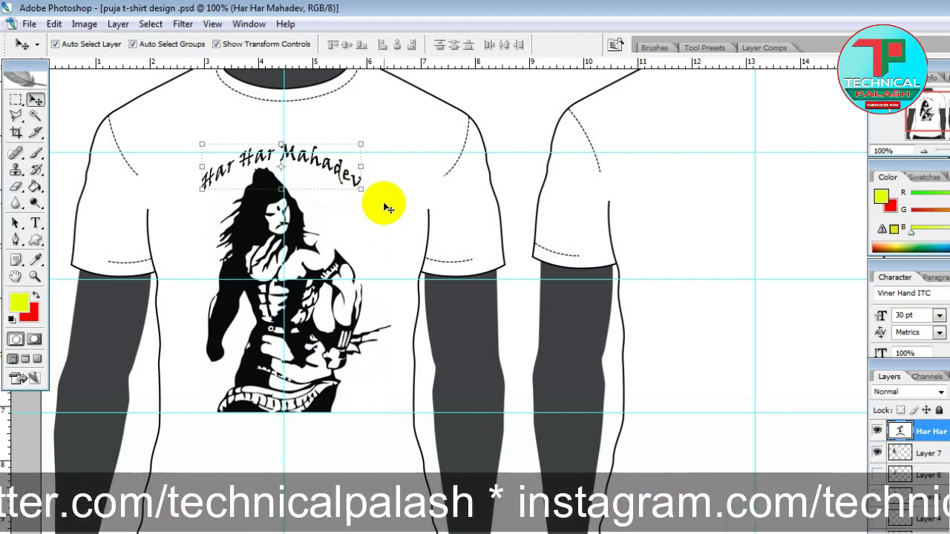
double_click(901, 430)
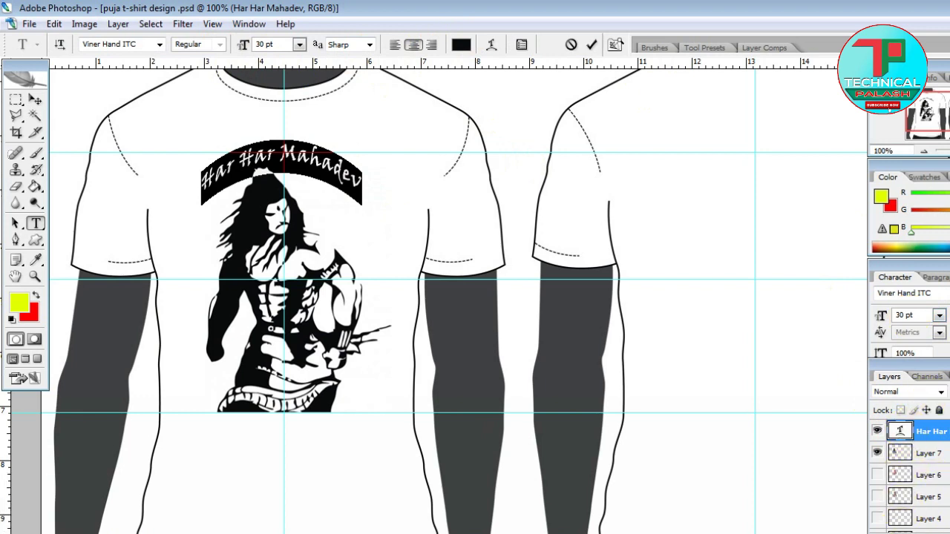
key(ctrl+Return)
key(v)
click(909, 529)
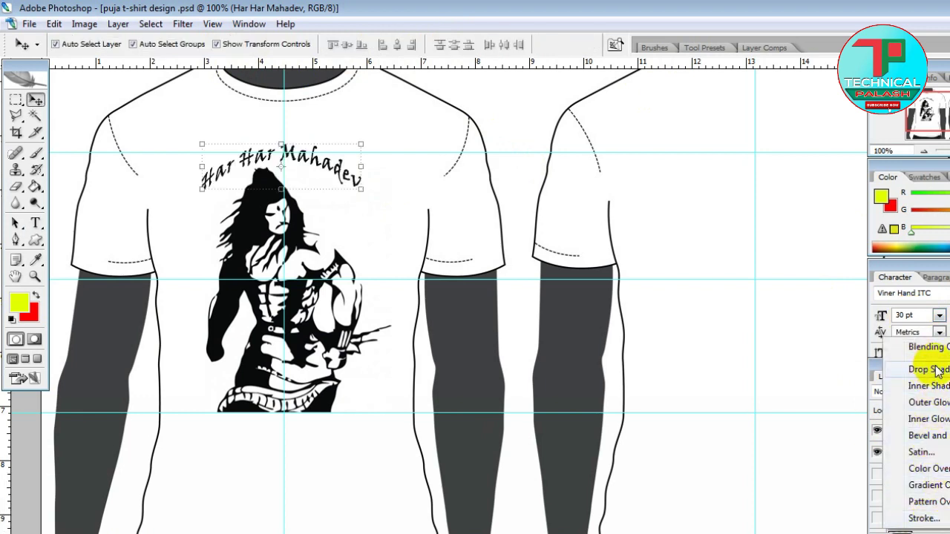
click(932, 518)
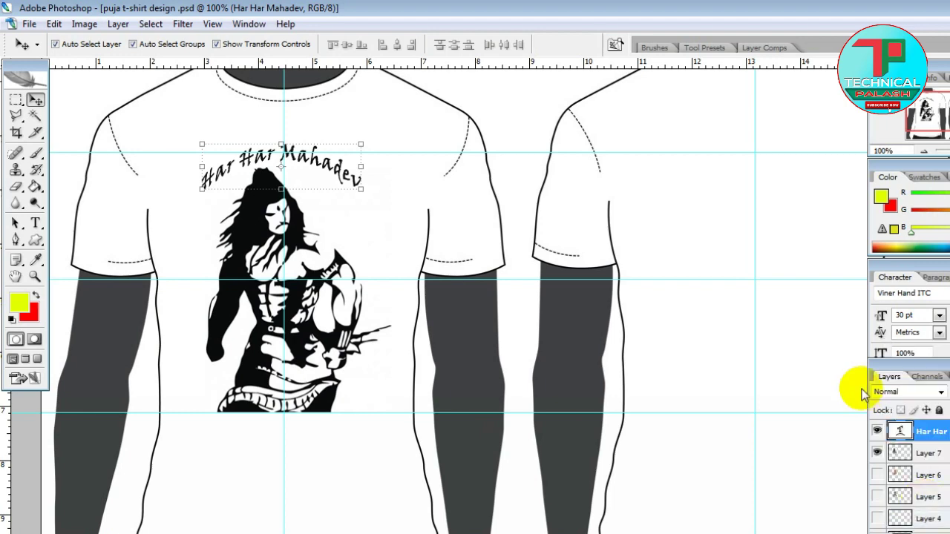
click(709, 448)
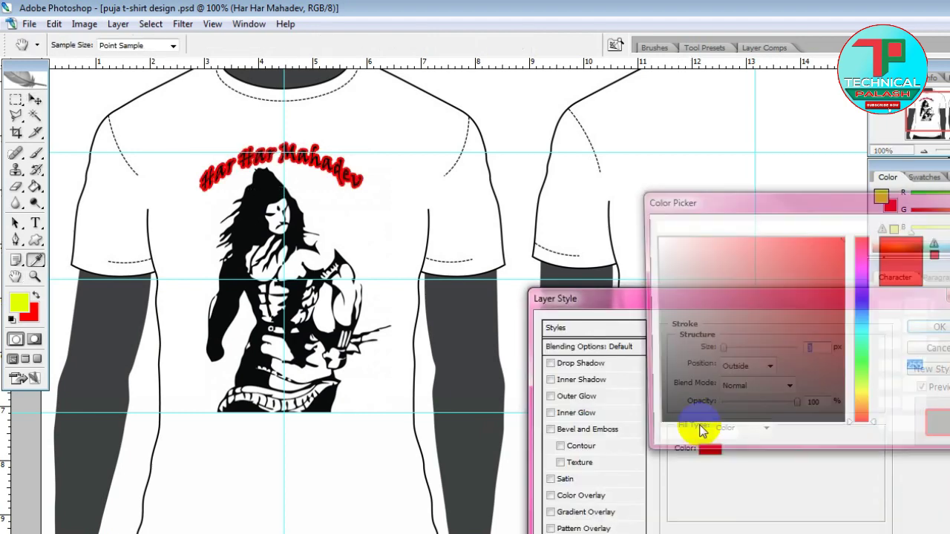
drag(658, 248, 659, 428)
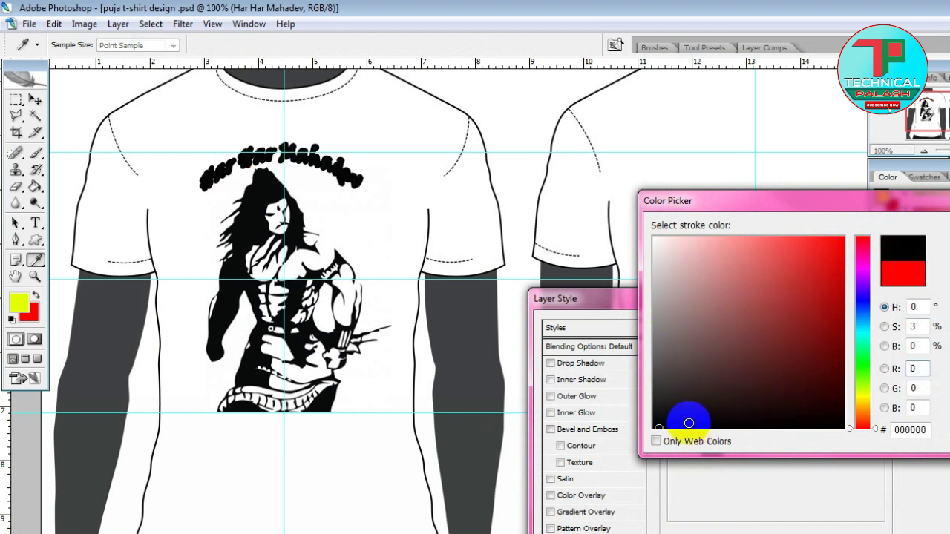
click(839, 255)
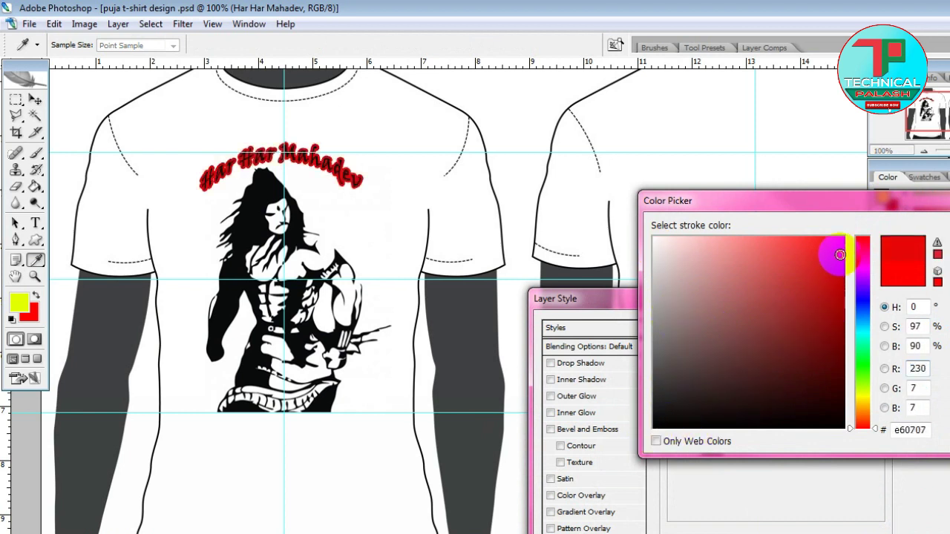
mouse_move(839, 255)
mouse_down()
mouse_move(859, 297)
mouse_move(844, 228)
mouse_up()
click(868, 256)
click(818, 329)
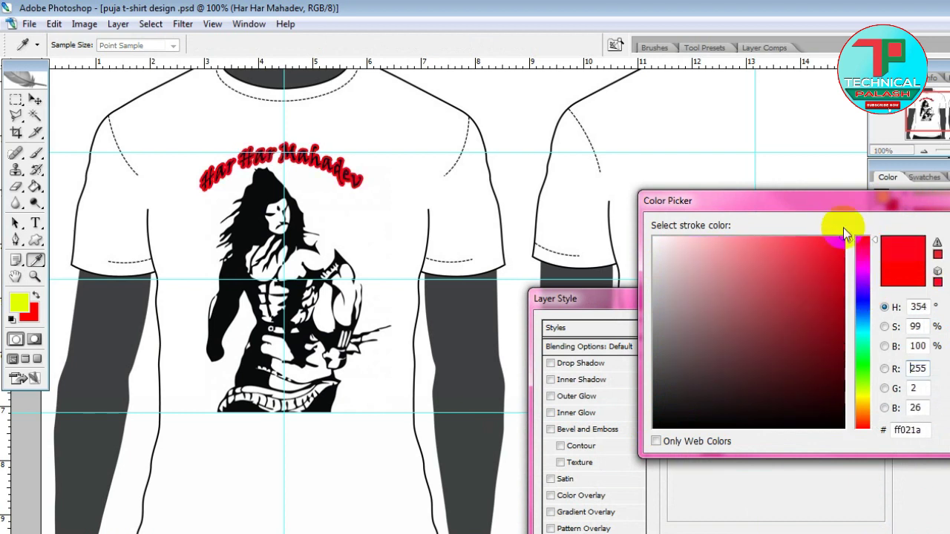
drag(768, 269, 654, 239)
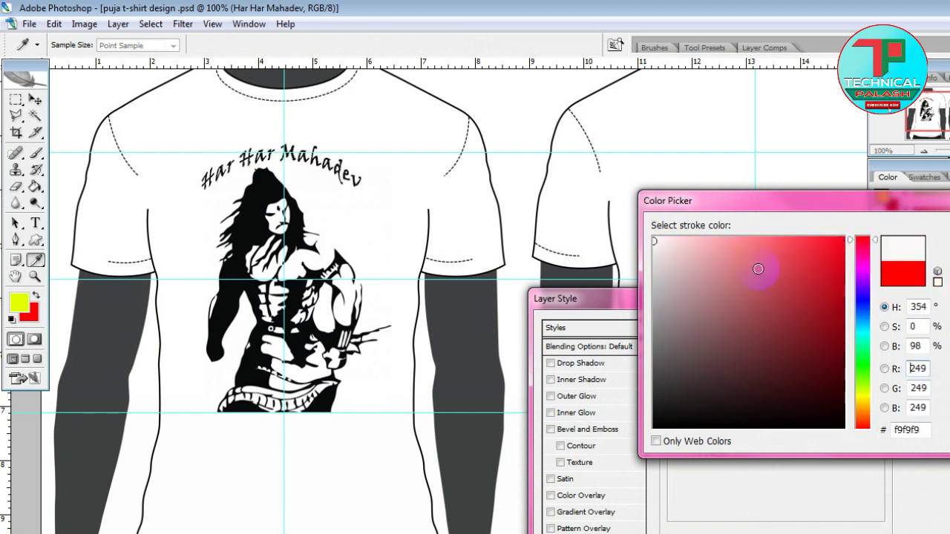
drag(827, 392, 823, 253)
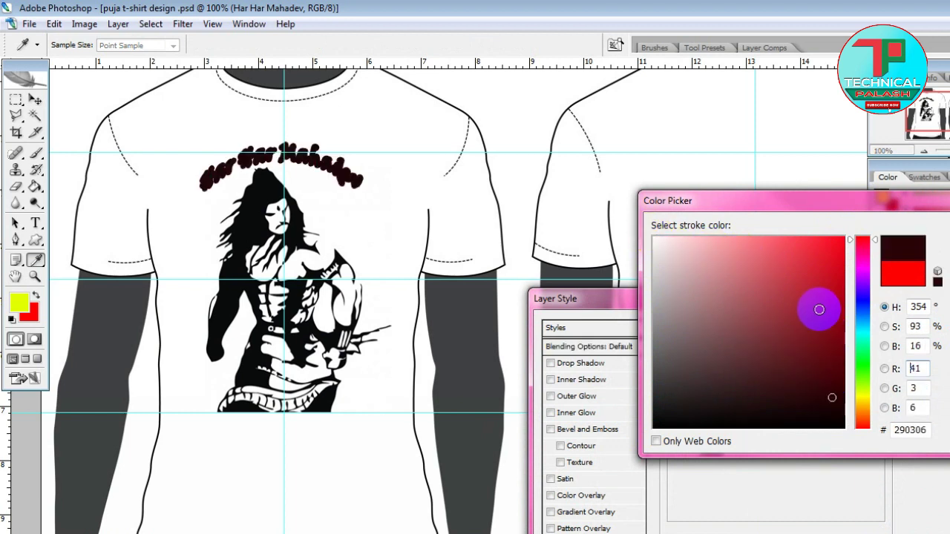
key(Return)
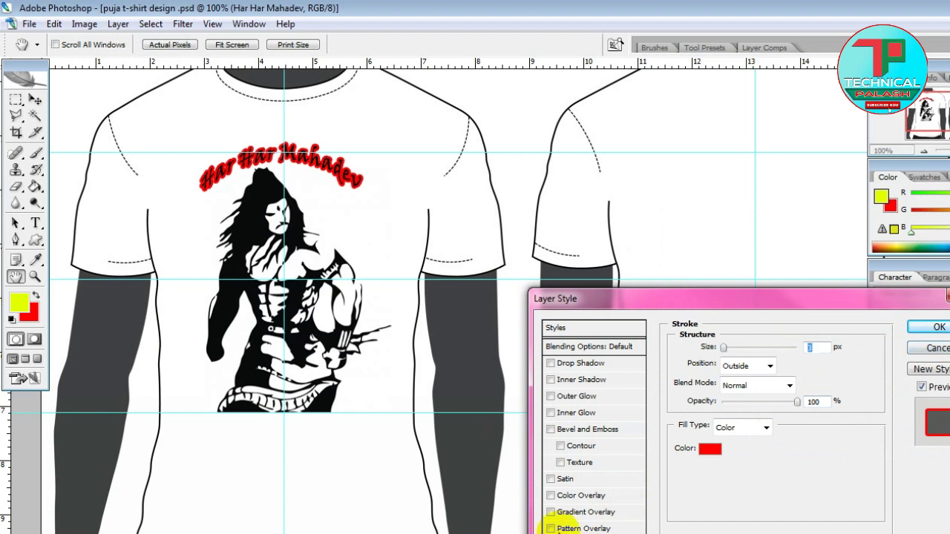
click(550, 531)
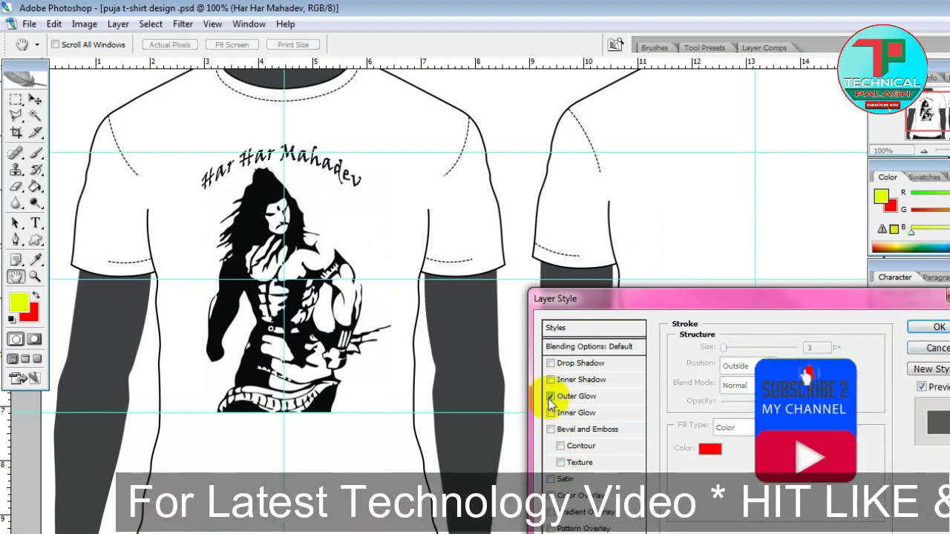
click(551, 364)
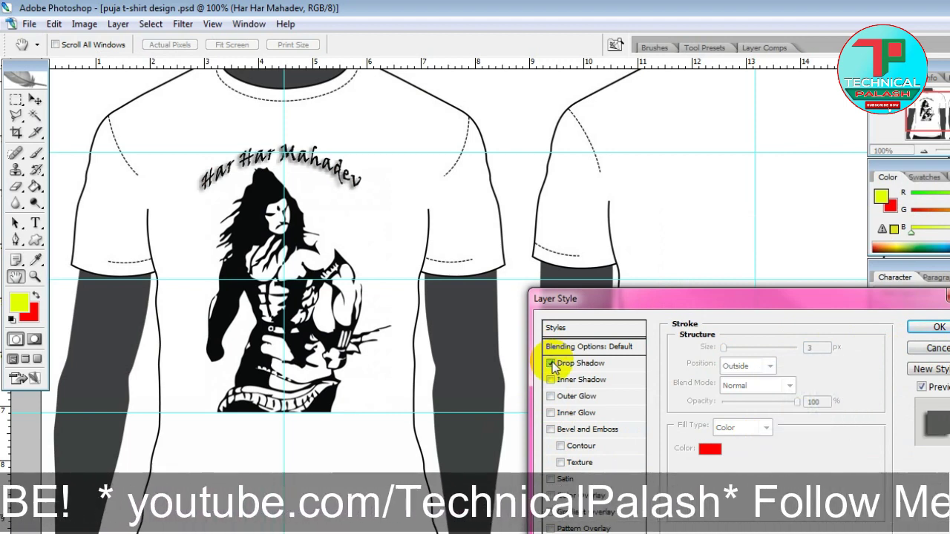
click(601, 366)
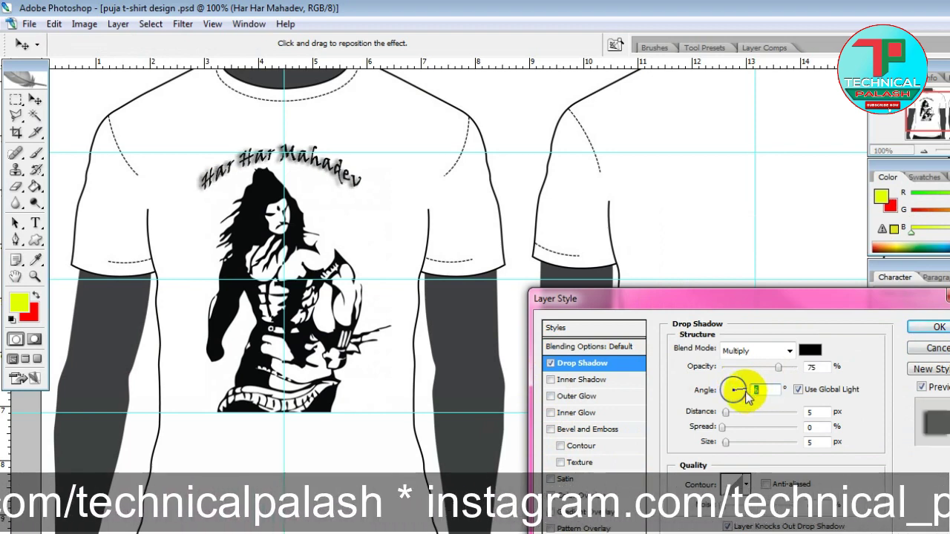
drag(726, 413, 723, 413)
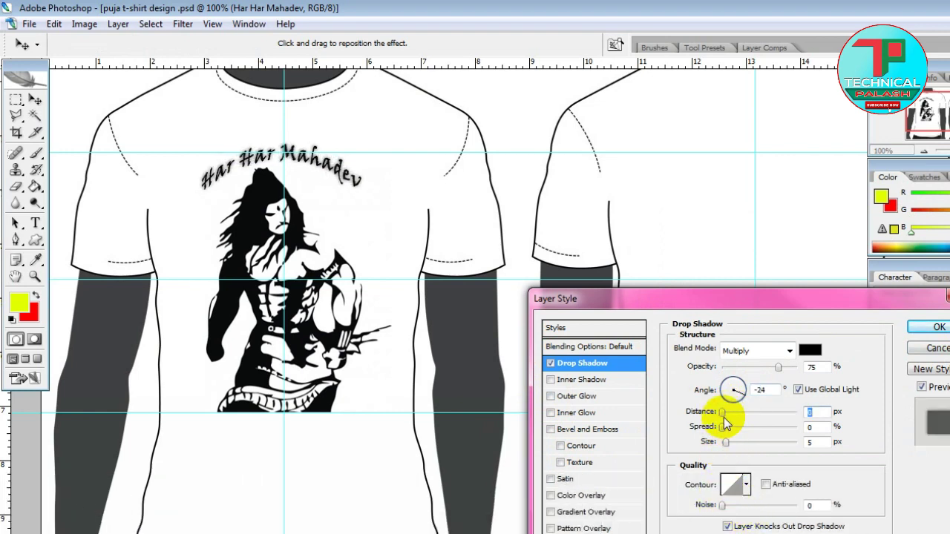
drag(725, 442, 724, 442)
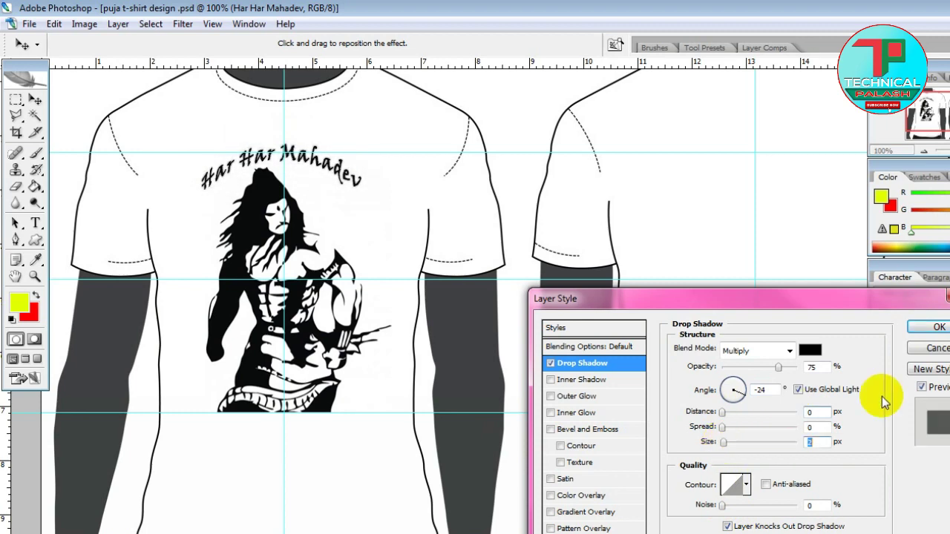
key(space)
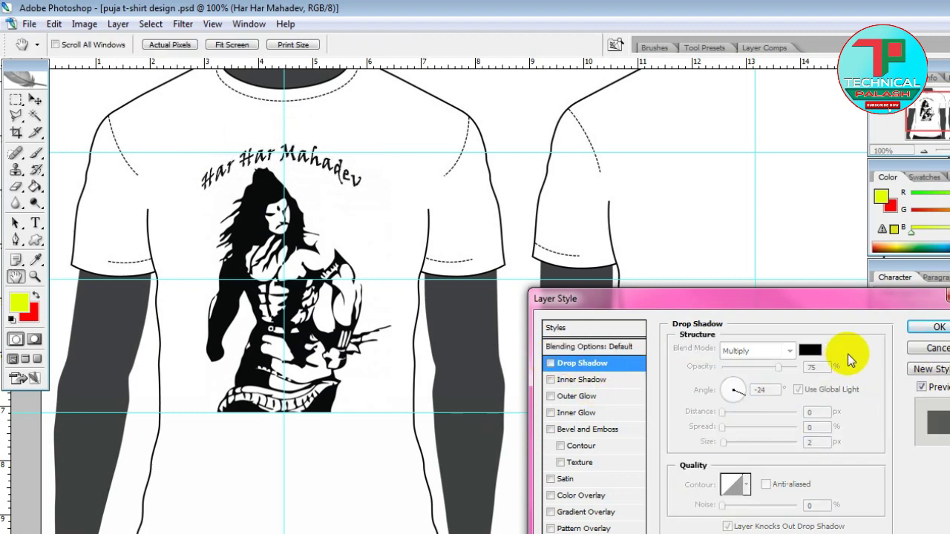
click(936, 348)
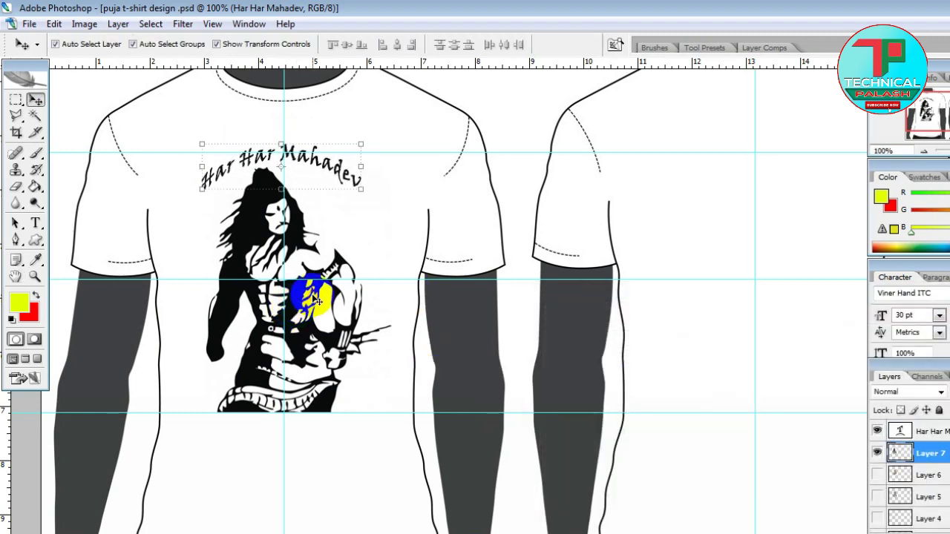
Switch off the trial red stroke on Layer 7's Shiva figure and zoom out to show the whole mockup.
click(316, 299)
click(917, 528)
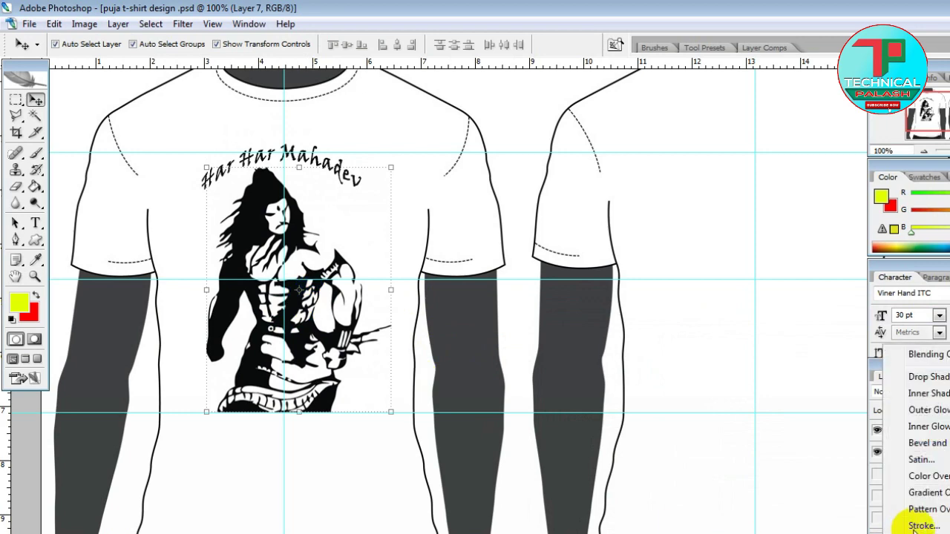
click(920, 524)
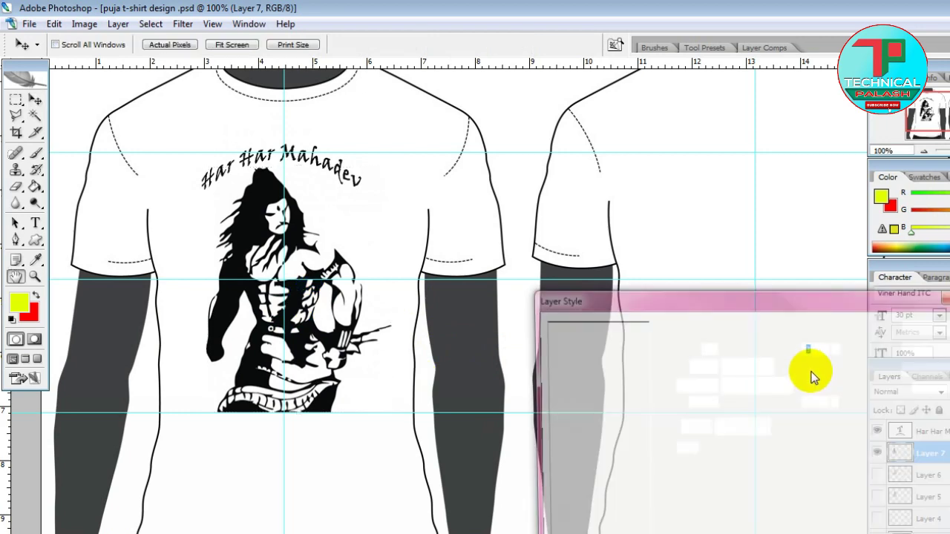
drag(750, 300, 763, 231)
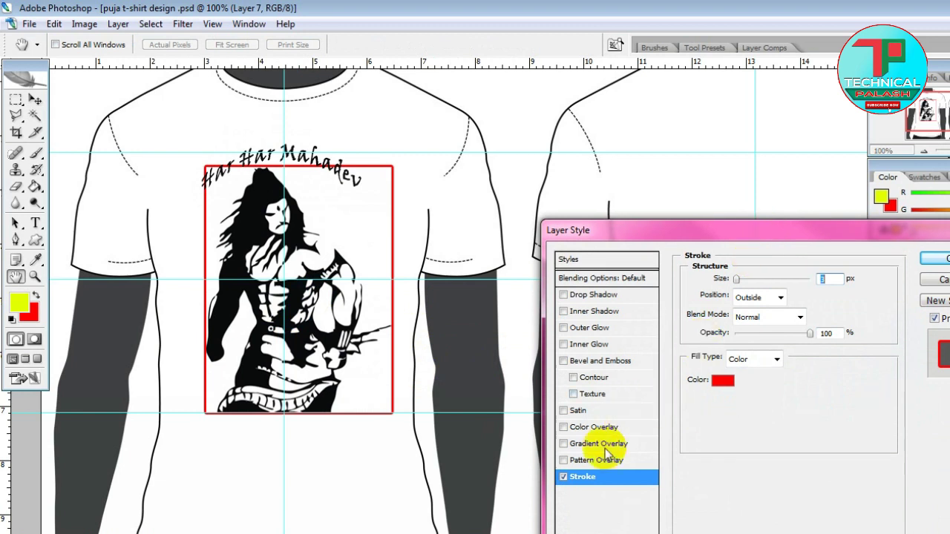
click(565, 477)
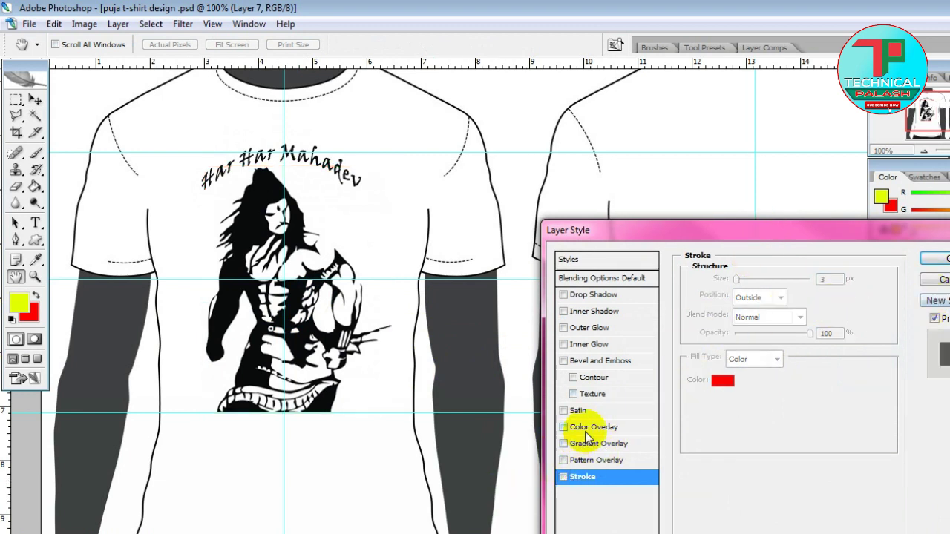
click(937, 279)
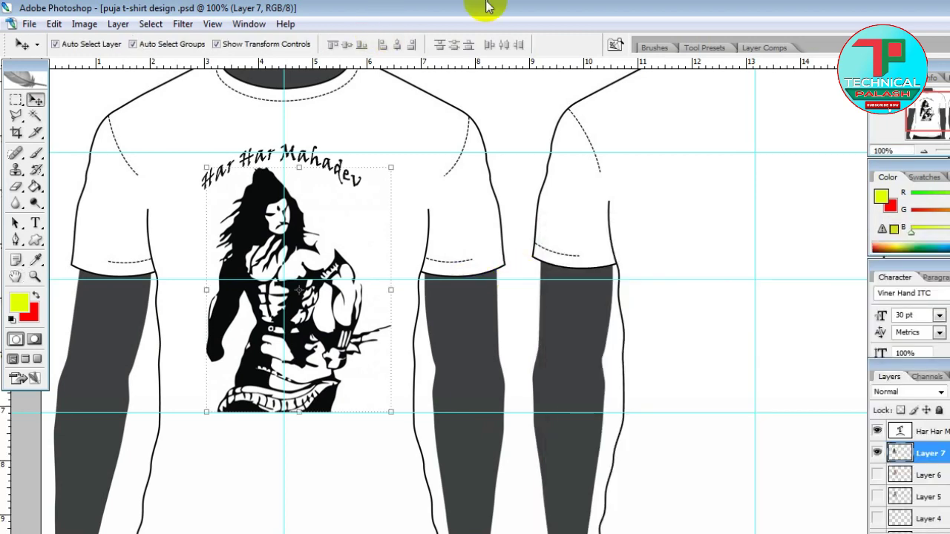
key(ctrl+minus)
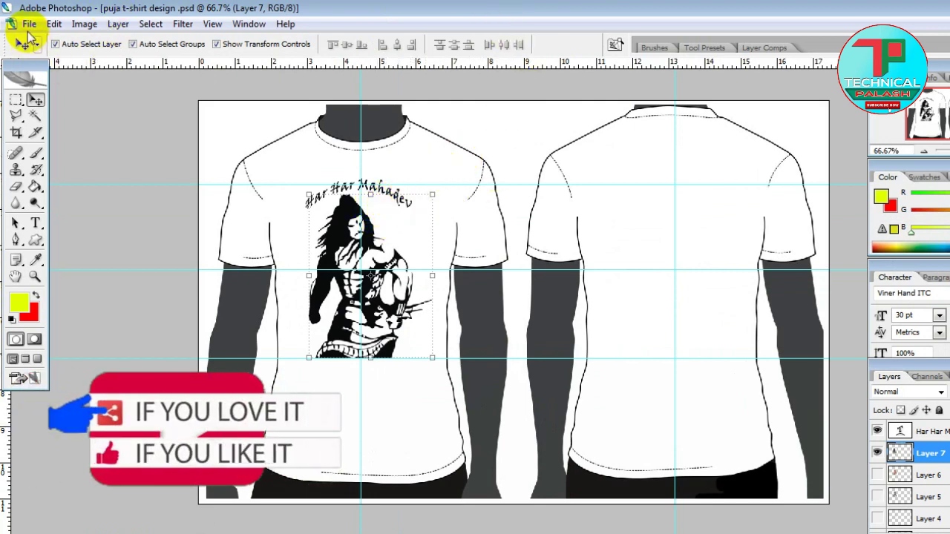
Save the design as JPEG 'har har mahadev' in a new 'T-shirt design ok' folder at High quality.
click(27, 24)
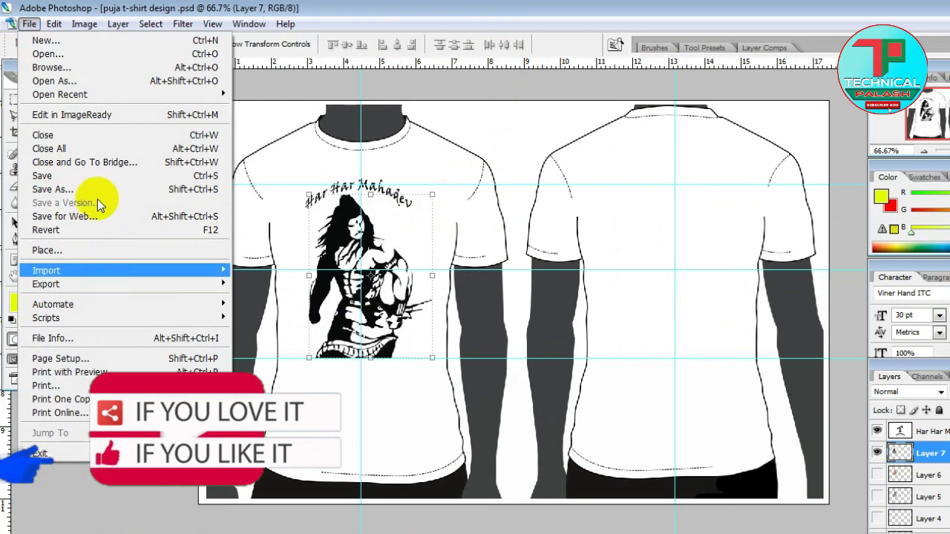
click(97, 190)
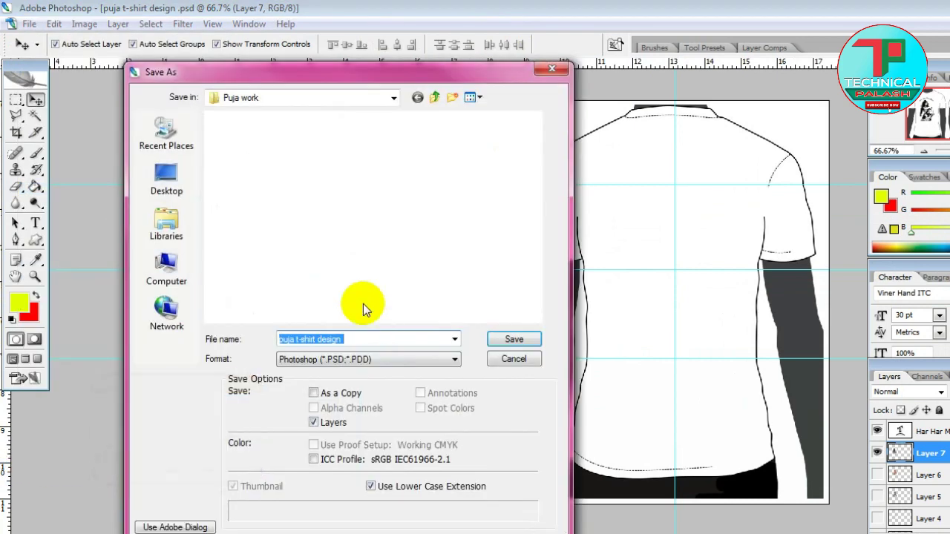
click(377, 358)
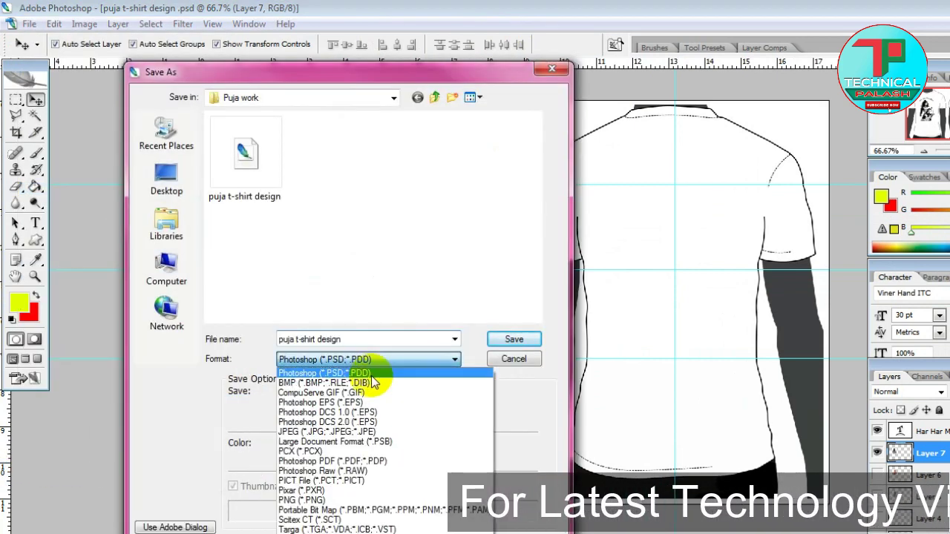
click(335, 432)
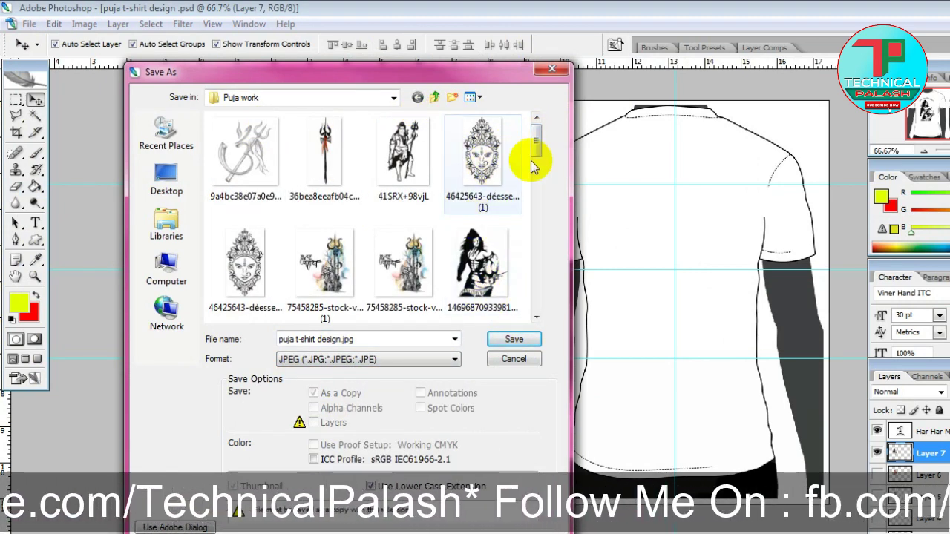
click(358, 340)
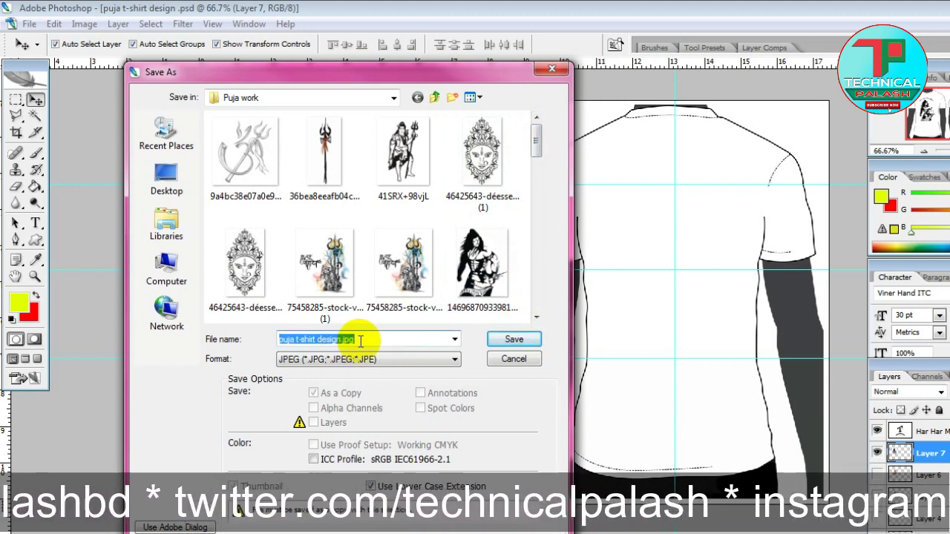
click(452, 97)
text(T-shirt design ok)
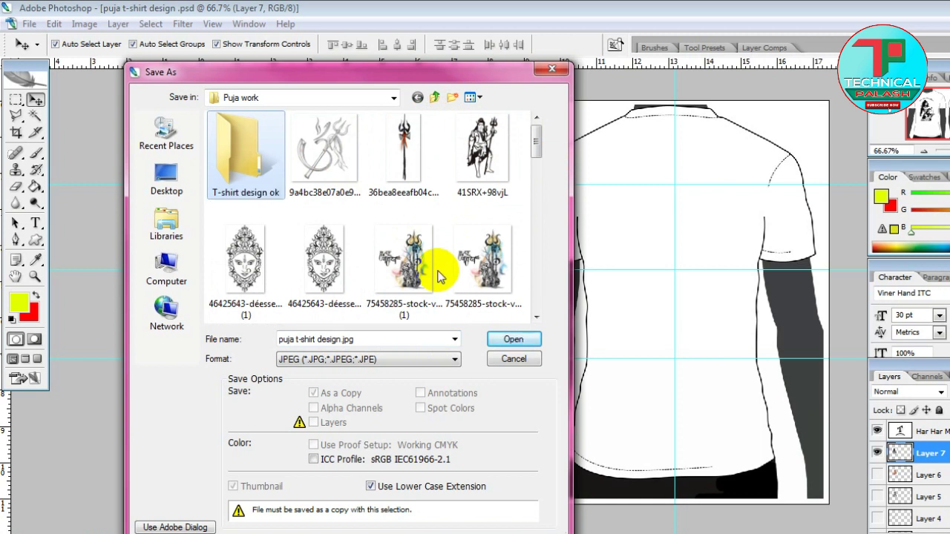
double_click(228, 173)
click(363, 335)
text(har har mahadev)
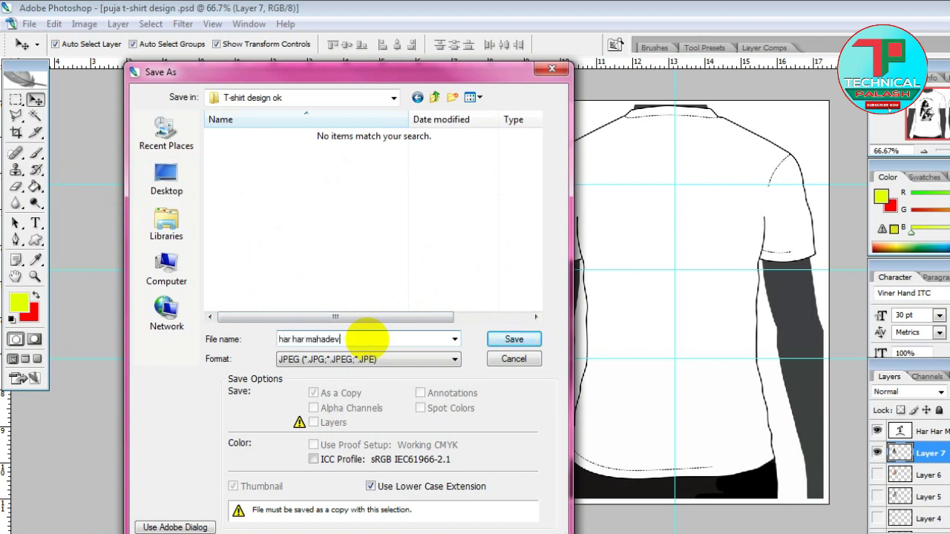
key(Return)
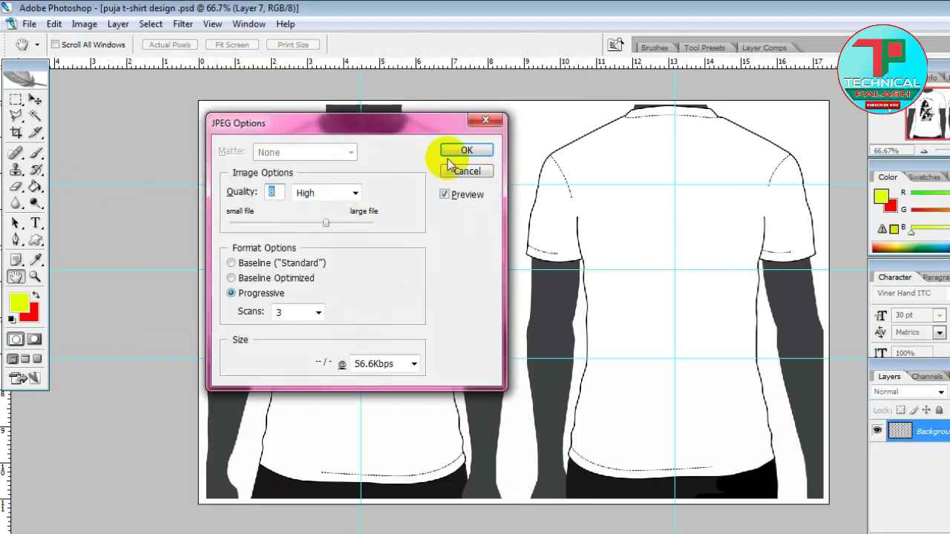
click(466, 151)
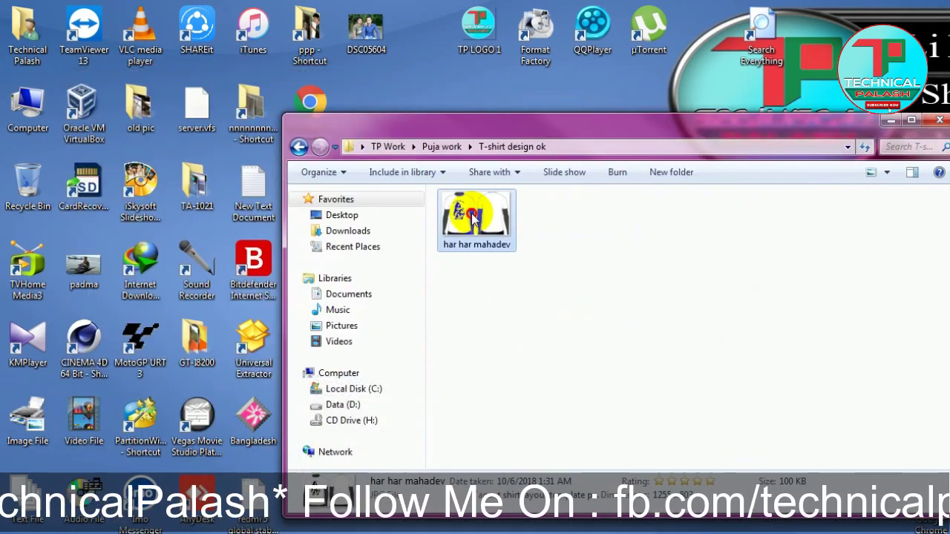
Preview the saved har har mahadev JPG in Windows Photo Viewer, zooming in and out.
double_click(473, 217)
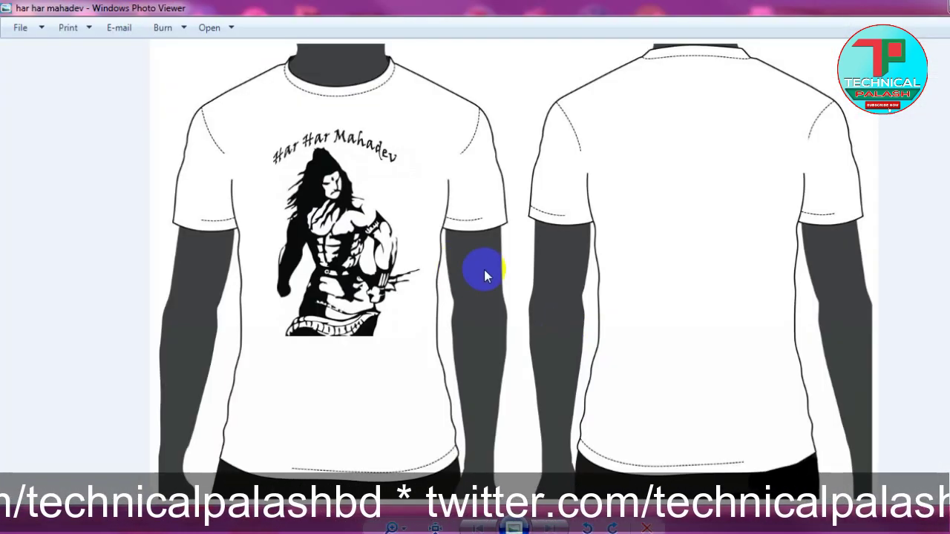
scroll(484, 270, up, 1)
scroll(484, 269, up, 1)
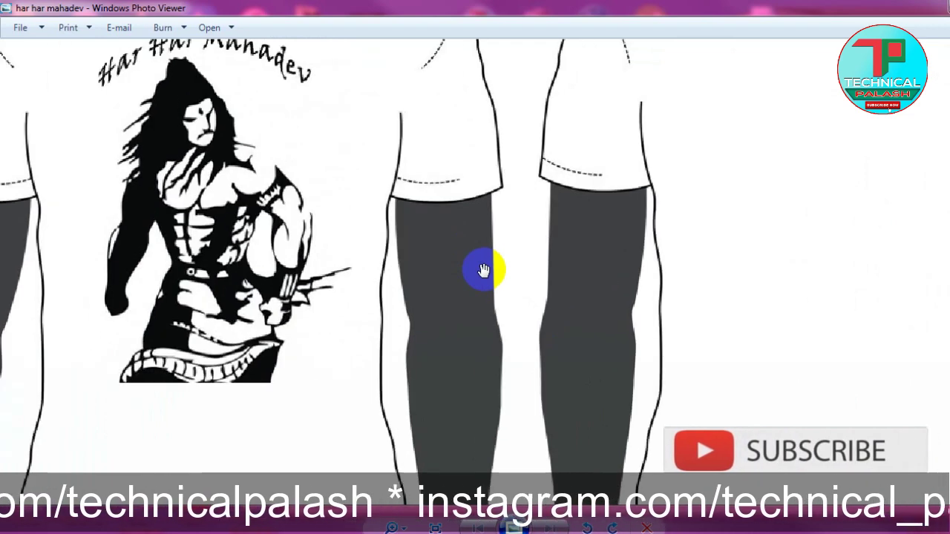
scroll(484, 270, down, 2)
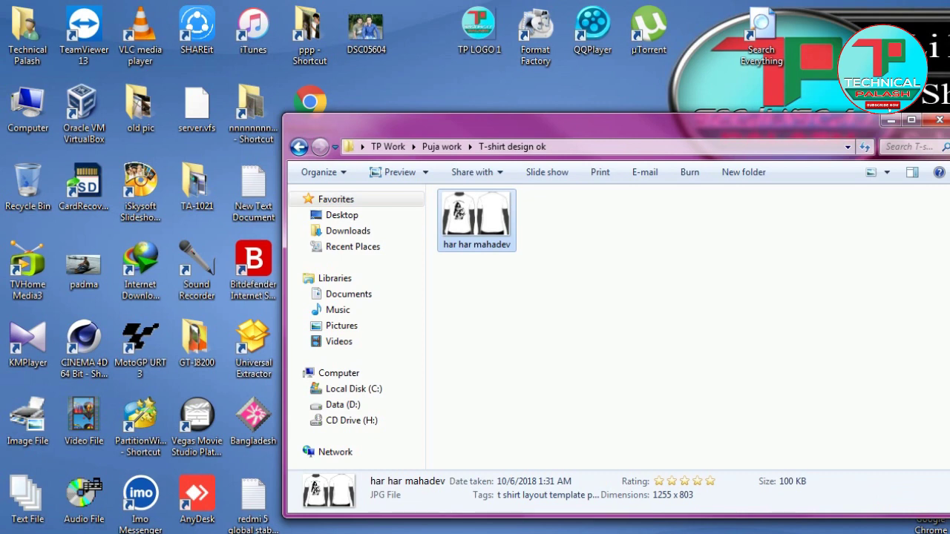
Drag the T-shirt design ok Explorer window off the right edge of the screen.
click(870, 531)
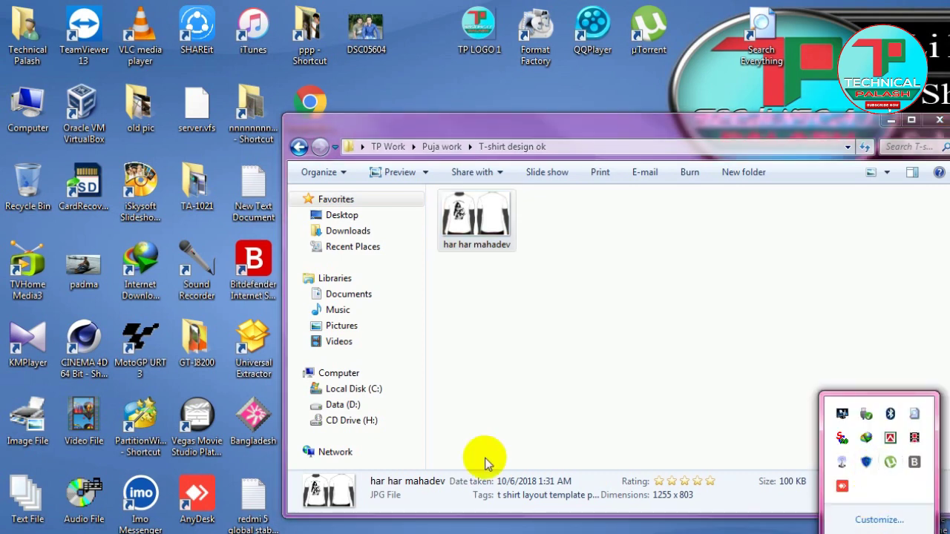
drag(526, 131, 949, 131)
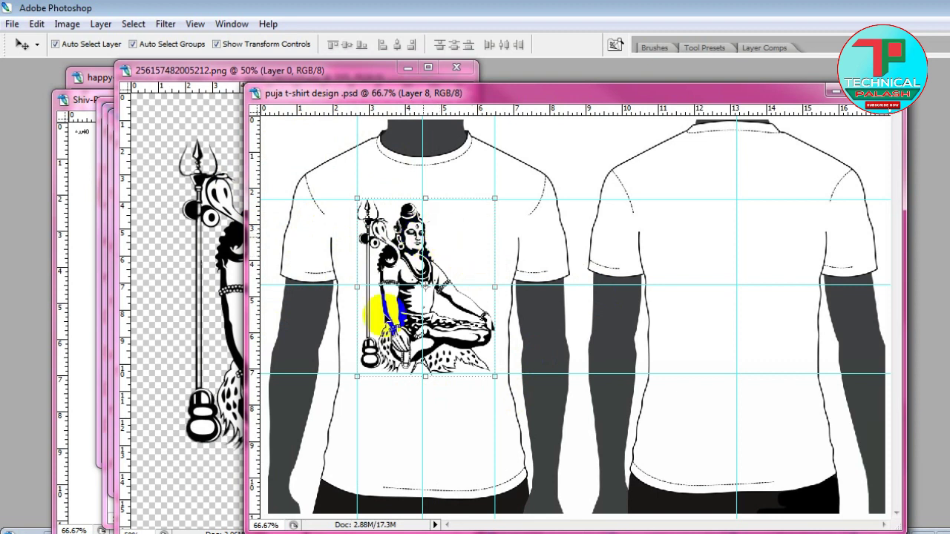
Place a vertical guide and nudge the seated Shiva artwork slightly left on the shirt front.
click(357, 289)
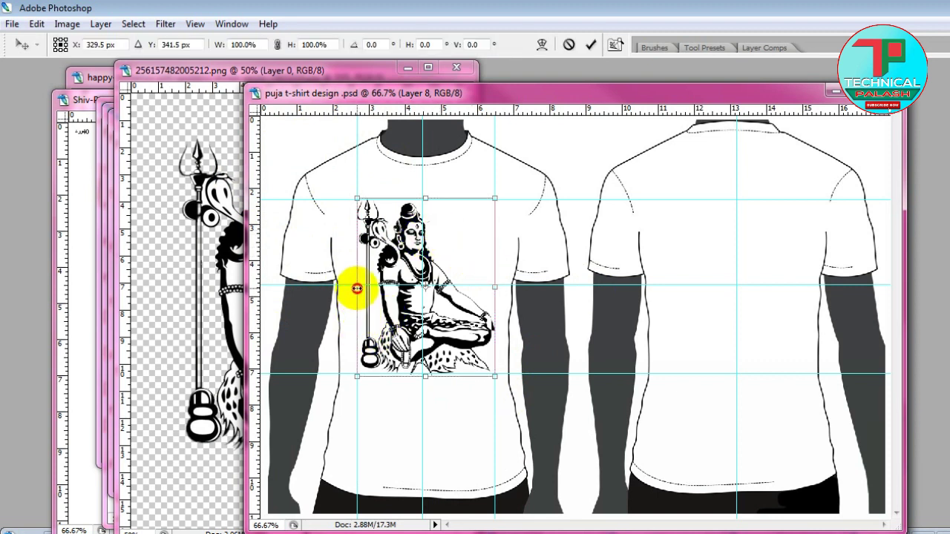
key(Return)
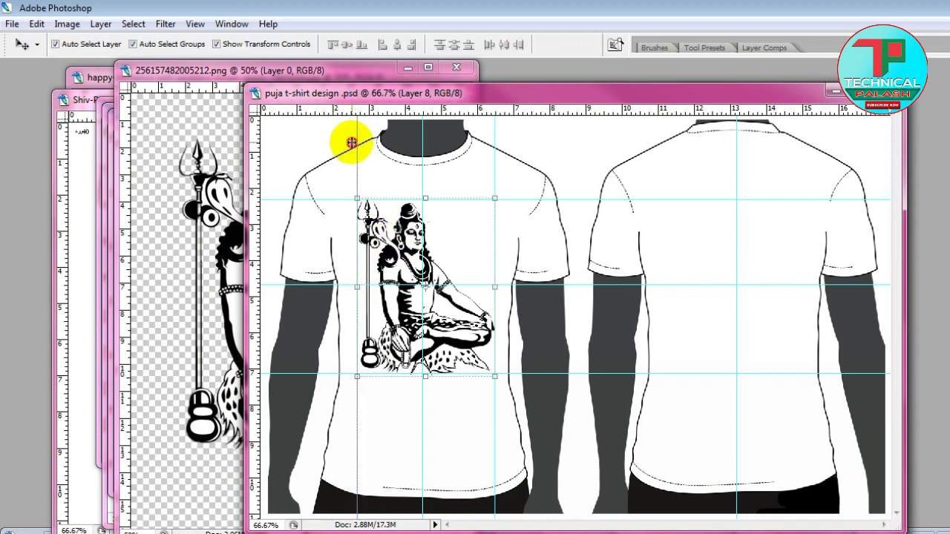
drag(350, 142, 352, 142)
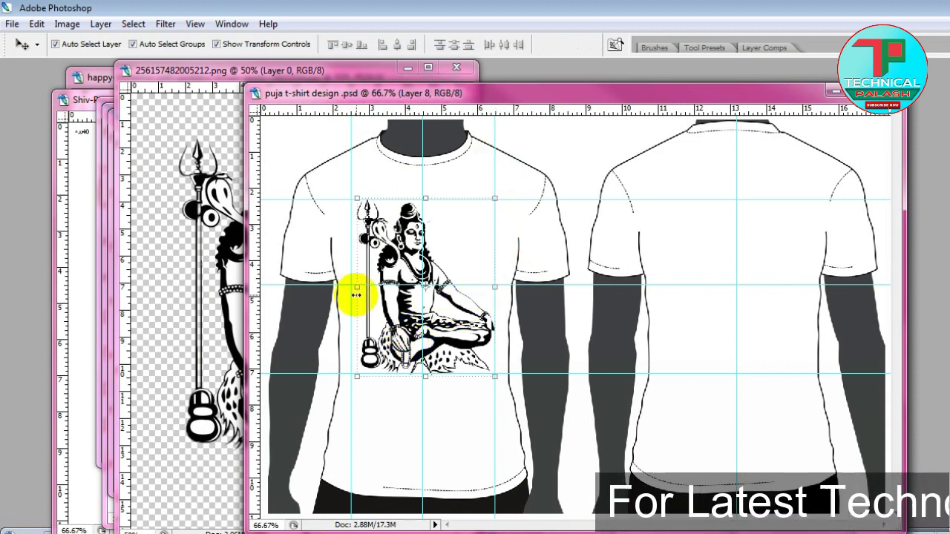
drag(361, 298, 358, 299)
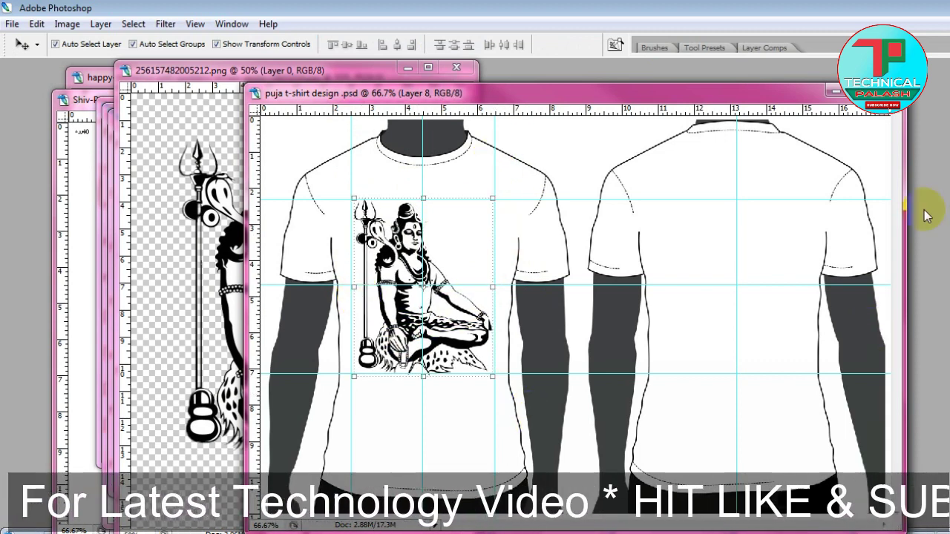
Hide the seated Shiva layer (Layer 8) and minimize the PNG source document.
key(Tab)
click(878, 430)
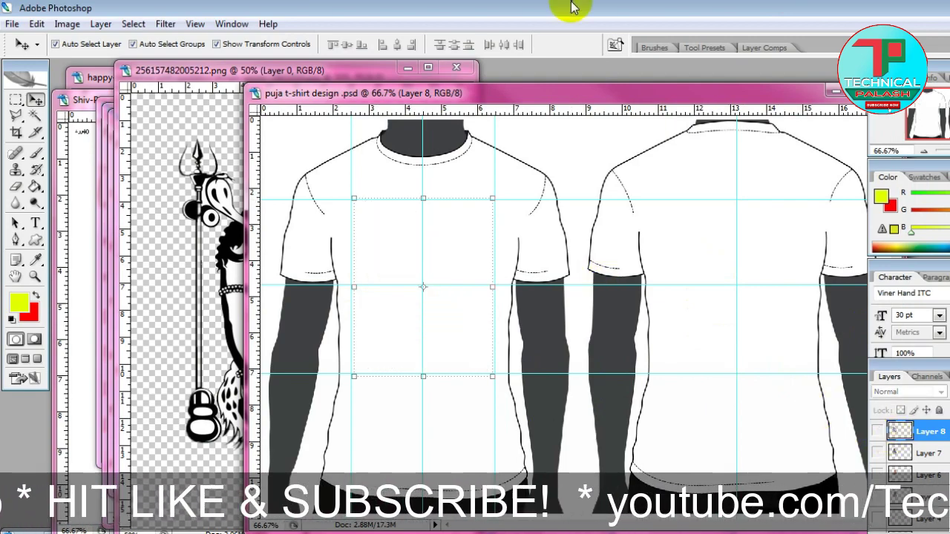
click(404, 71)
click(405, 71)
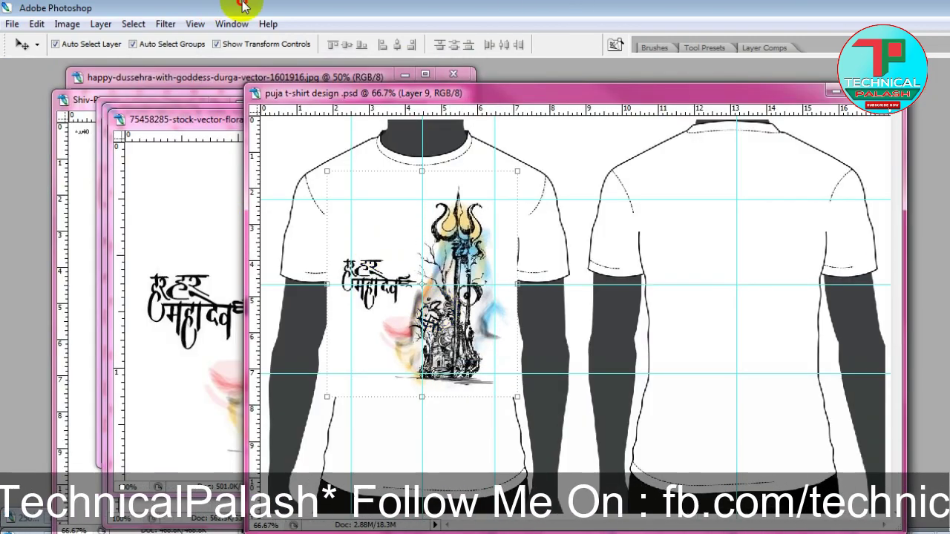
Erase the Har Har Mahadev lettering from the trident artwork.
key(Tab)
key(w)
click(397, 214)
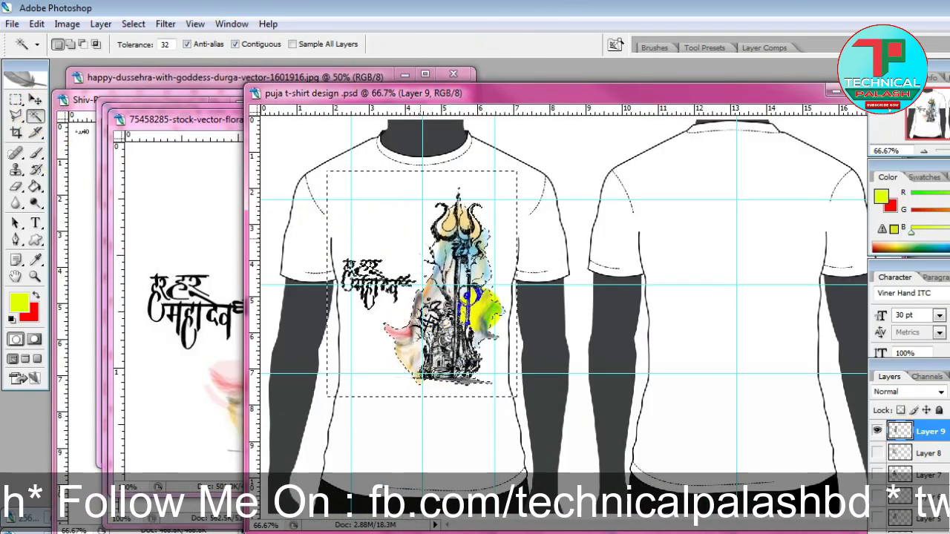
click(417, 235)
click(15, 186)
drag(345, 268, 408, 297)
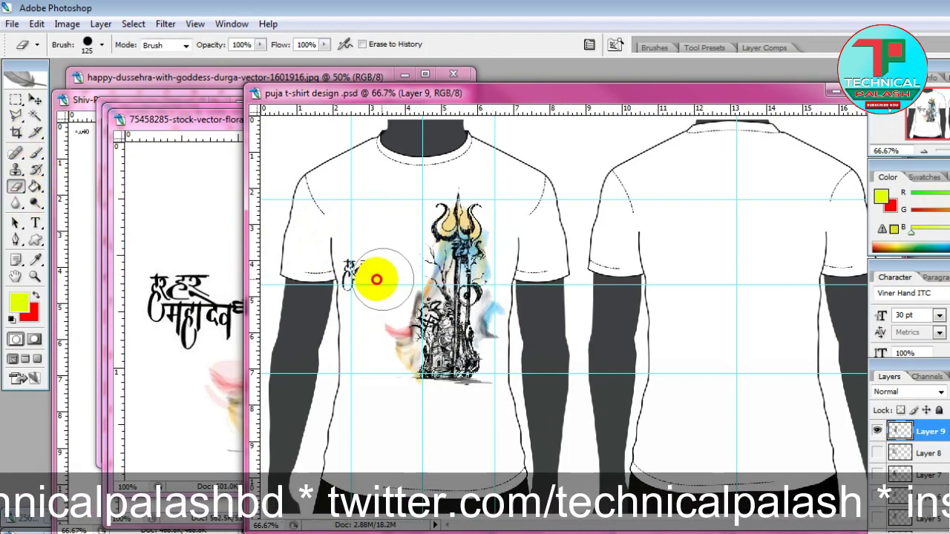
Scale the trident artwork down from its corner, then stretch it wider about its centre.
key(v)
key(ctrl+t)
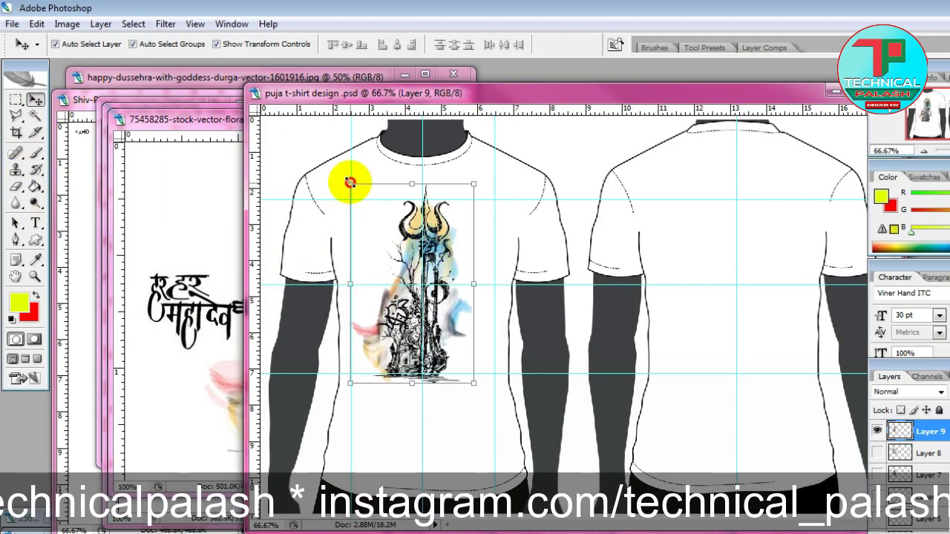
drag(350, 183, 360, 195)
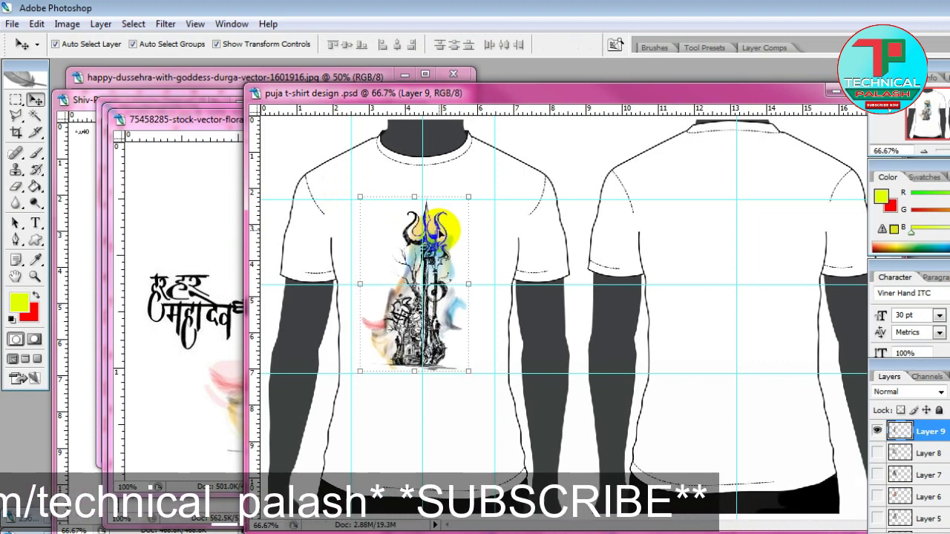
double_click(439, 229)
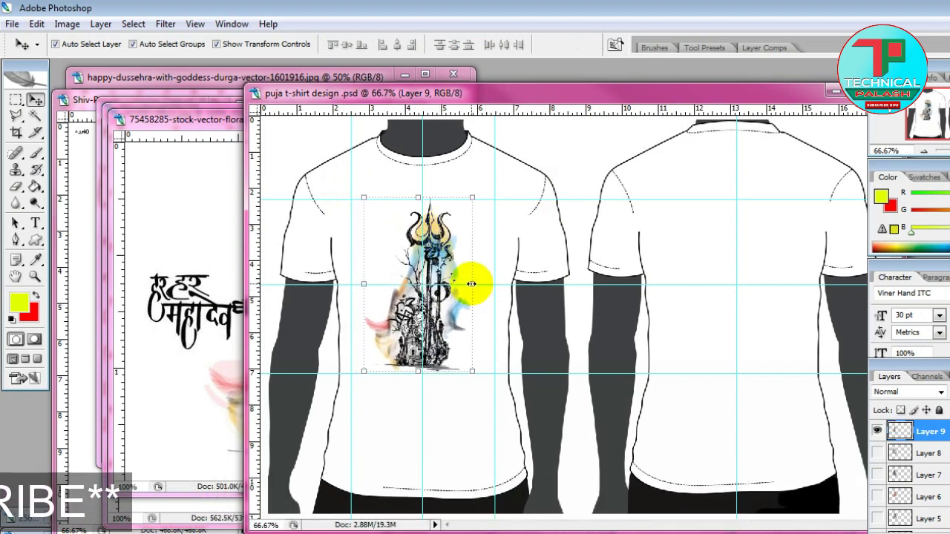
drag(471, 284, 479, 284)
key(Return)
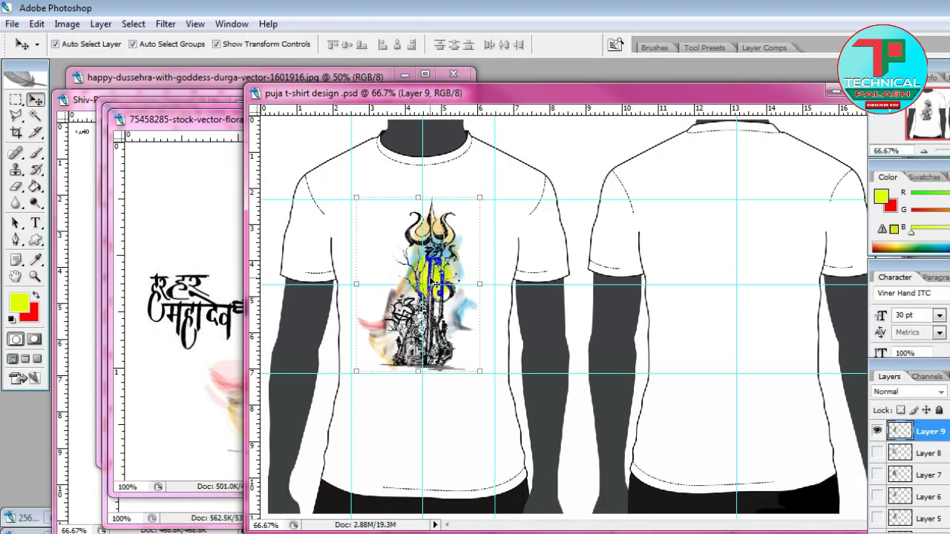
click(562, 297)
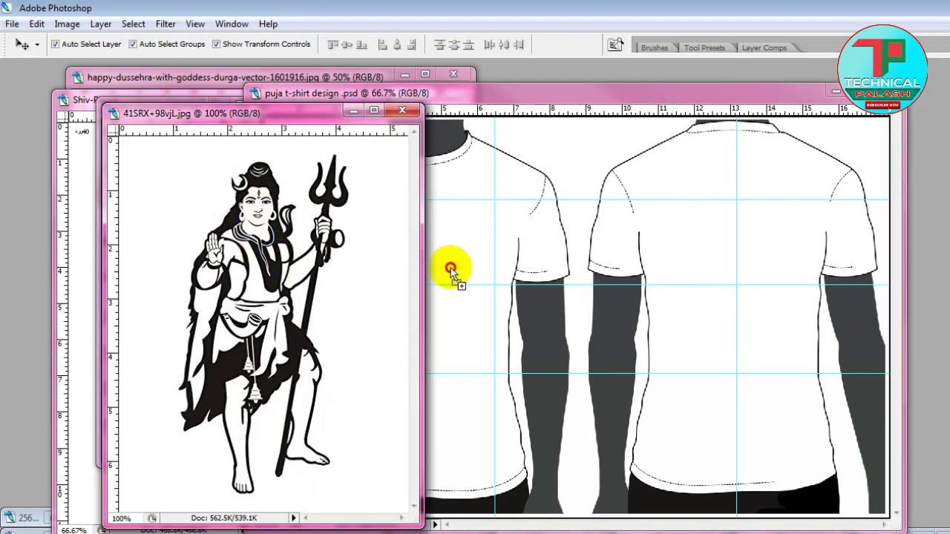
Drop the standing Shiva artwork onto the shirt front and shrink it to 77.7%.
drag(451, 269, 449, 202)
key(w)
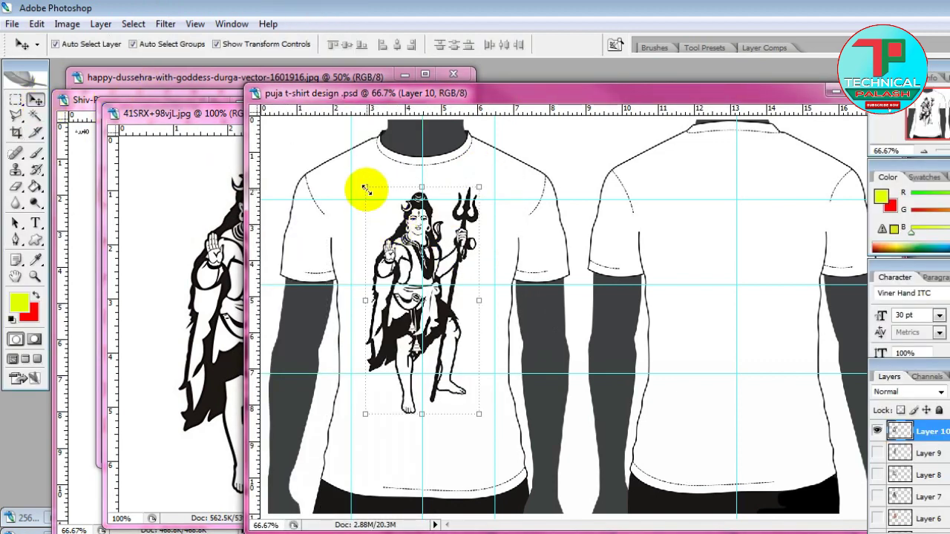
drag(365, 188, 377, 201)
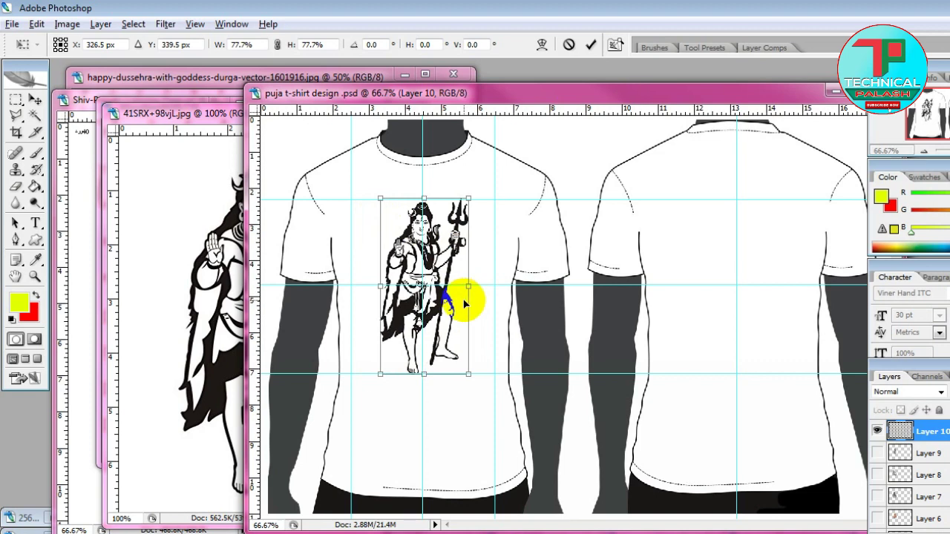
click(530, 328)
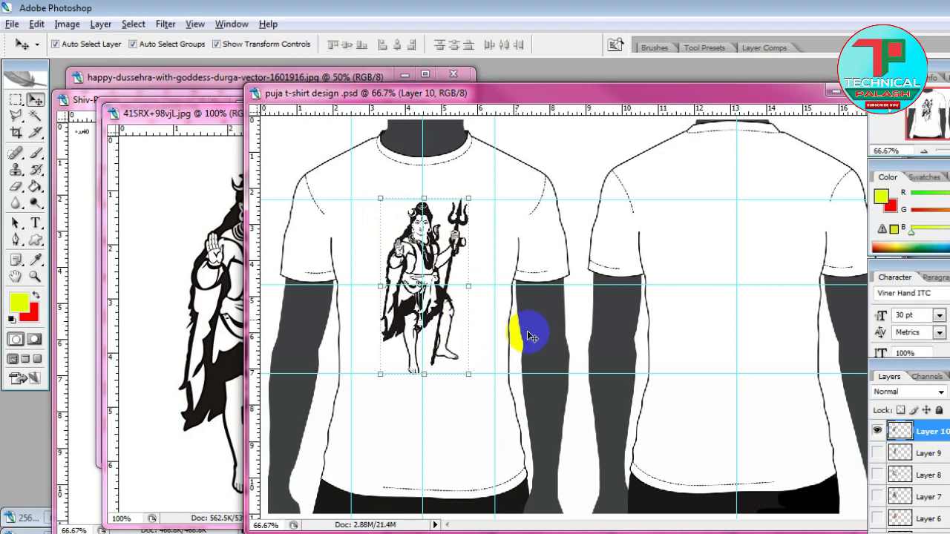
click(567, 246)
Check the standing Shiva layer's visibility and close its 41SRX source image.
click(878, 432)
click(879, 432)
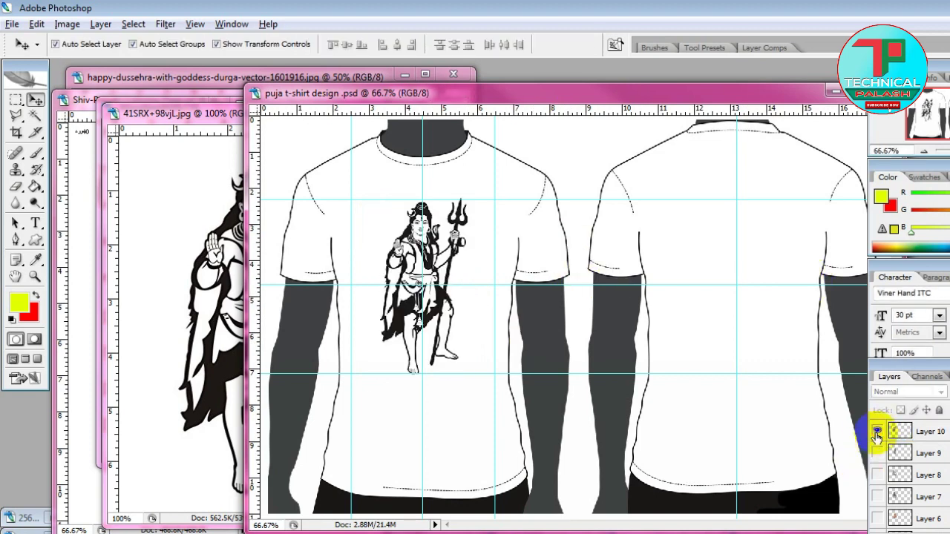
click(237, 130)
click(401, 111)
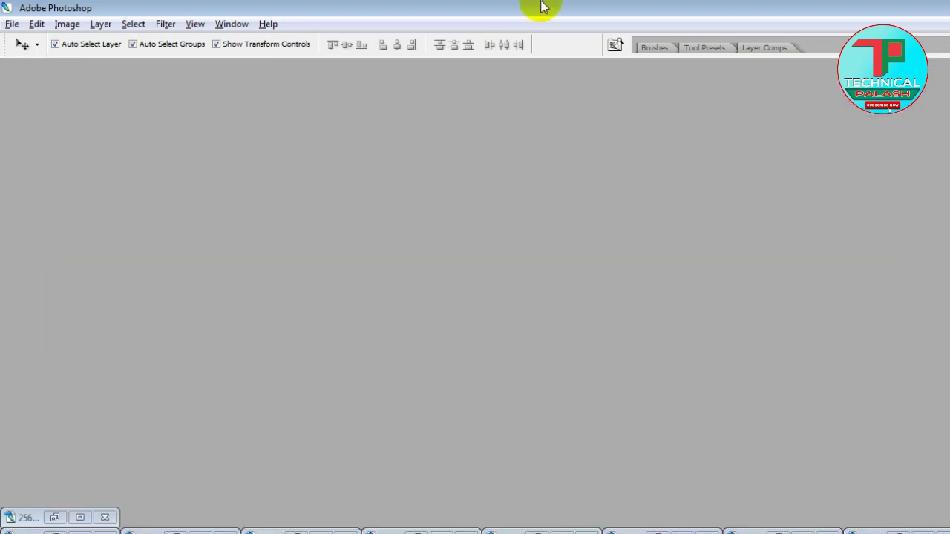
Shrink the red-tasselled trident onto the shirt front with Free Transform.
key(f)
key(ctrl+t)
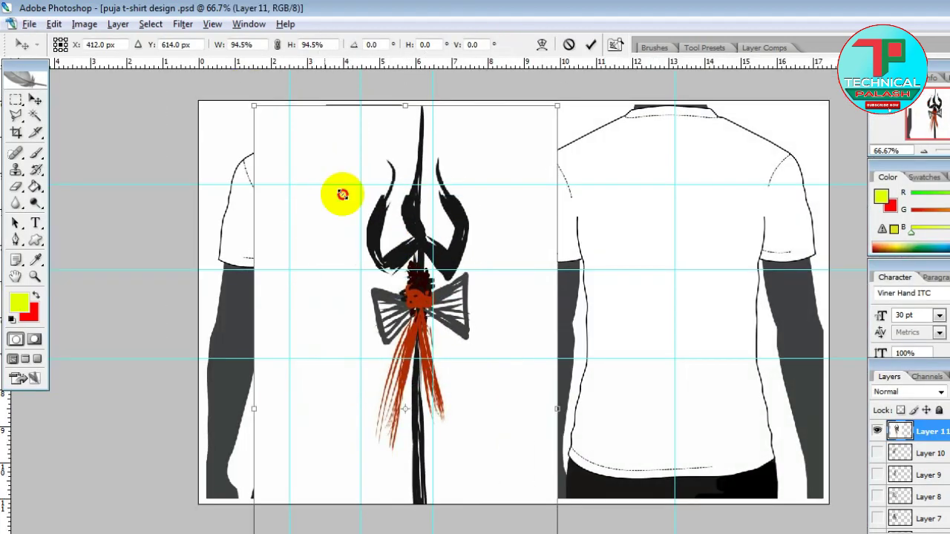
mouse_move(339, 195)
mouse_down()
mouse_move(389, 297)
mouse_move(367, 249)
mouse_up()
key(Return)
Tilt the trident clockwise, shrink it down onto the chest and nudge it slightly right.
click(35, 115)
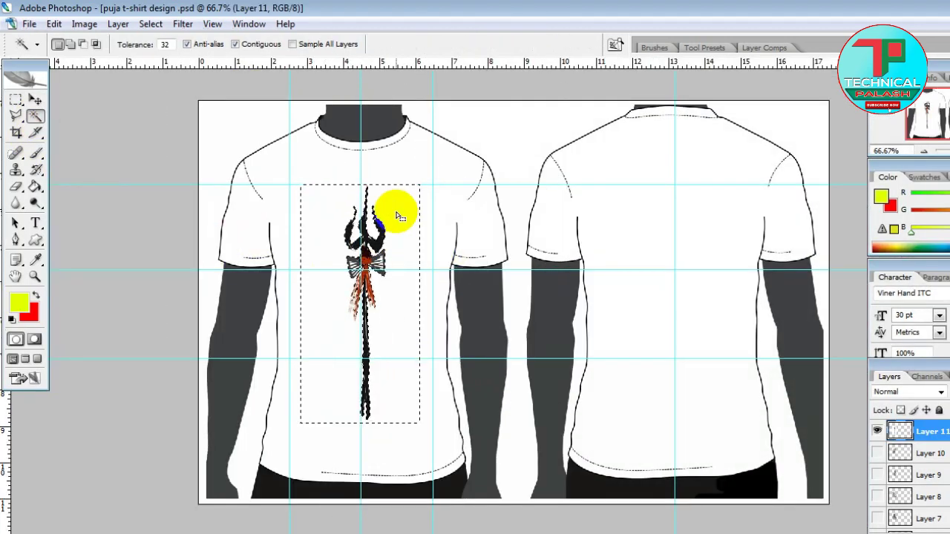
click(16, 132)
click(35, 99)
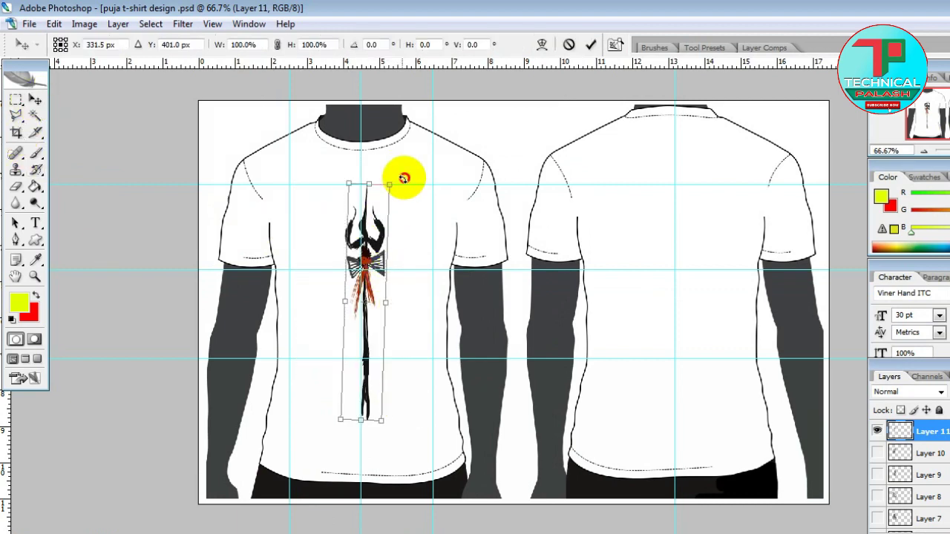
drag(403, 173, 439, 201)
key(Return)
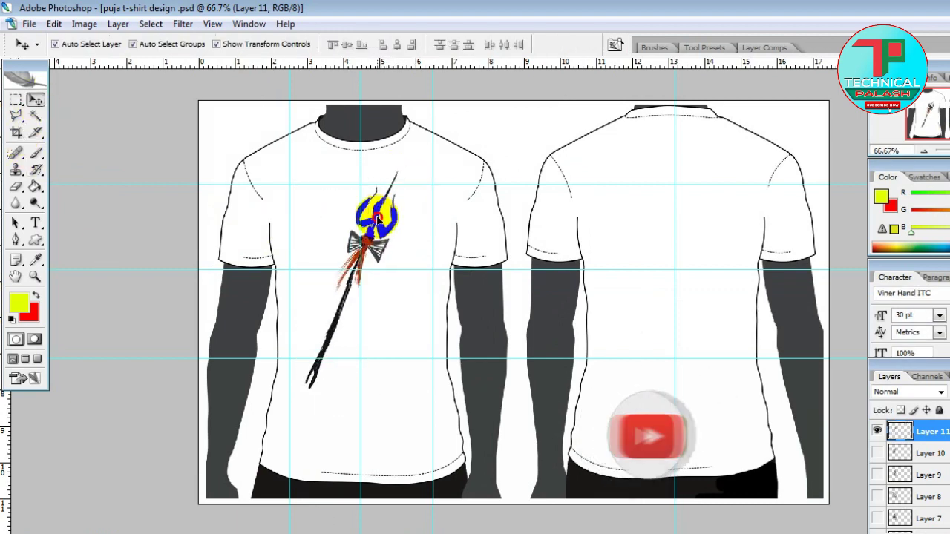
drag(403, 170, 381, 226)
key(Return)
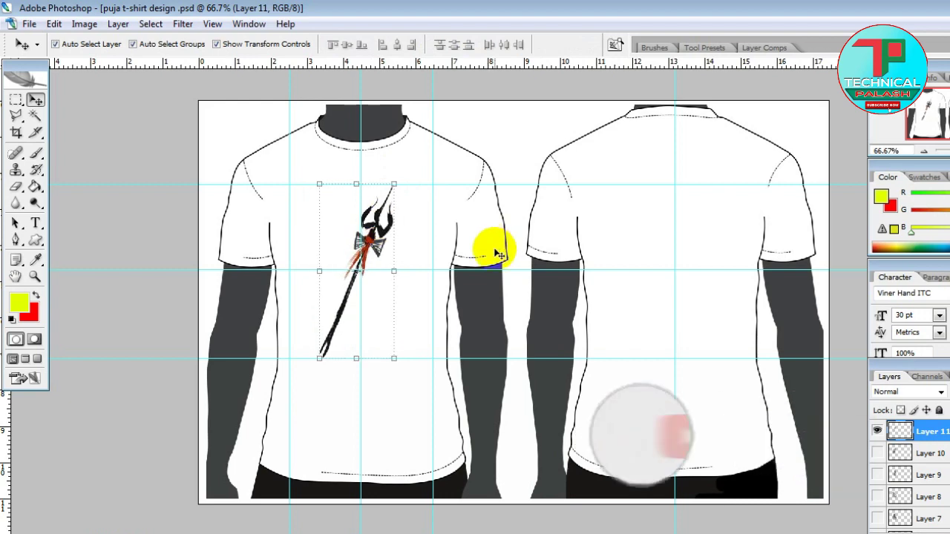
drag(495, 250, 499, 255)
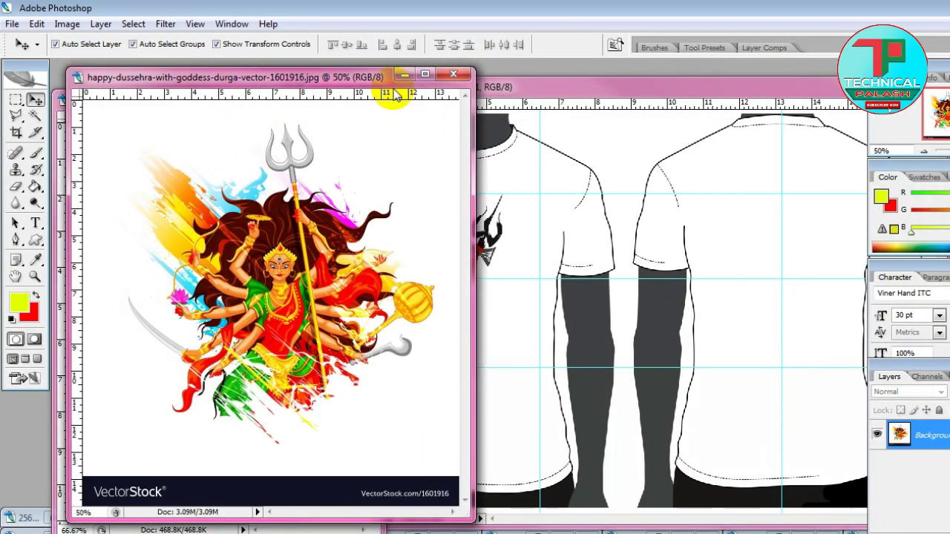
Open the Durga vector image from the Puja work folder, check its colour mode, and close it.
click(208, 128)
key(ctrl+o)
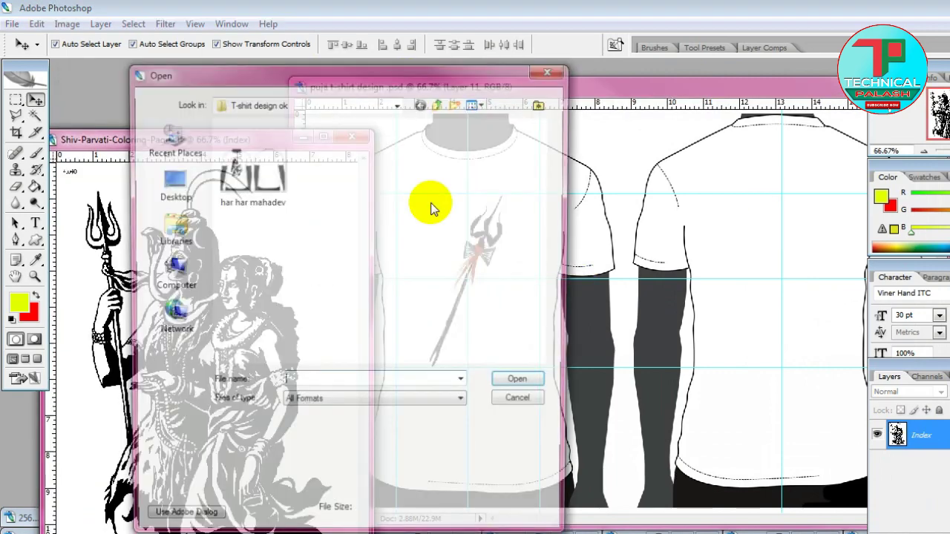
mouse_move(550, 176)
mouse_down()
mouse_move(564, 241)
mouse_move(549, 322)
mouse_move(580, 327)
mouse_move(587, 250)
mouse_move(576, 208)
mouse_move(598, 206)
mouse_move(592, 141)
mouse_up()
click(307, 274)
click(540, 384)
click(508, 219)
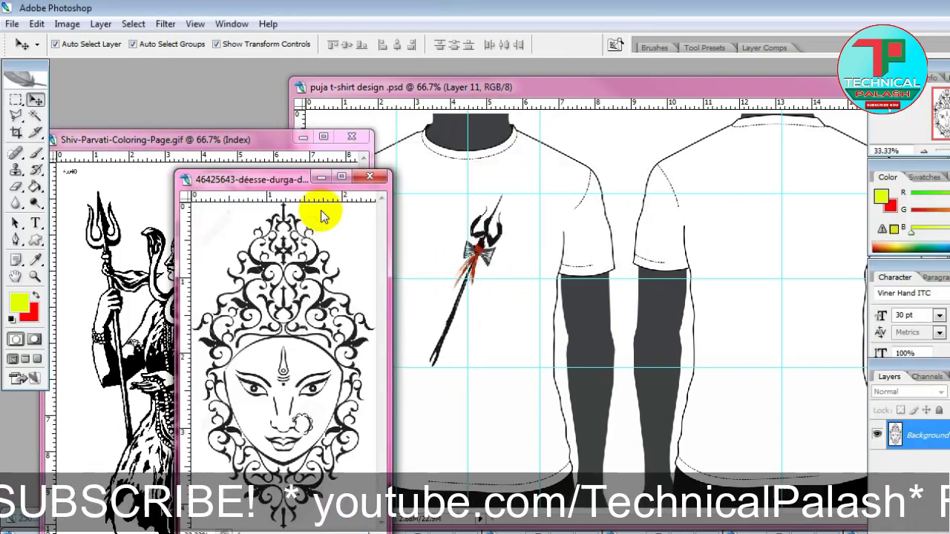
click(67, 23)
click(275, 275)
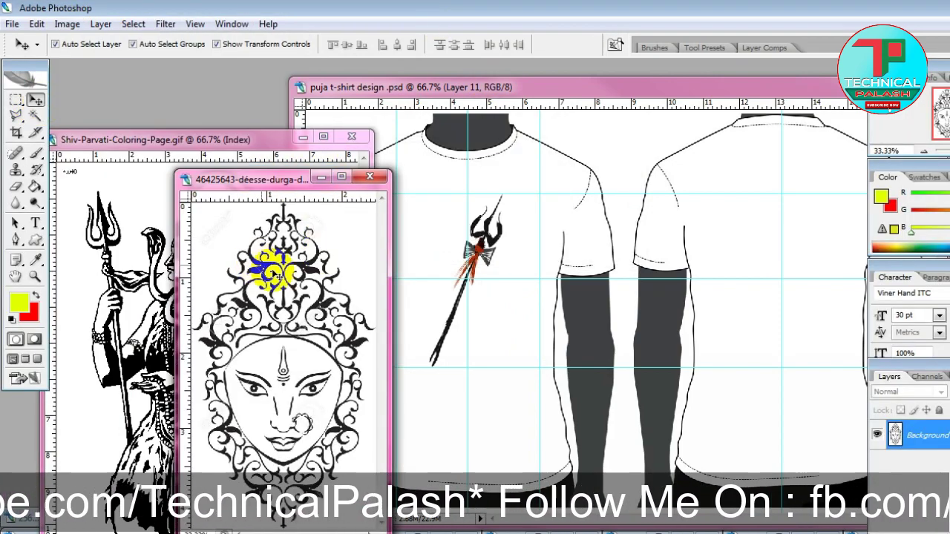
click(370, 177)
Select and open the Durga face images from the Puja work folder.
key(ctrl+o)
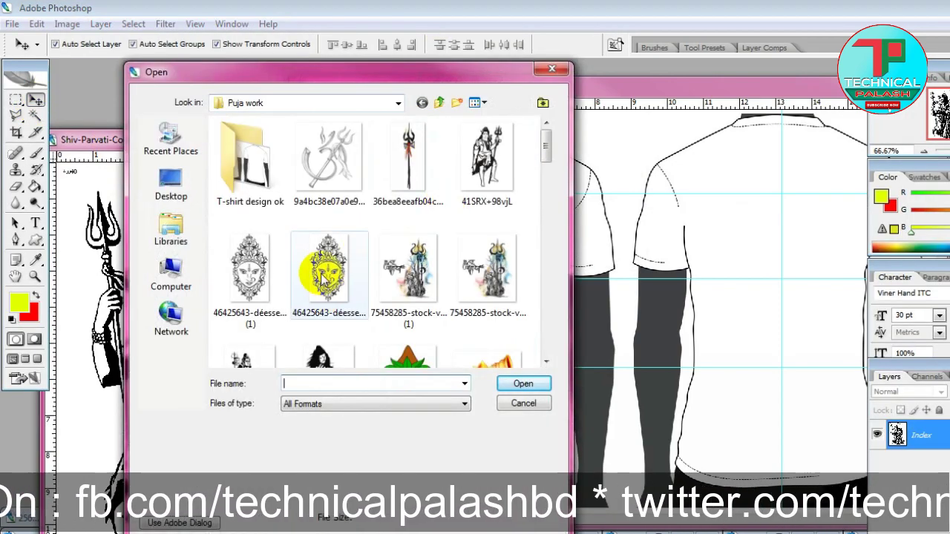
right_click(311, 245)
key(Escape)
scroll(311, 256, down, 5)
scroll(311, 256, down, 3)
click(483, 252)
scroll(482, 252, down, 5)
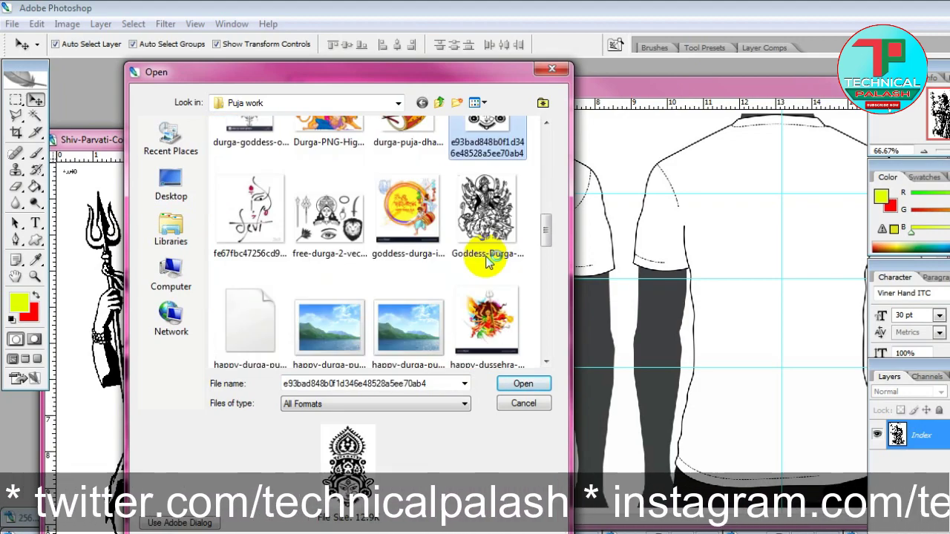
mouse_move(547, 228)
mouse_down()
mouse_move(562, 311)
mouse_move(572, 201)
mouse_move(530, 214)
mouse_move(549, 160)
mouse_move(562, 282)
mouse_up()
click(529, 384)
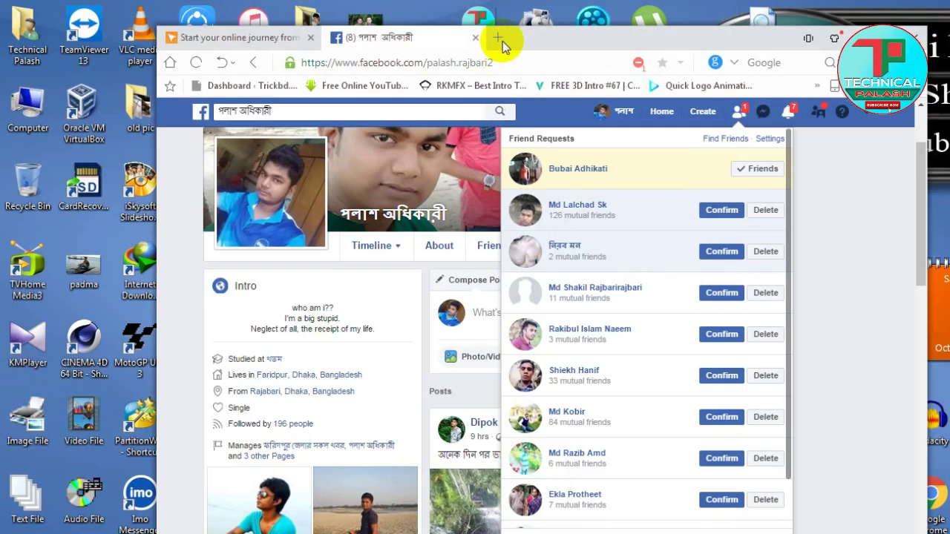
Search Google for 'durga png' in a new tab and browse the image results.
click(501, 39)
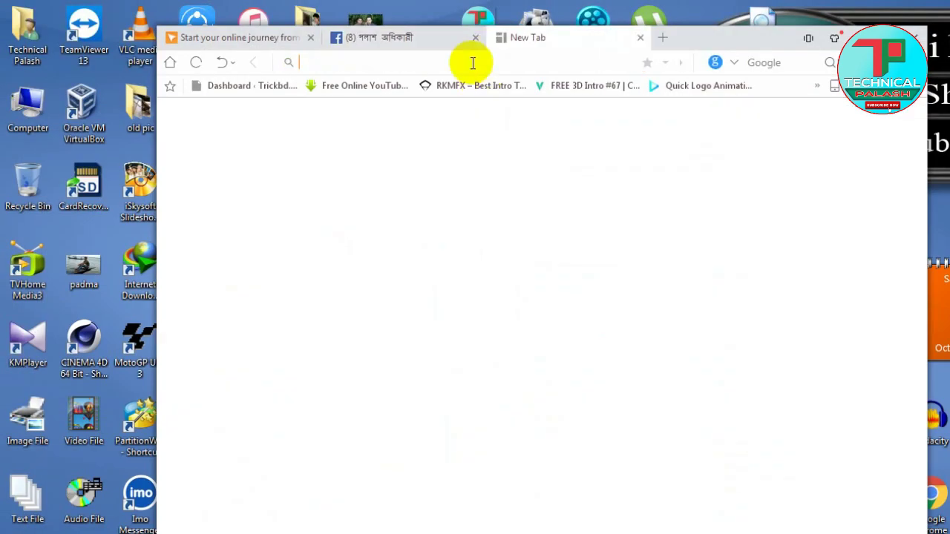
click(518, 181)
text(durga png)
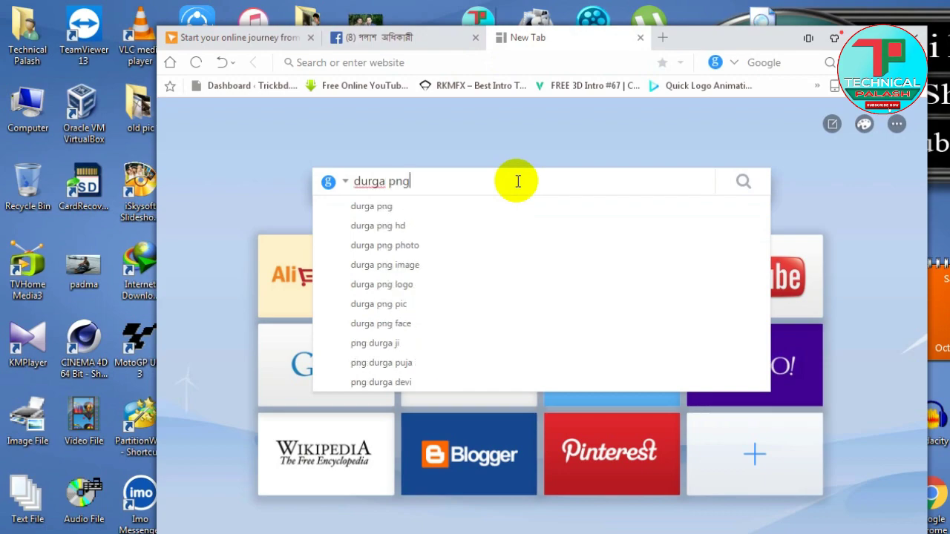
key(Return)
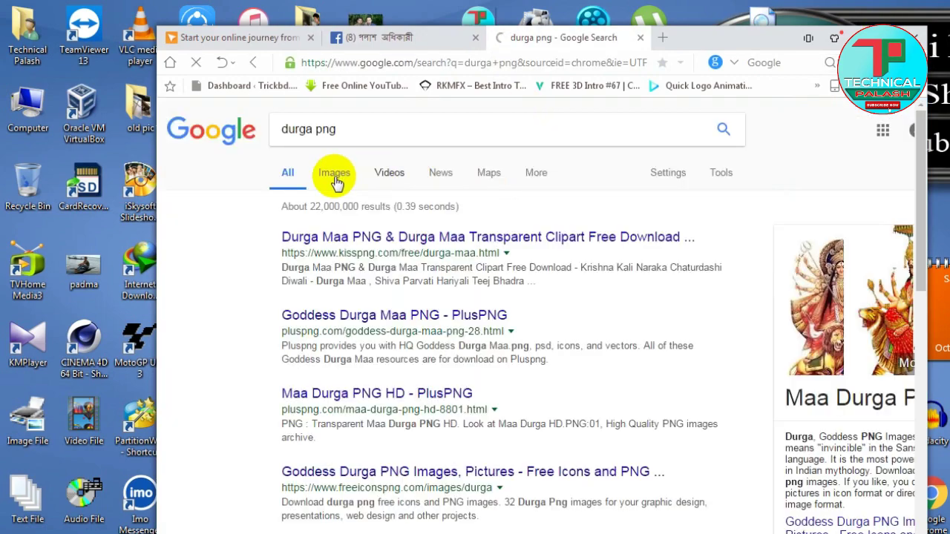
click(334, 177)
scroll(743, 319, down, 3)
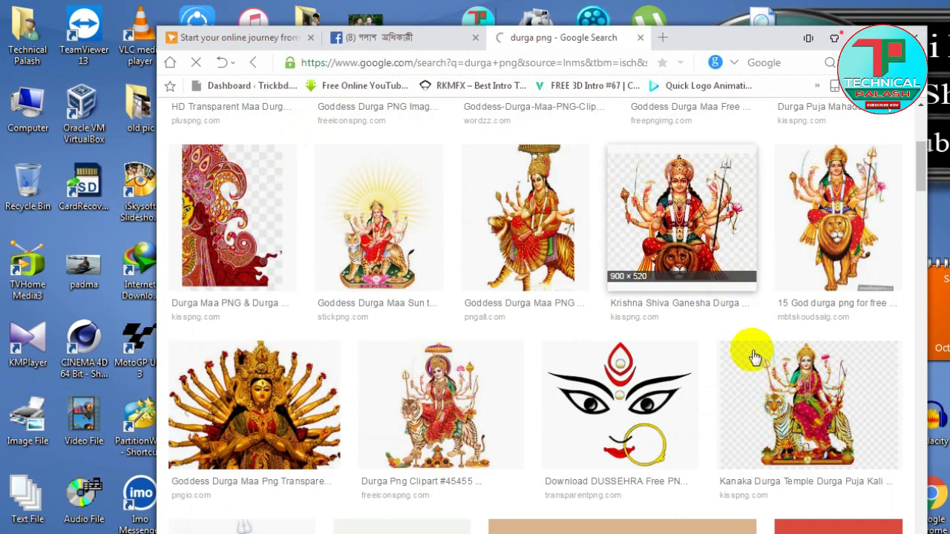
scroll(705, 368, down, 2)
scroll(519, 371, up, 5)
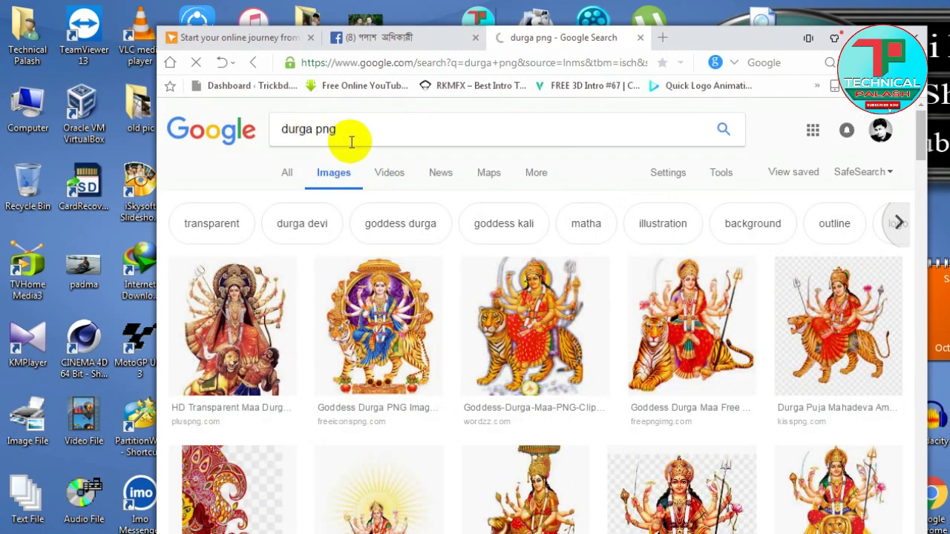
Refine to 'durga eye png', preview the Maa Durga Eyes image and cancel saving it.
text(eye)
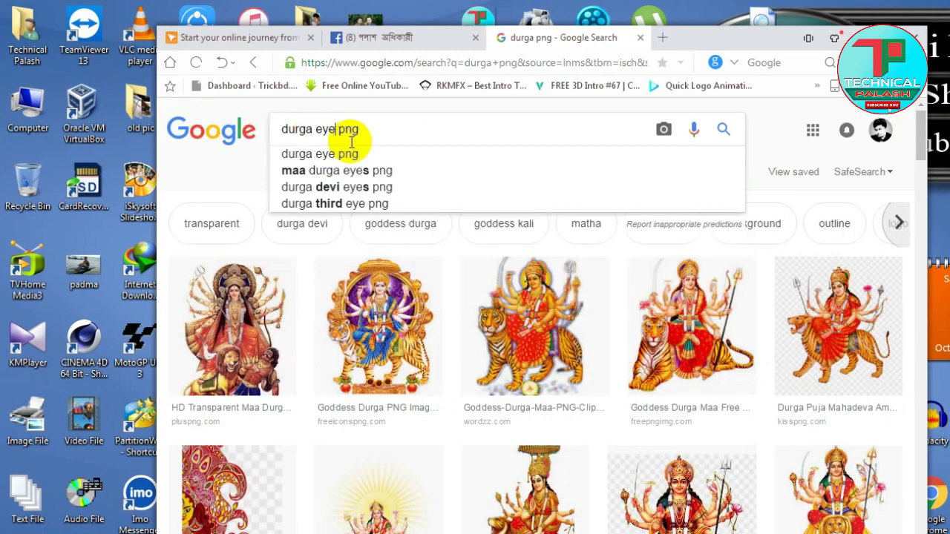
key(Return)
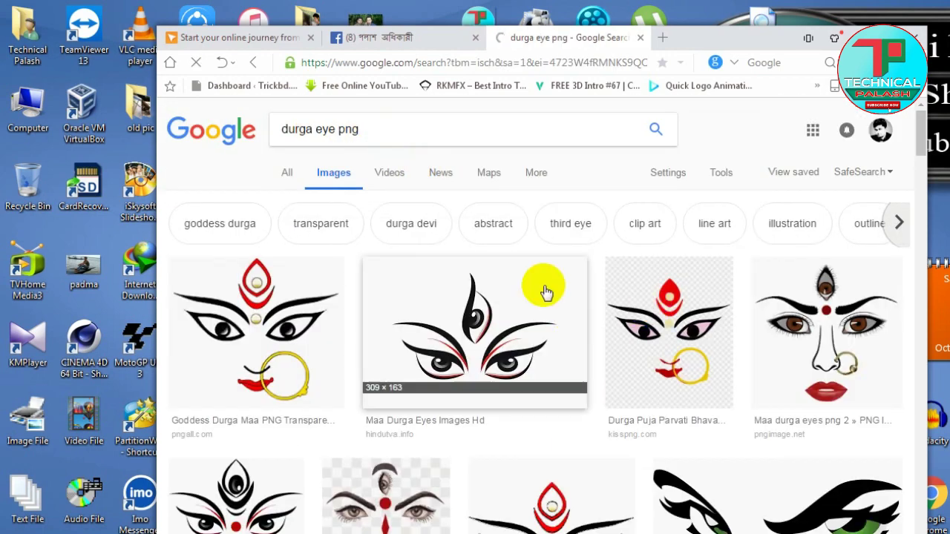
scroll(546, 292, down, 2)
scroll(546, 292, down, 2)
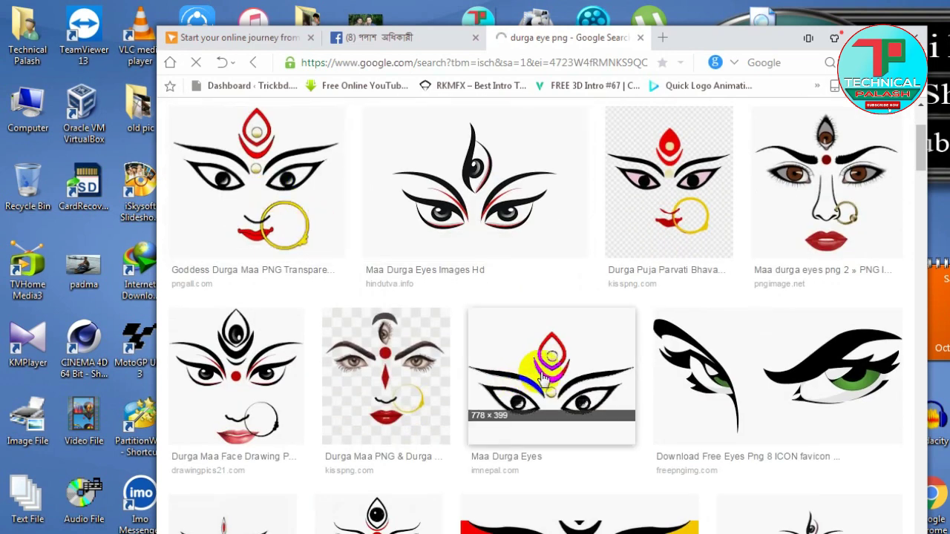
click(520, 375)
right_click(404, 382)
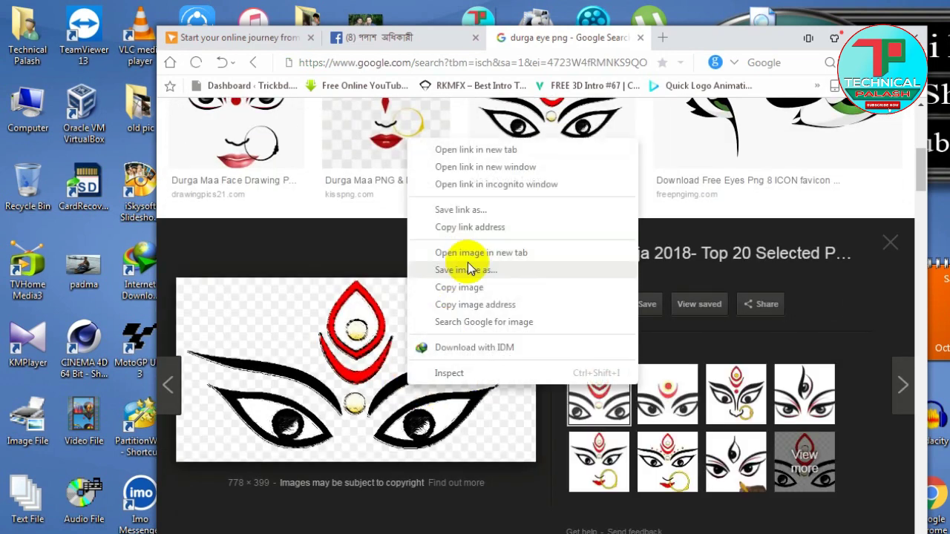
click(452, 270)
click(657, 315)
click(594, 375)
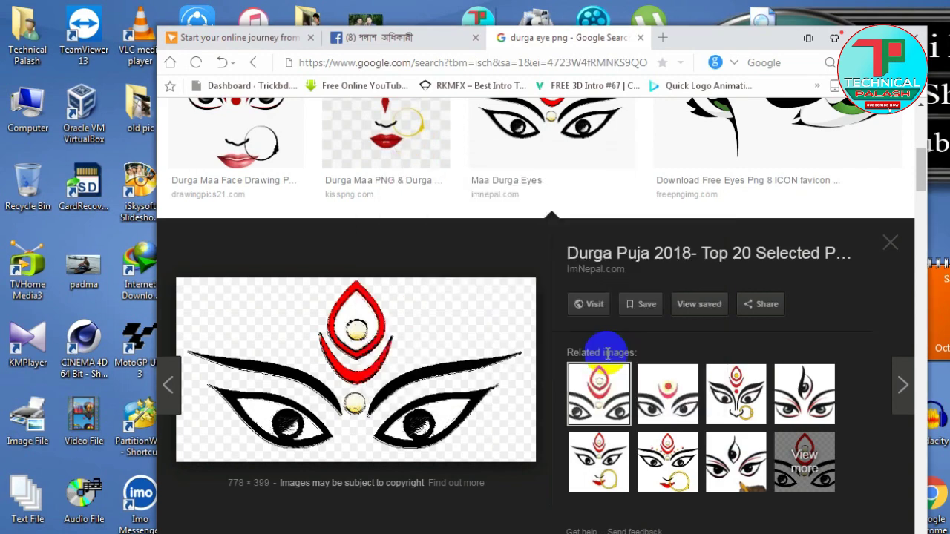
Preview the Durga Puja Cards, Maa Durga Eyes Images Hd and a related eye image.
click(672, 462)
right_click(377, 372)
key(Escape)
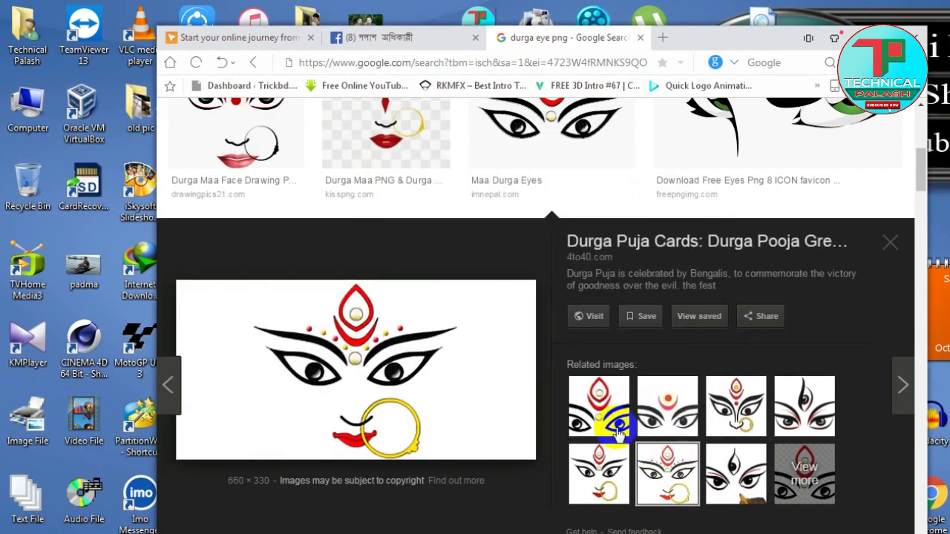
scroll(557, 301, up, 2)
scroll(557, 301, up, 2)
click(424, 212)
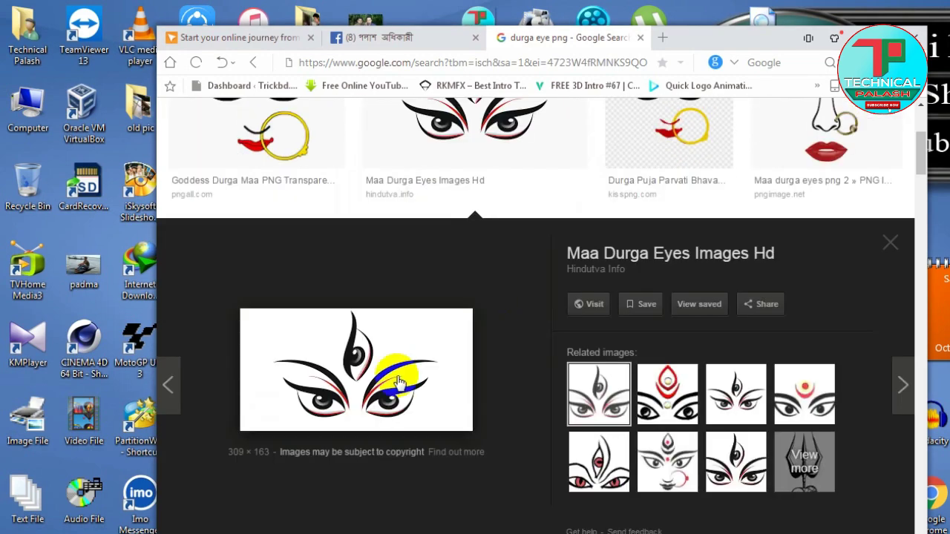
click(734, 477)
key(alt+Left)
scroll(412, 364, down, 2)
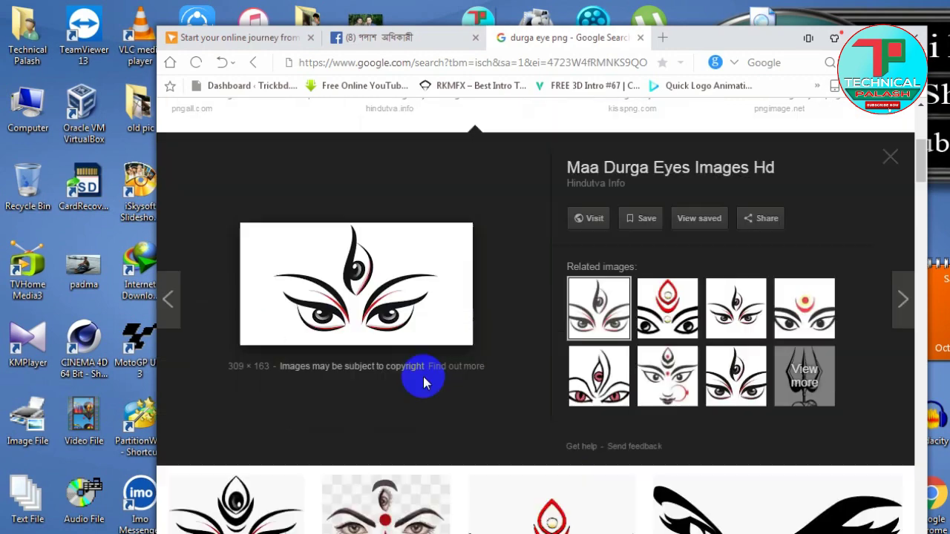
scroll(483, 282, down, 5)
scroll(740, 381, down, 2)
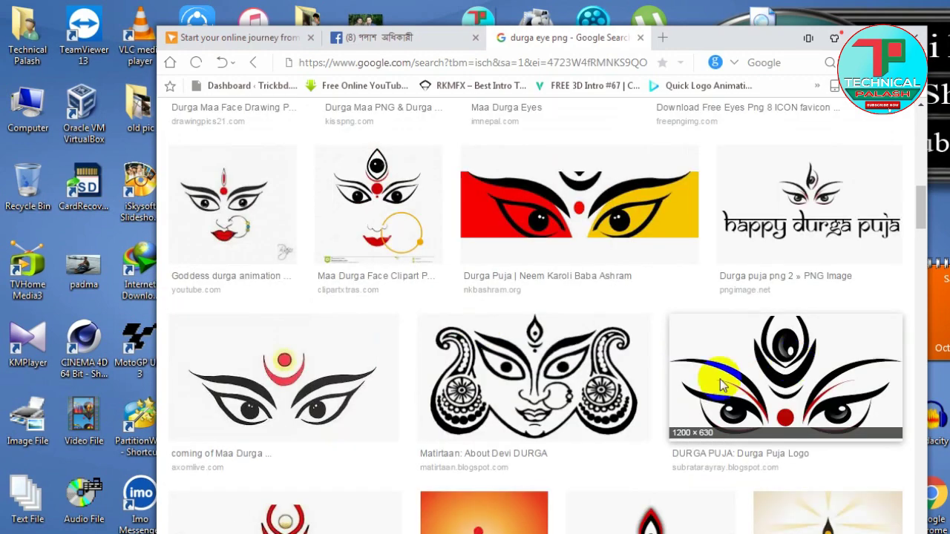
Preview the Durga Puja Logo, Abstract Durga and full-size Symbols Ripping Maa Durga Eyes images.
click(721, 384)
click(805, 393)
click(735, 393)
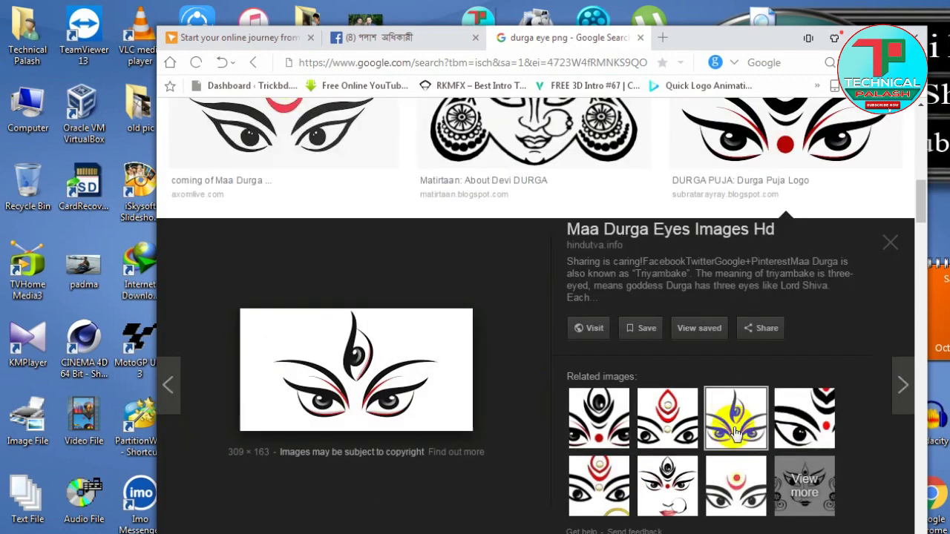
scroll(509, 354, down, 2)
scroll(509, 354, down, 2)
click(536, 344)
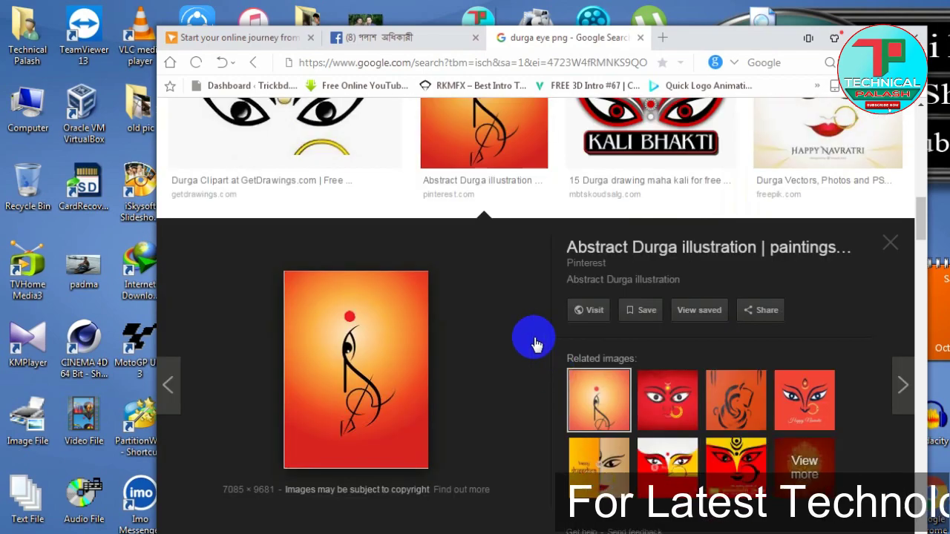
scroll(531, 338, down, 2)
scroll(532, 338, down, 3)
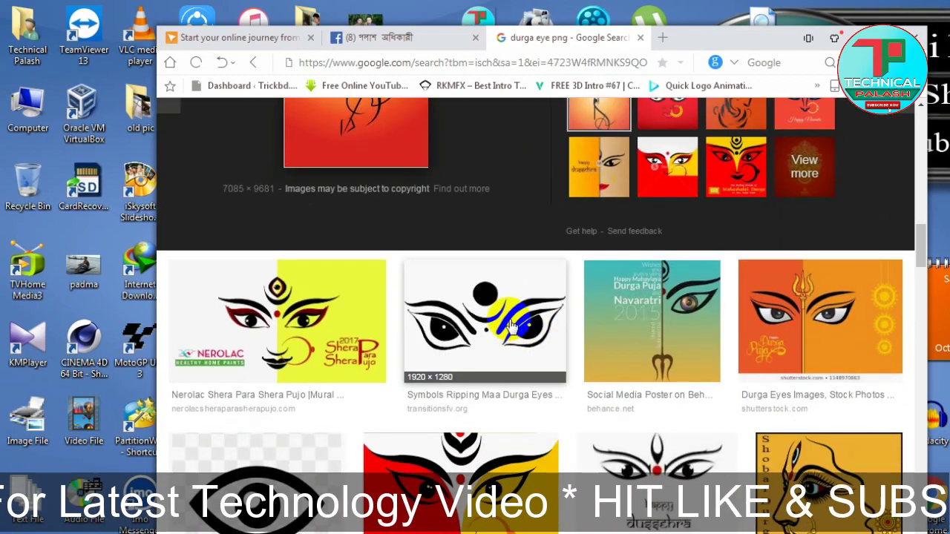
click(505, 391)
click(365, 322)
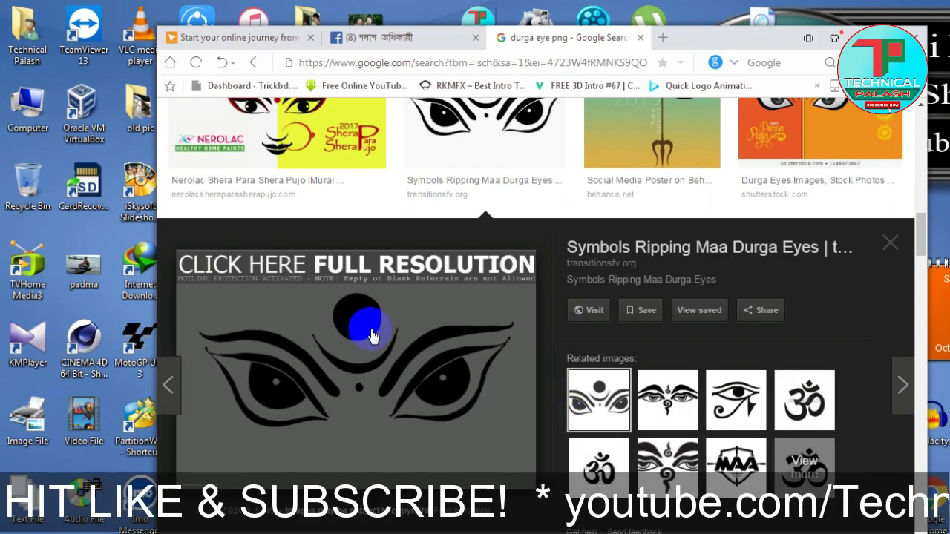
Preview the Eye of Horus related image and scroll further through the results.
click(737, 413)
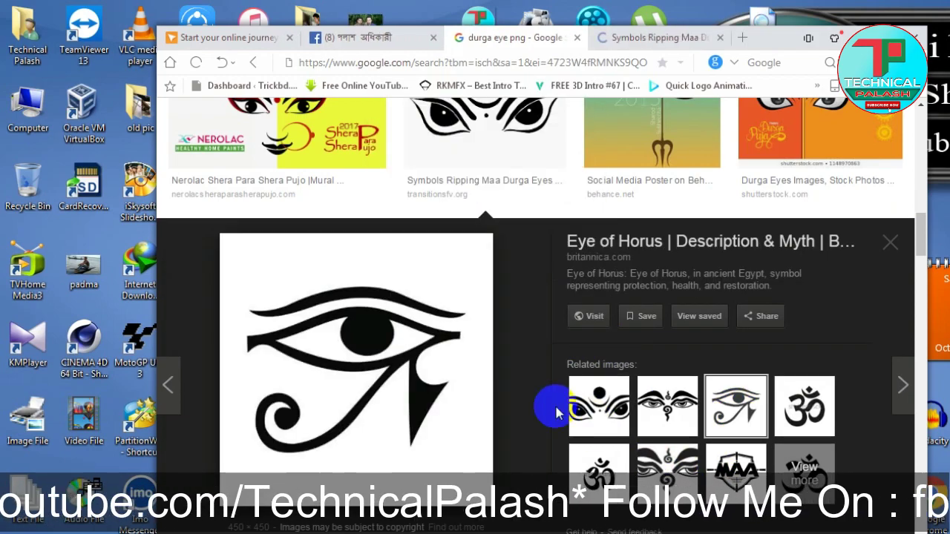
scroll(556, 403, down, 1)
scroll(568, 372, down, 1)
scroll(569, 371, down, 3)
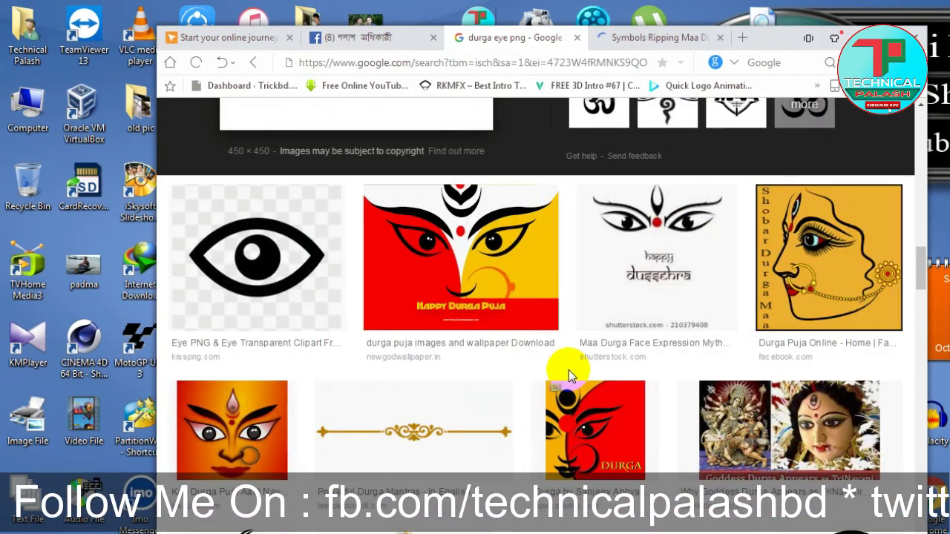
scroll(568, 371, down, 1)
scroll(576, 380, down, 1)
scroll(575, 380, down, 1)
scroll(575, 379, down, 3)
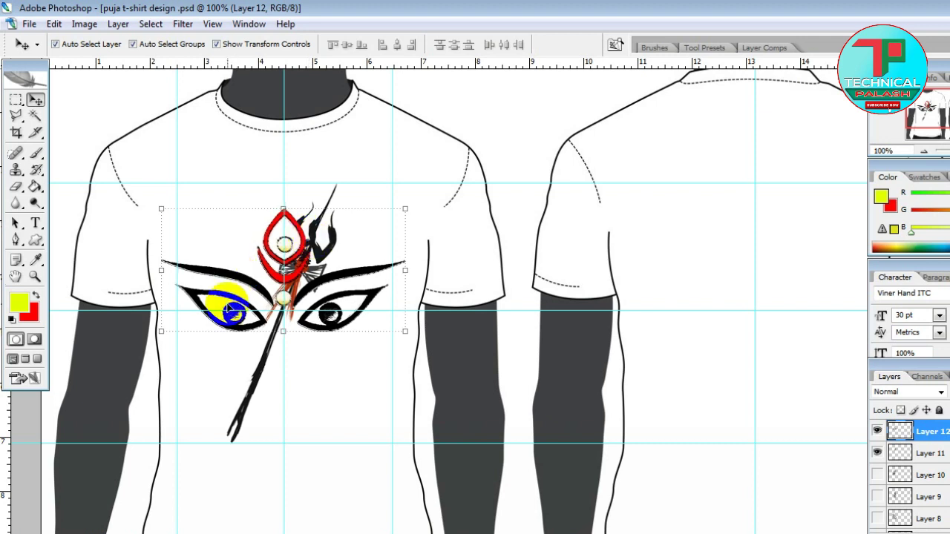
Move the trident up beside the tilak, rotate it to point up-right, and enlarge it.
drag(236, 281, 323, 258)
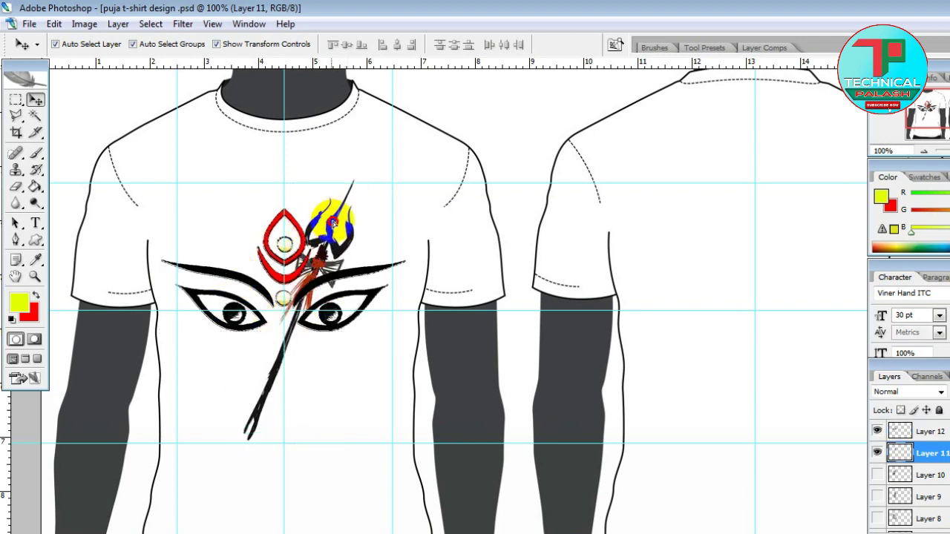
key(ctrl+t)
drag(392, 140, 403, 163)
key(Return)
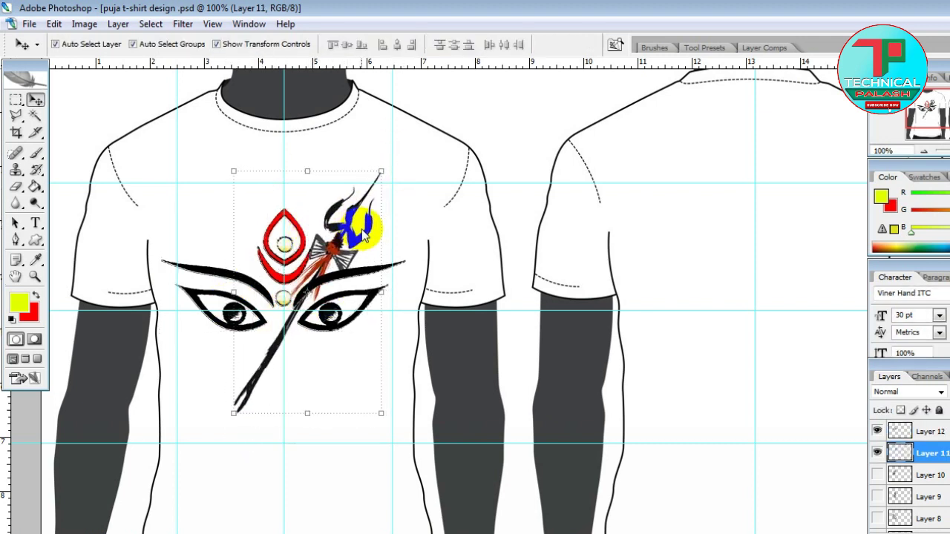
drag(233, 413, 207, 441)
drag(389, 164, 383, 170)
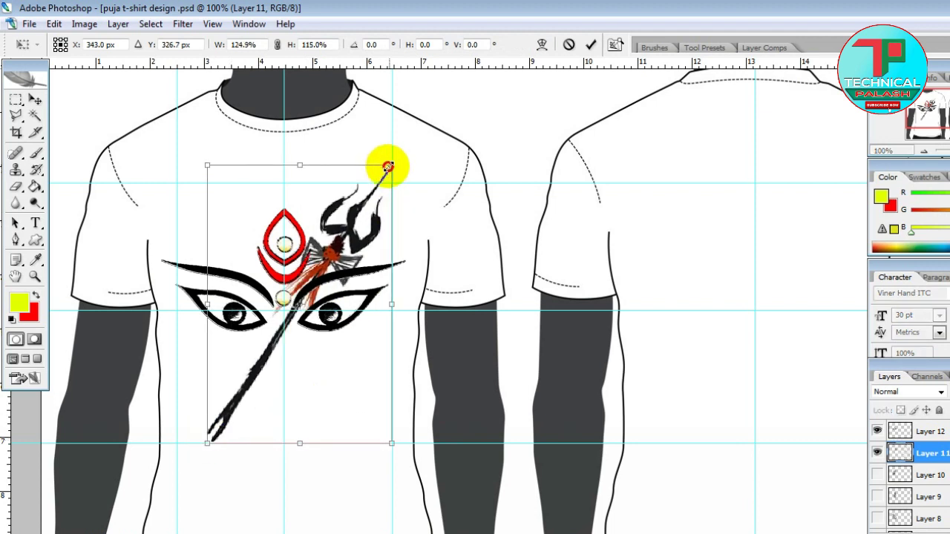
key(Return)
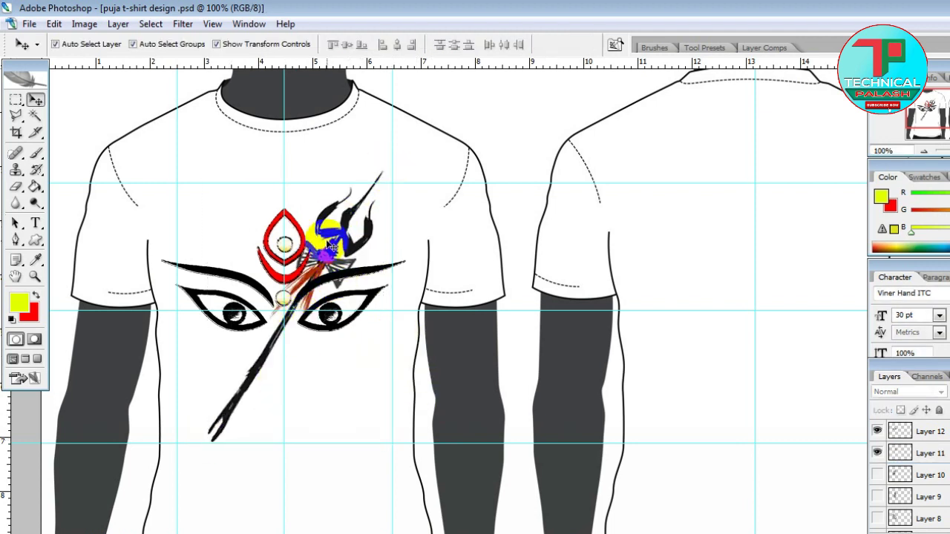
Bring the trident layer above the eyes, nudge it up-right, and rotate it slightly clockwise.
key(w)
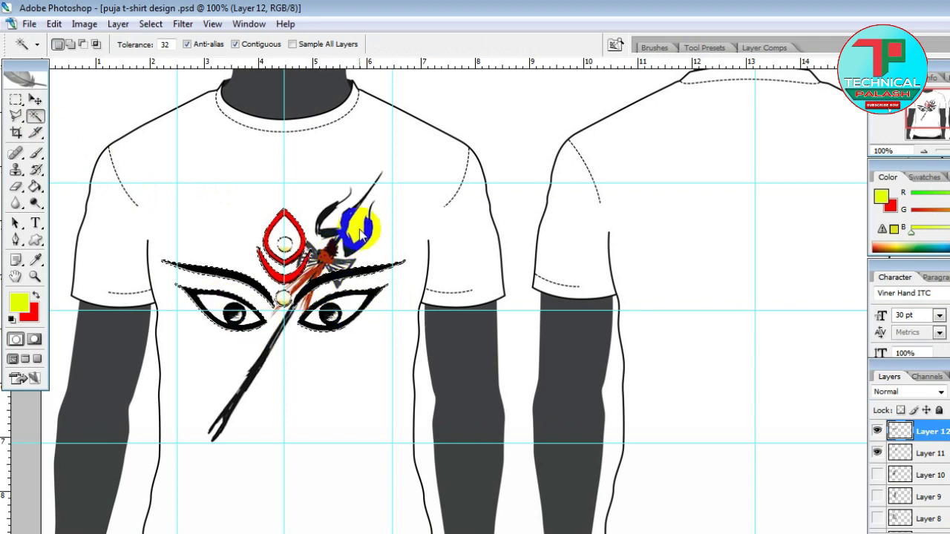
click(35, 99)
click(356, 208)
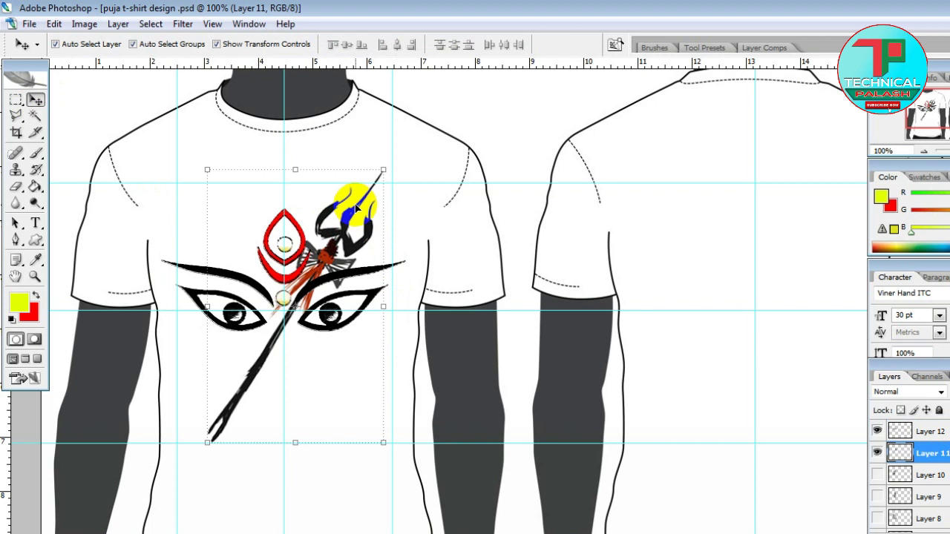
key(ctrl+bracketright)
key(shift+Up)
key(shift+Right)
key(Up)
key(Up)
key(Up)
key(Right)
key(Right)
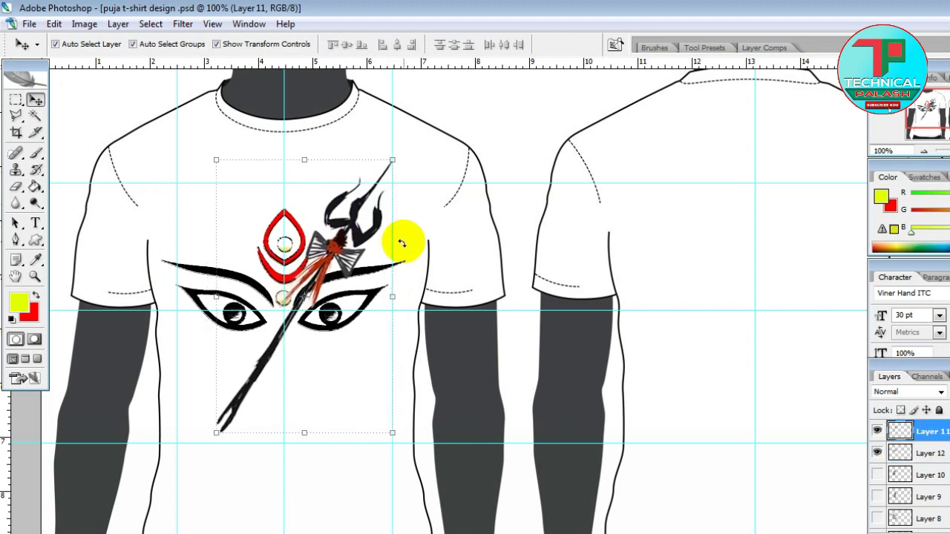
key(Down)
key(Down)
key(Down)
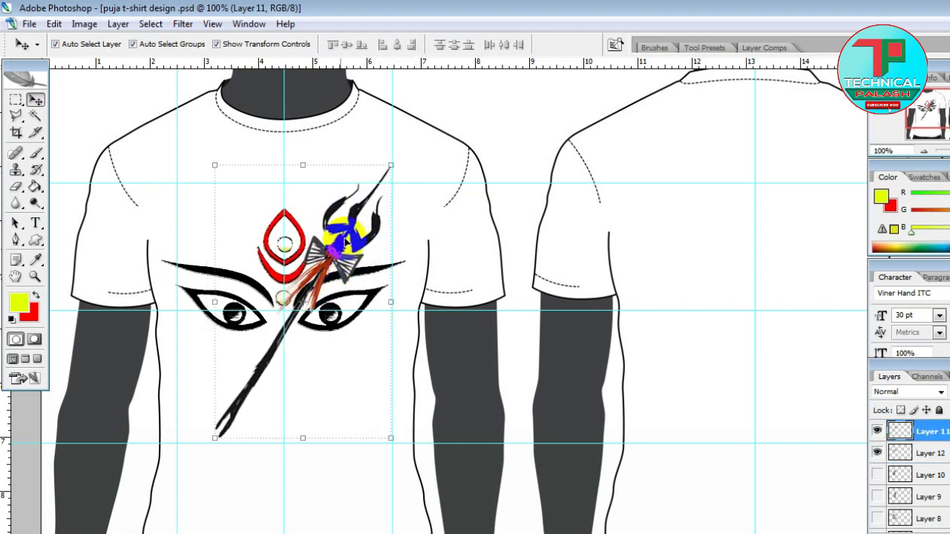
drag(401, 152, 403, 159)
key(Return)
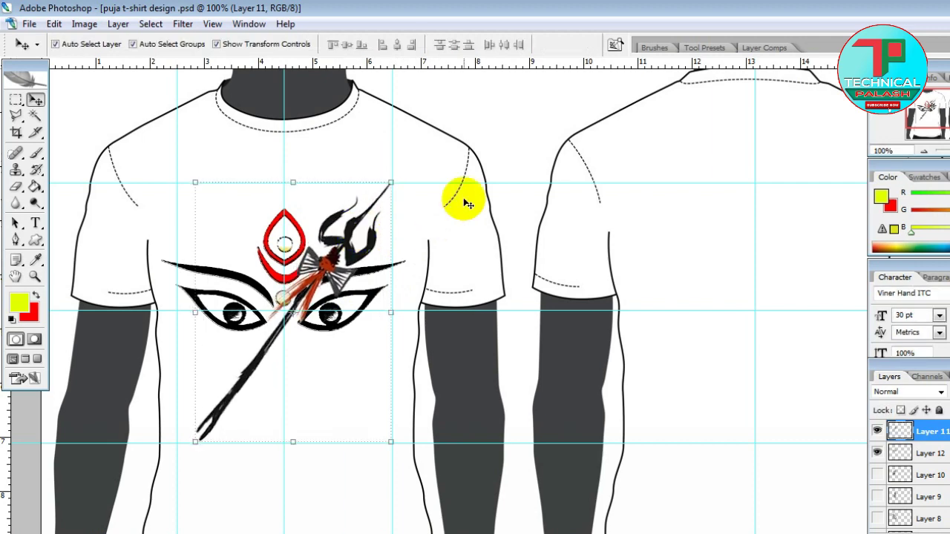
Rotate the eye artwork counter-clockwise and shift it up and left.
click(371, 228)
mouse_move(403, 335)
mouse_down()
mouse_move(360, 307)
mouse_move(408, 201)
mouse_move(364, 131)
mouse_up()
mouse_move(271, 234)
mouse_down()
mouse_move(244, 208)
mouse_move(264, 228)
mouse_up()
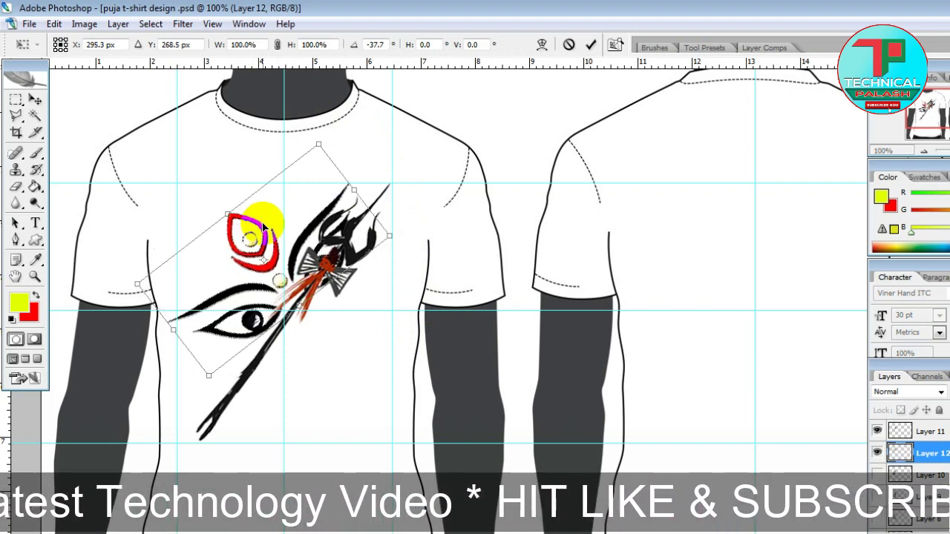
Cancel the eye rotation, raise the eyes slightly, and shrink the trident below them.
key(Escape)
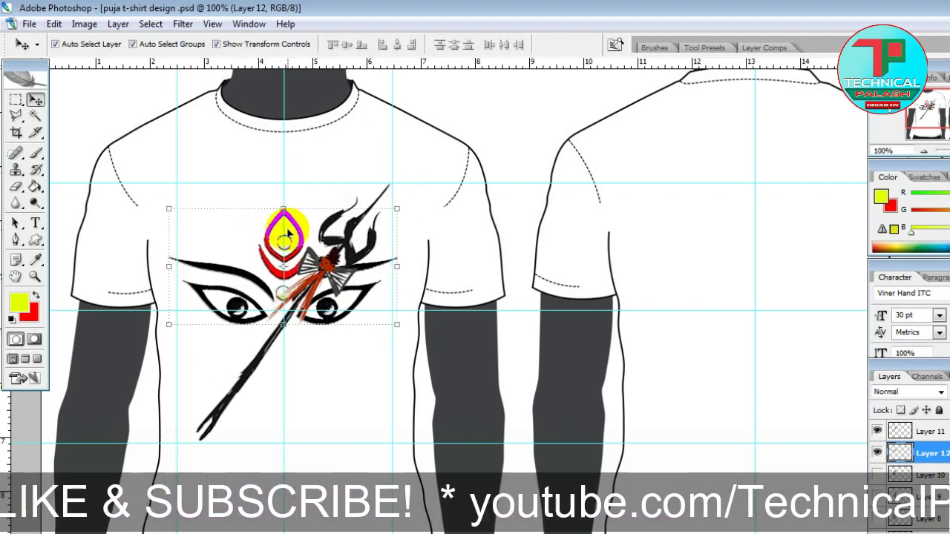
drag(282, 254, 287, 232)
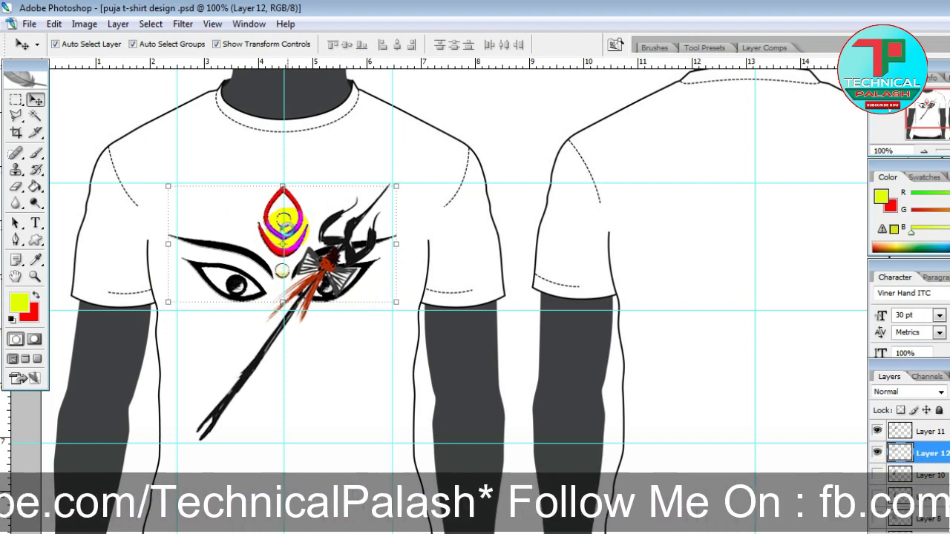
click(254, 361)
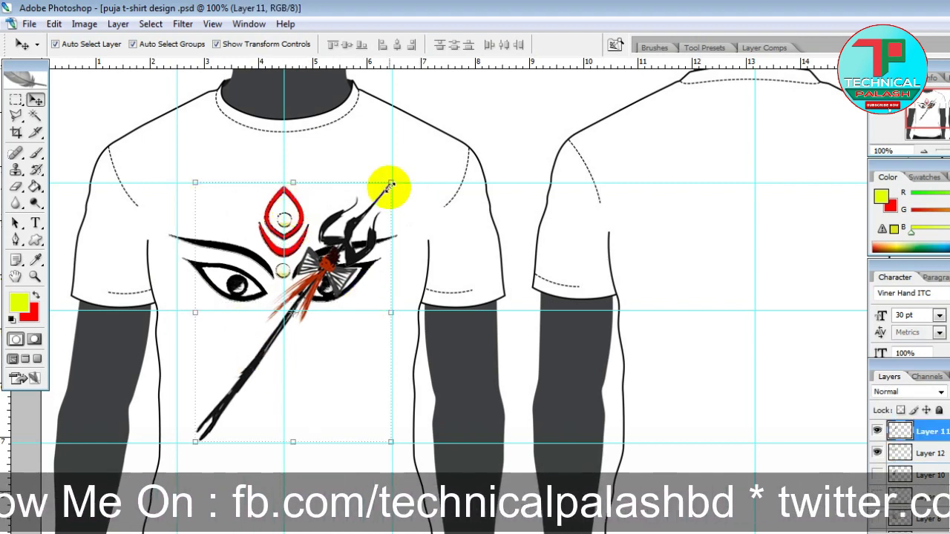
drag(390, 183, 371, 245)
mouse_move(328, 335)
mouse_down()
mouse_move(220, 398)
mouse_move(273, 362)
mouse_up()
Rotate the trident to angle up-right past the tilak, then erase on the eye layer.
key(ctrl+t)
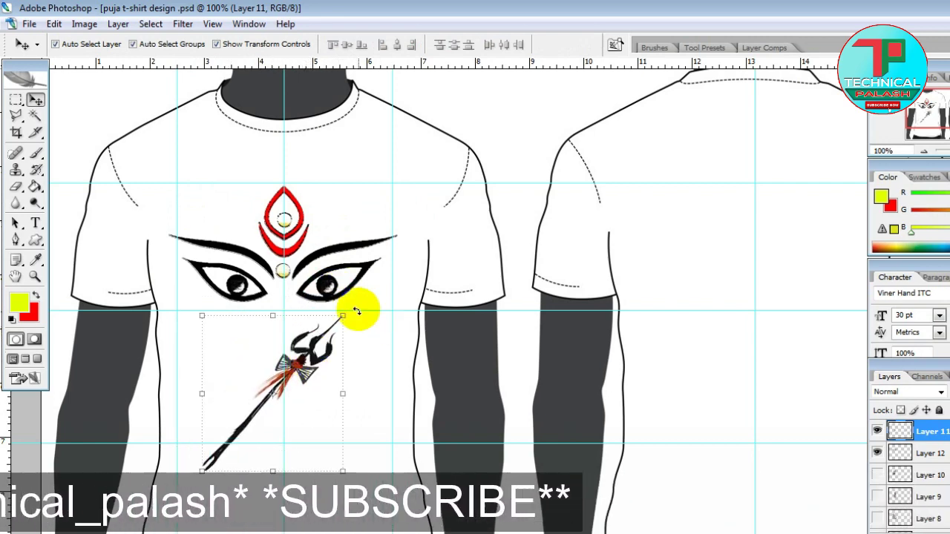
mouse_move(413, 314)
mouse_down()
mouse_move(375, 453)
mouse_move(329, 350)
mouse_move(349, 211)
mouse_move(404, 186)
mouse_up()
key(Return)
key(Return)
click(259, 255)
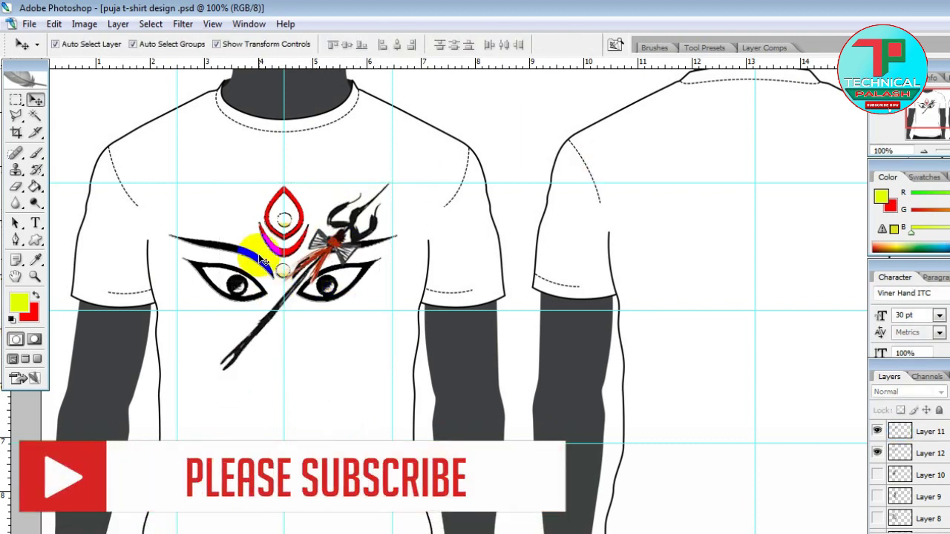
click(16, 189)
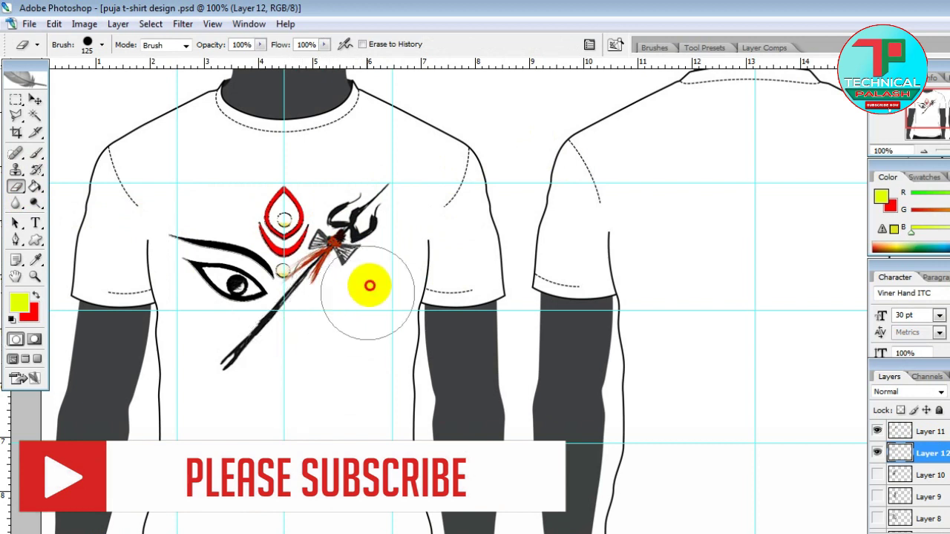
Enlarge the trident to about 119% and shift it down and left.
key(v)
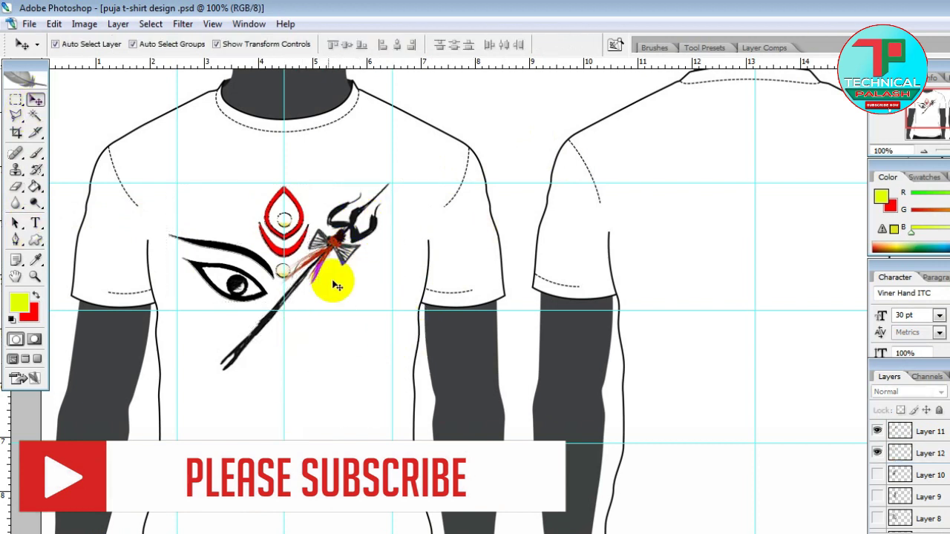
click(337, 285)
drag(216, 373, 200, 393)
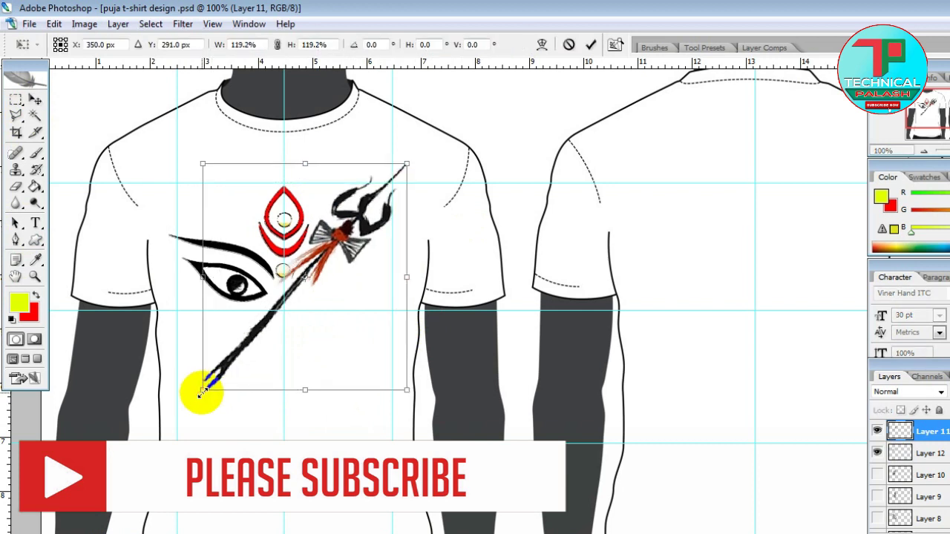
drag(370, 216, 356, 233)
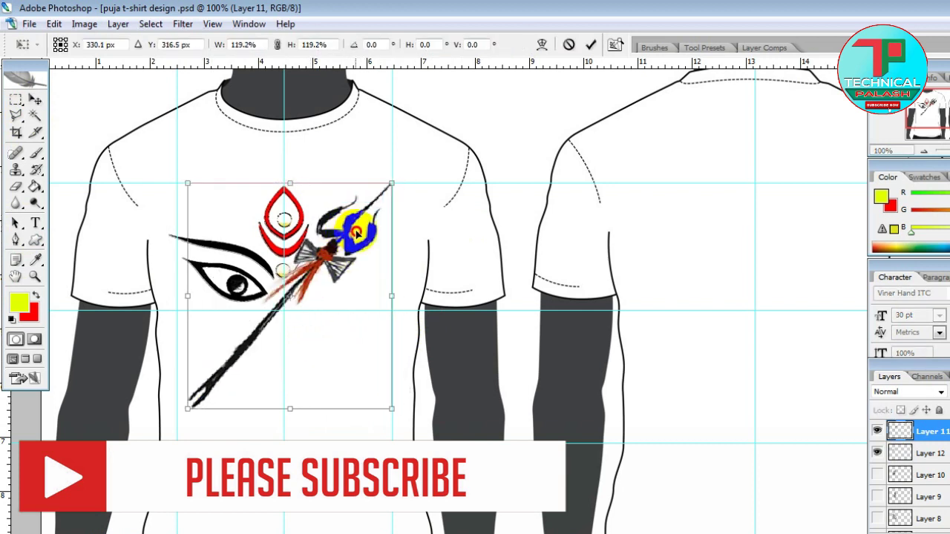
key(Return)
Nudge the half eye slightly down and zoom to 300% on the design.
click(308, 219)
click(174, 186)
key(Return)
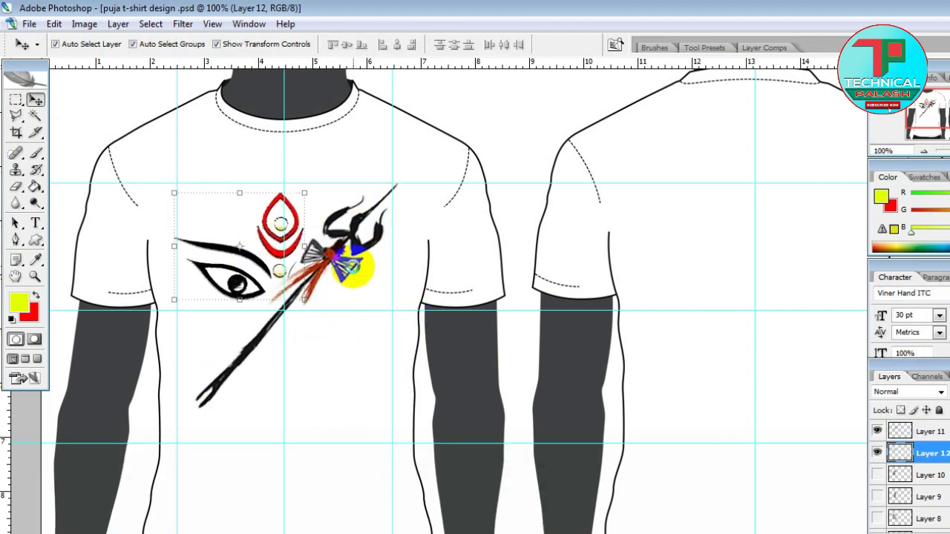
key(Down)
key(Down)
key(Down)
key(Down)
key(Down)
key(Down)
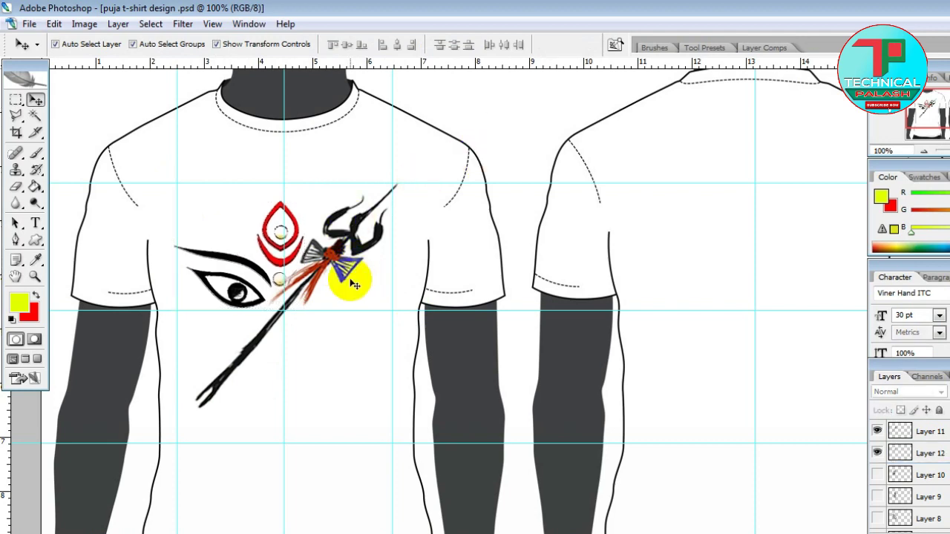
key(ctrl+plus)
key(ctrl+plus)
mouse_move(424, 378)
mouse_down()
mouse_move(421, 348)
mouse_move(447, 318)
mouse_up()
Adjust the Eraser brush size on the half eye layer, then select the trident layer.
click(409, 247)
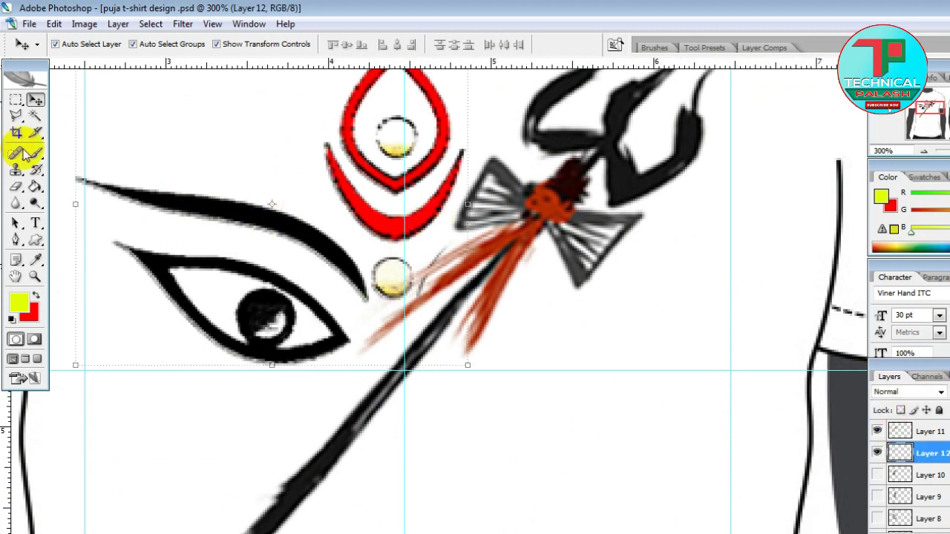
key(e)
right_click(534, 280)
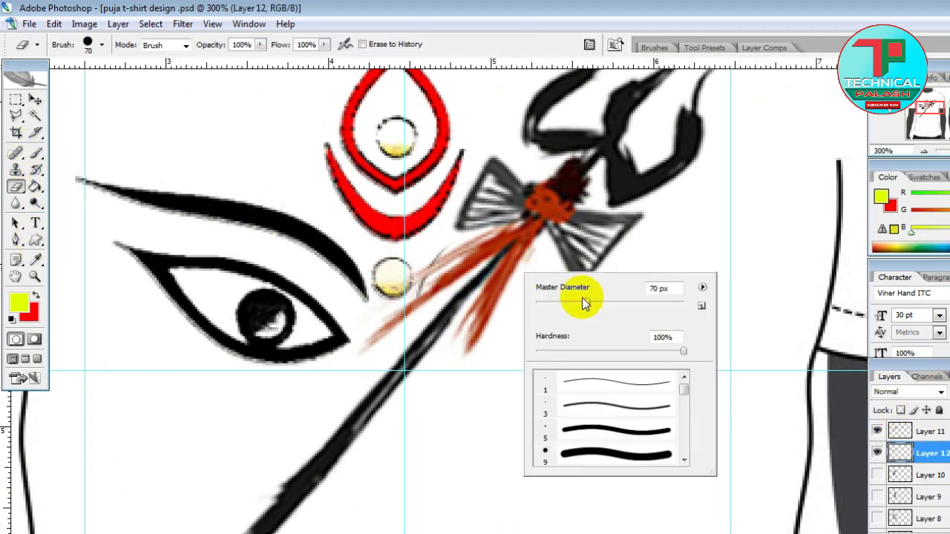
right_click(491, 261)
key(Return)
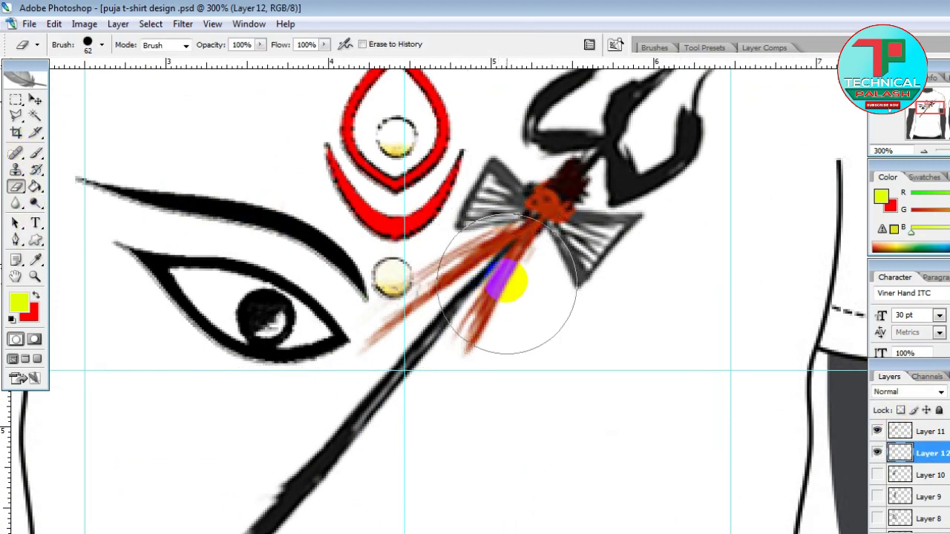
click(924, 432)
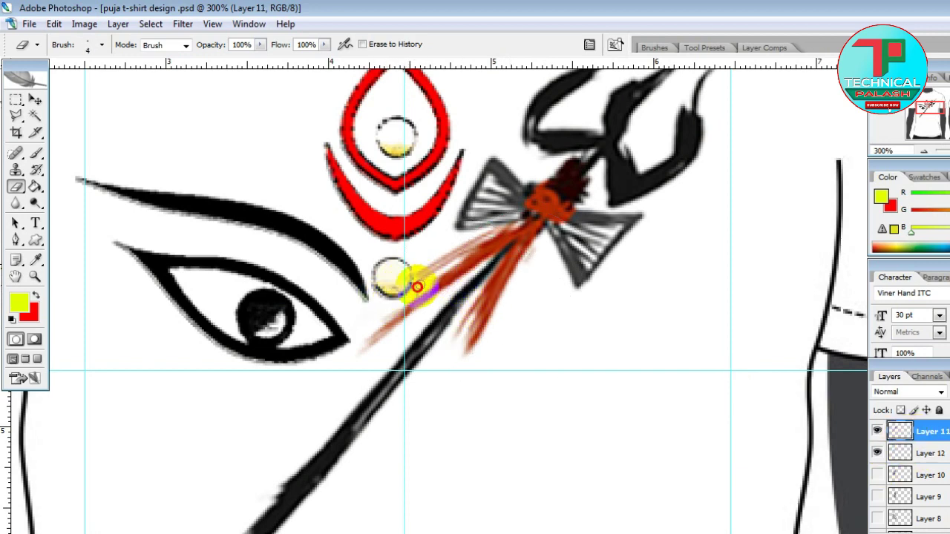
Zoom out to view both t-shirts.
key(ctrl+minus)
key(ctrl+minus)
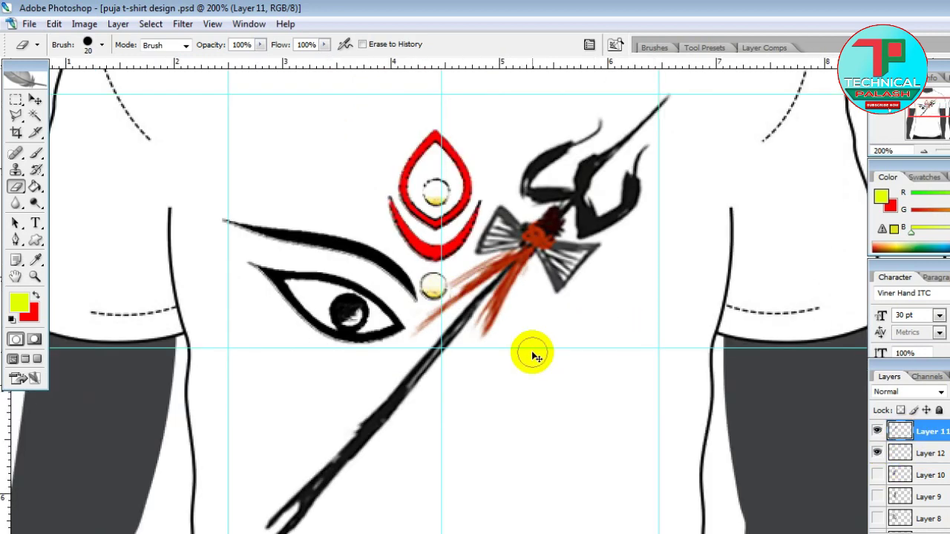
key(ctrl+minus)
key(ctrl+minus)
scroll(536, 357, up, 1)
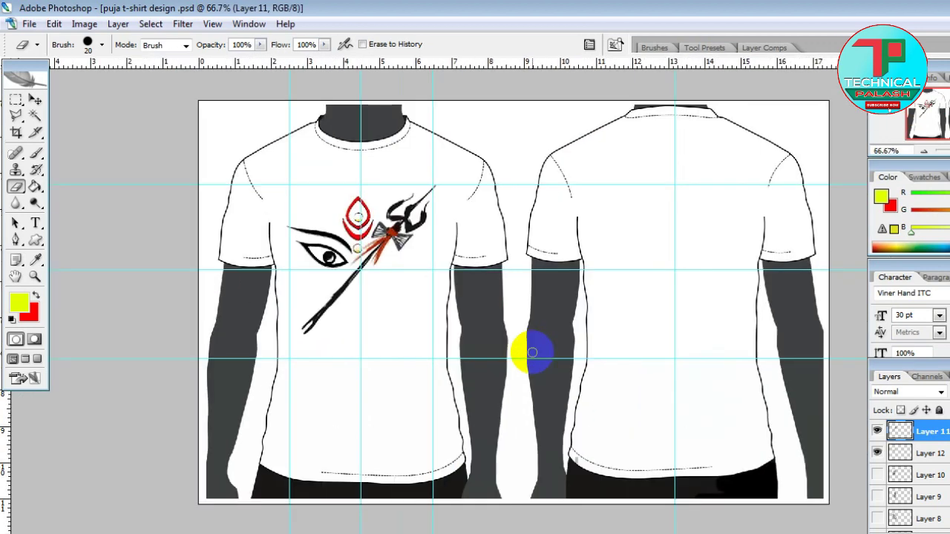
scroll(537, 350, up, 1)
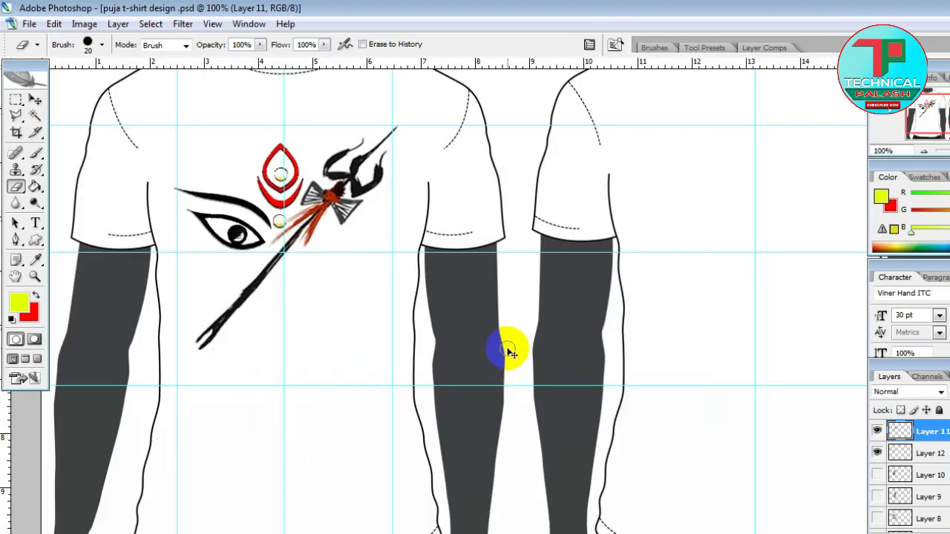
Save the mockup as 'puja t-shirt design 2.psd' in Photoshop format.
click(29, 24)
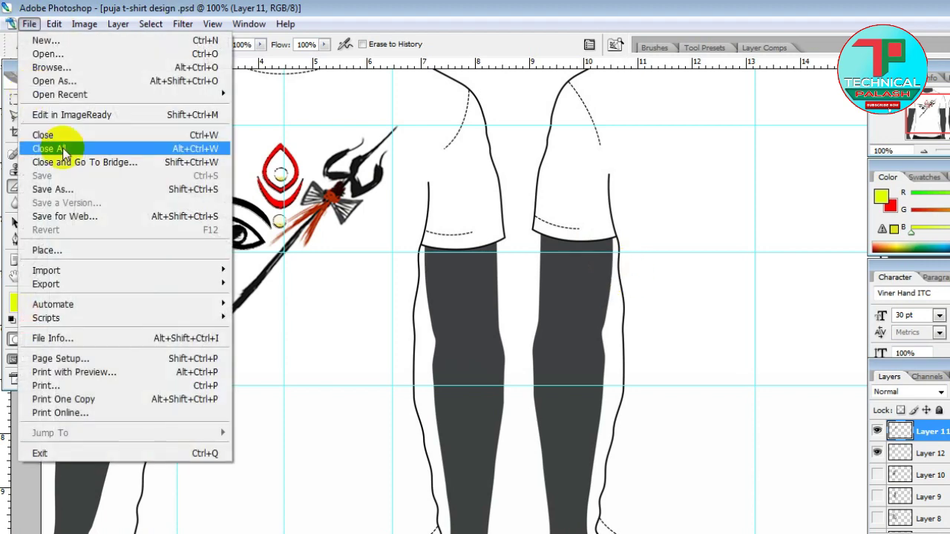
click(52, 183)
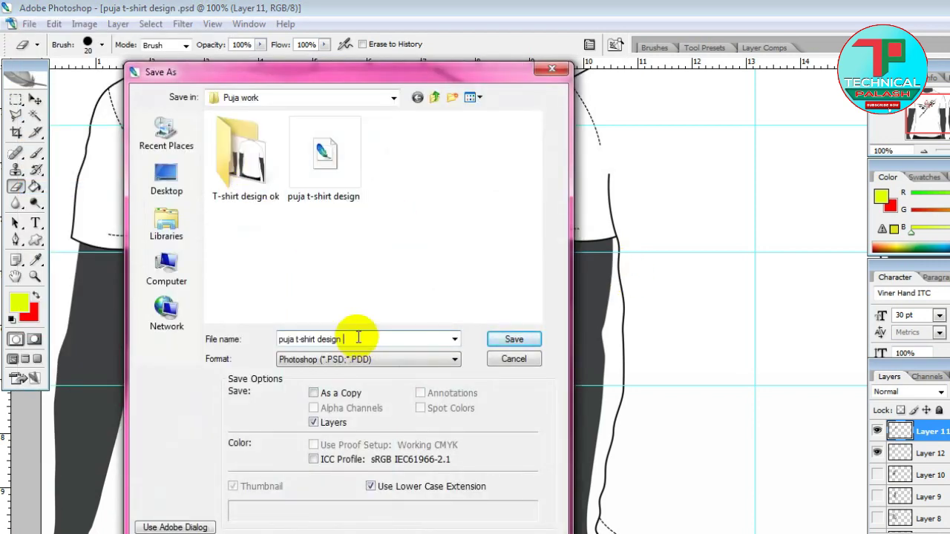
click(514, 338)
click(562, 183)
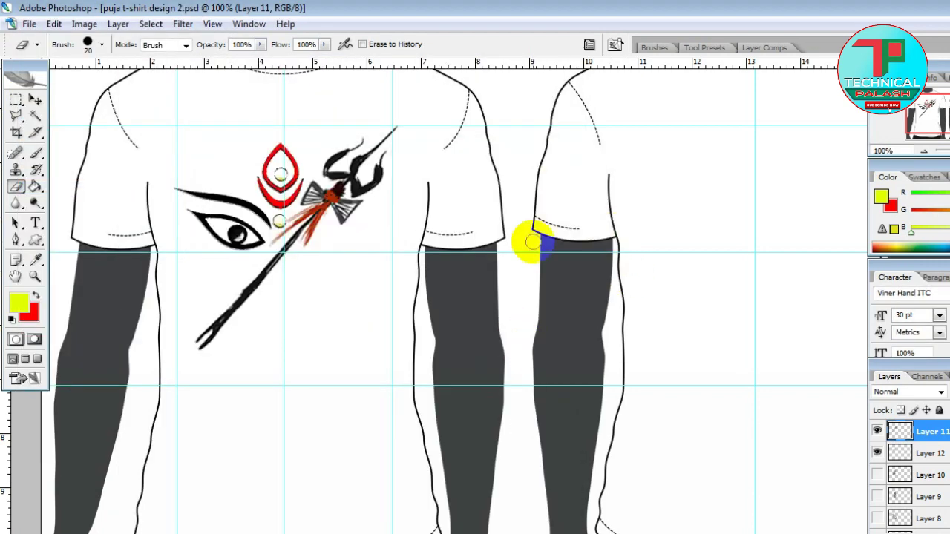
key(ctrl+minus)
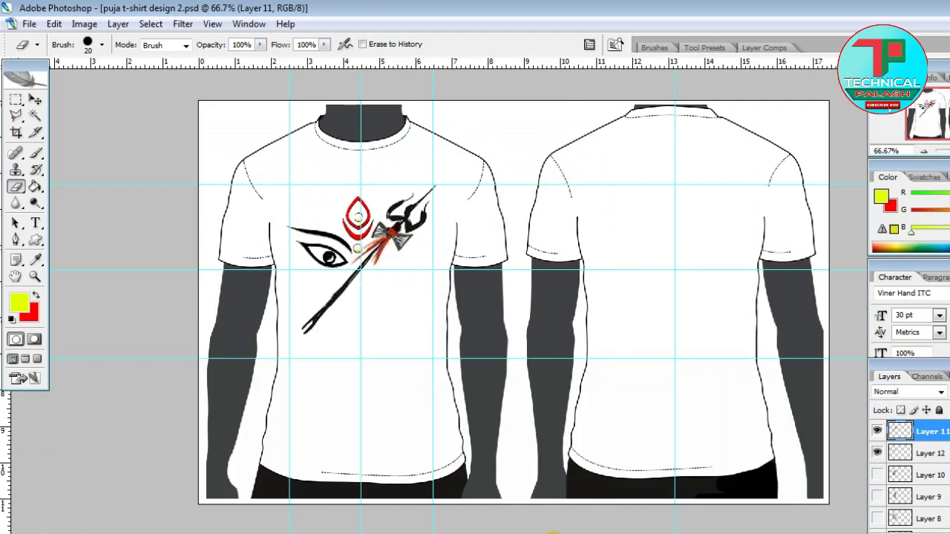